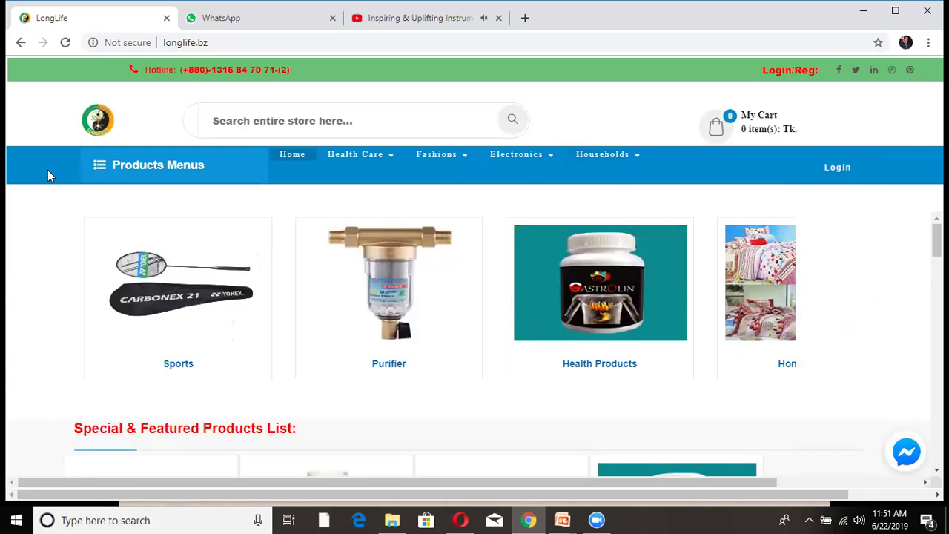
Reload the LongLife store home page and bring the PowerPoint slide show to the front.
left_click(88, 187)
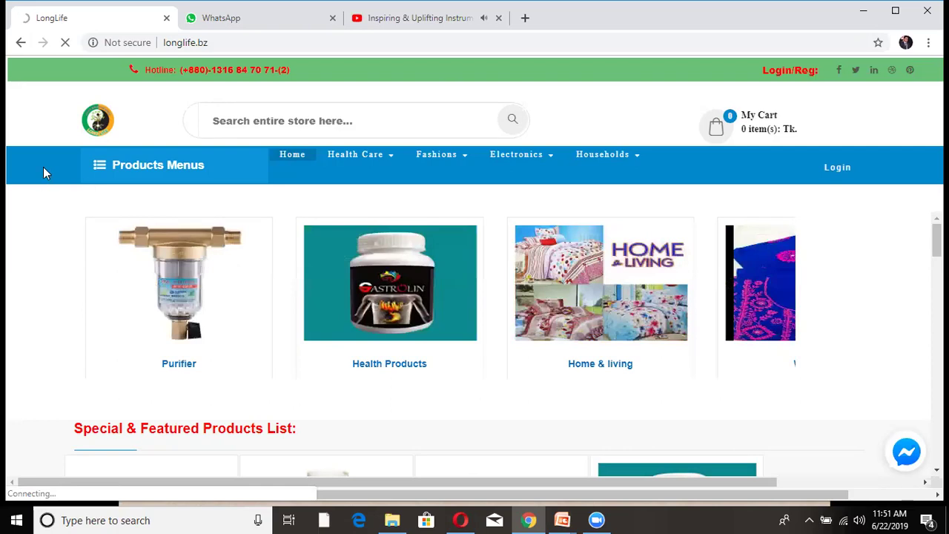
key("alt+Tab")
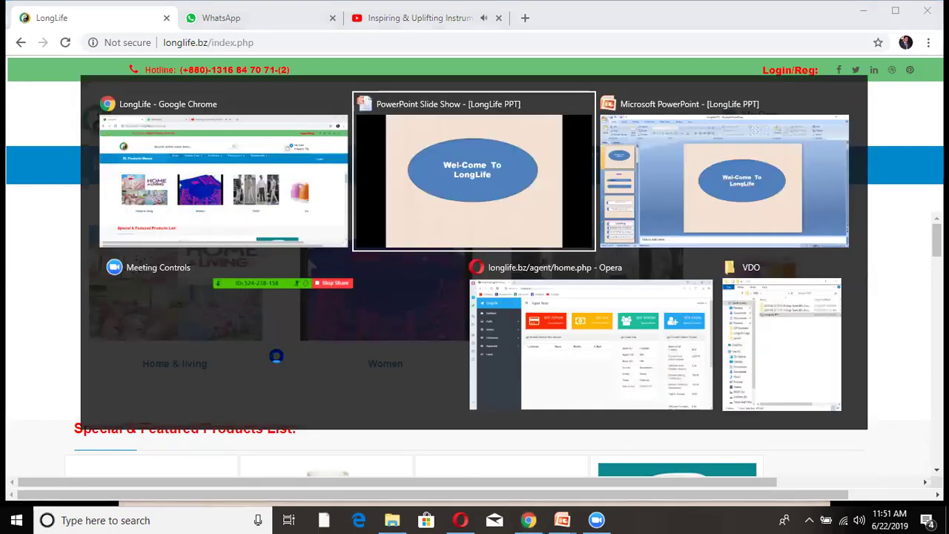
Advance the slides past the introduction and How Can We Start? to Longin/Reg:, then return to Chrome.
left_click(275, 359)
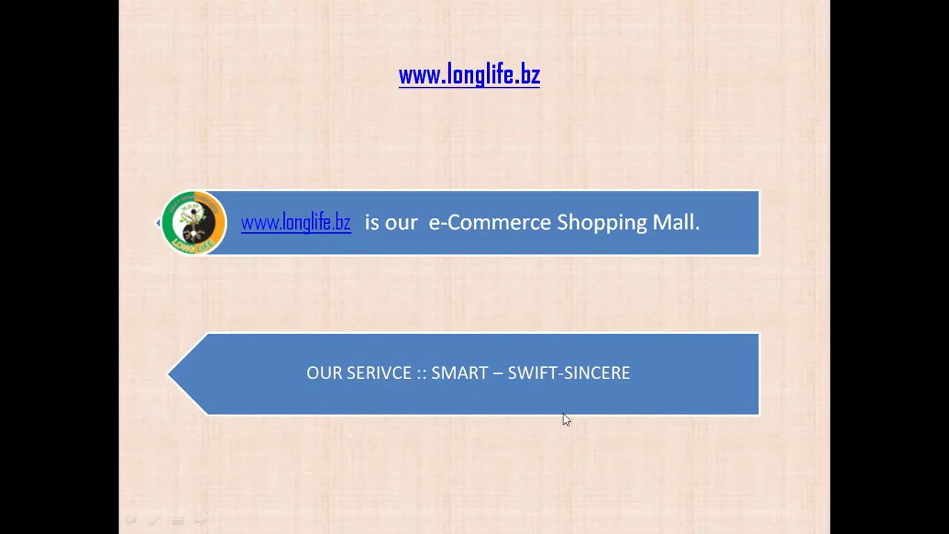
left_click(551, 460)
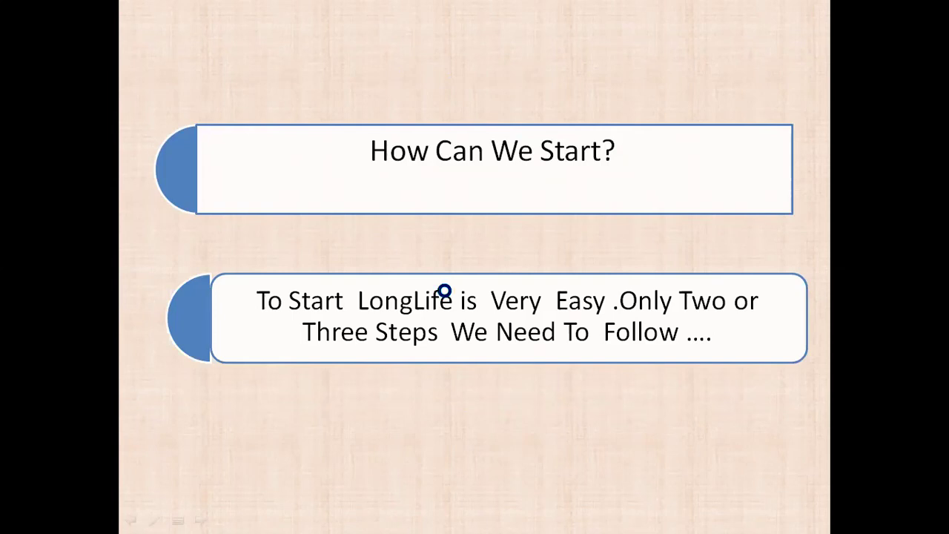
left_click(400, 110)
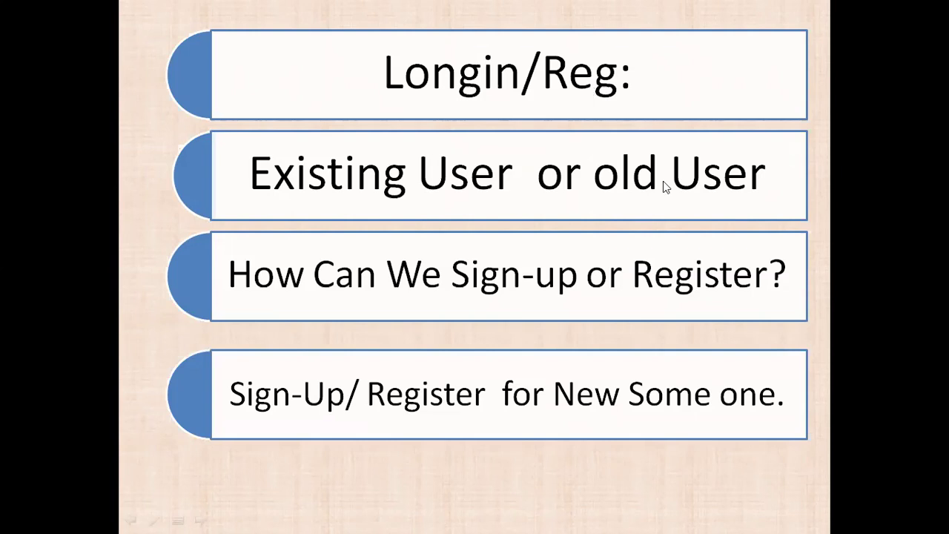
key("alt+Tab")
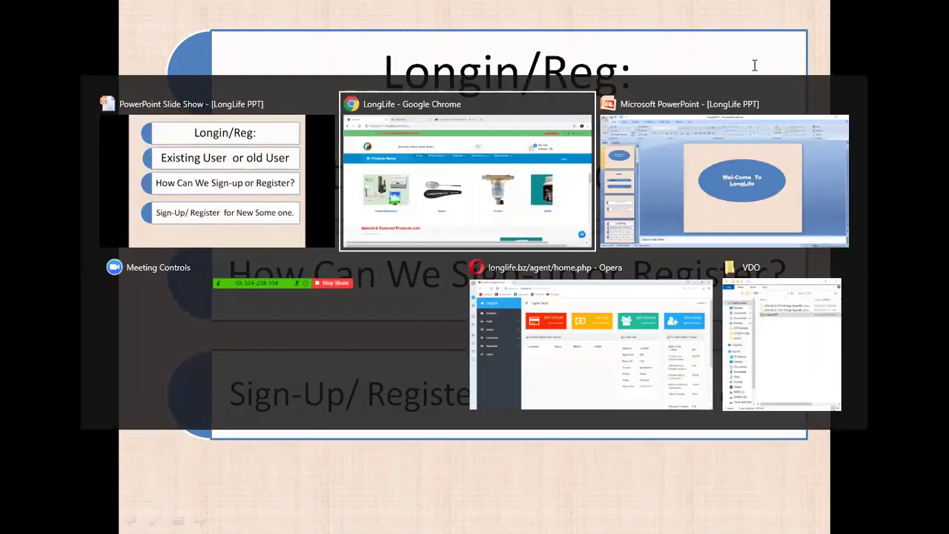
Log in to the member account using the saved username and the account password.
left_click(766, 77)
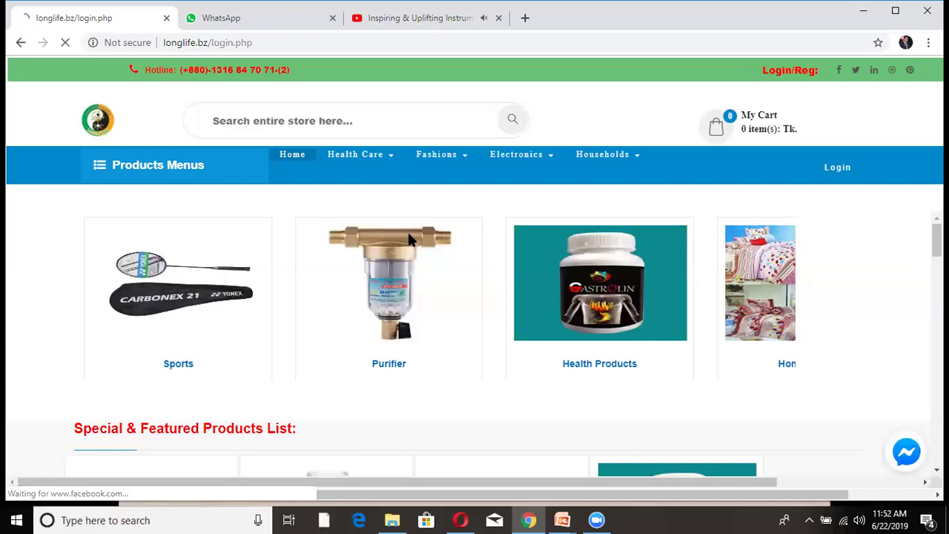
left_click(215, 332)
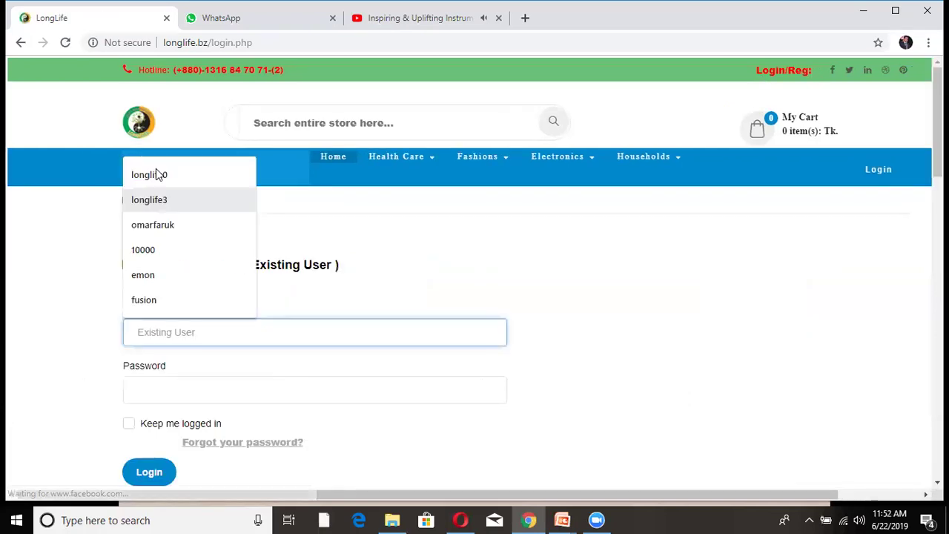
left_click(156, 174)
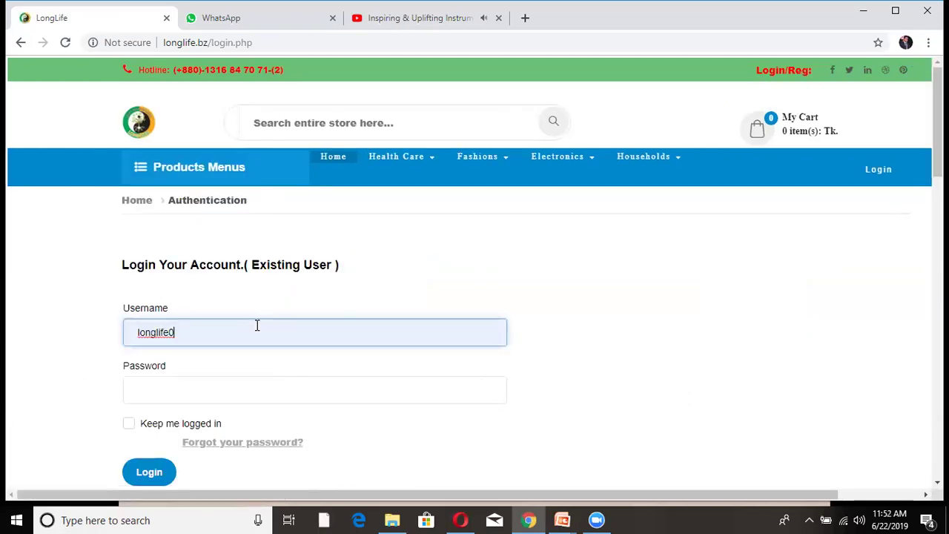
key("BackSpace")
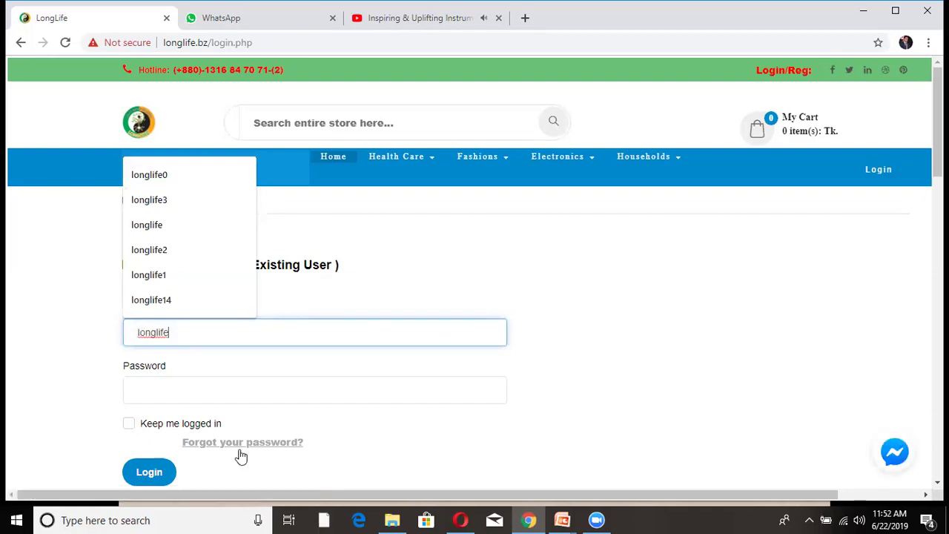
type("1")
left_click(219, 376)
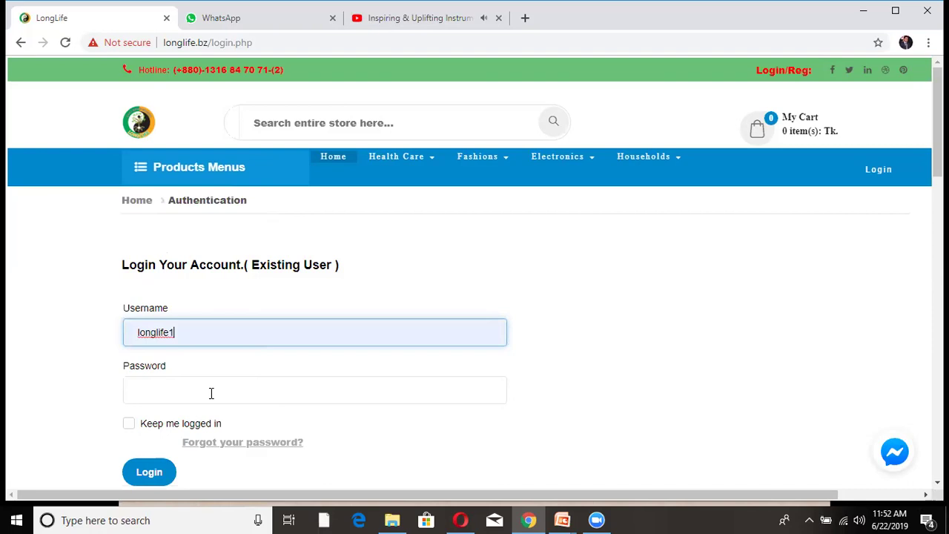
left_click(211, 393)
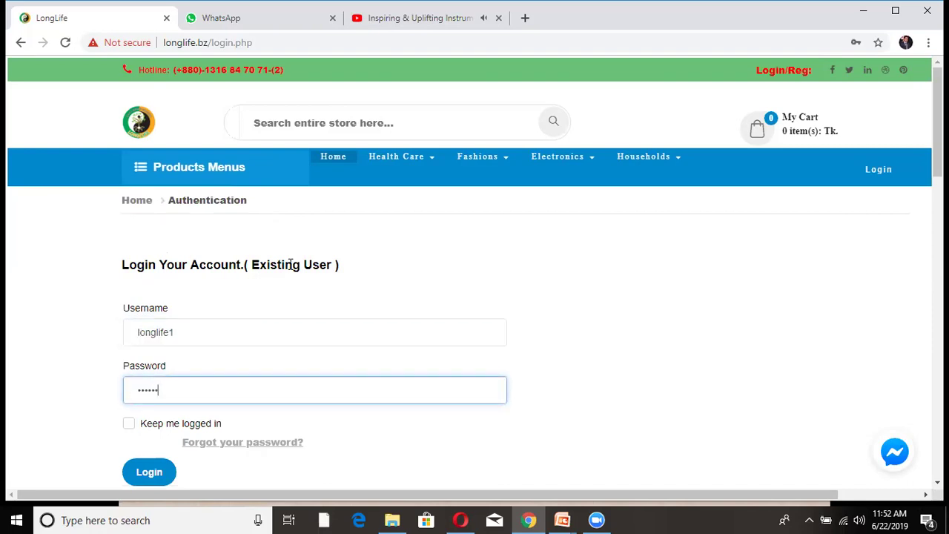
triple_click(290, 264)
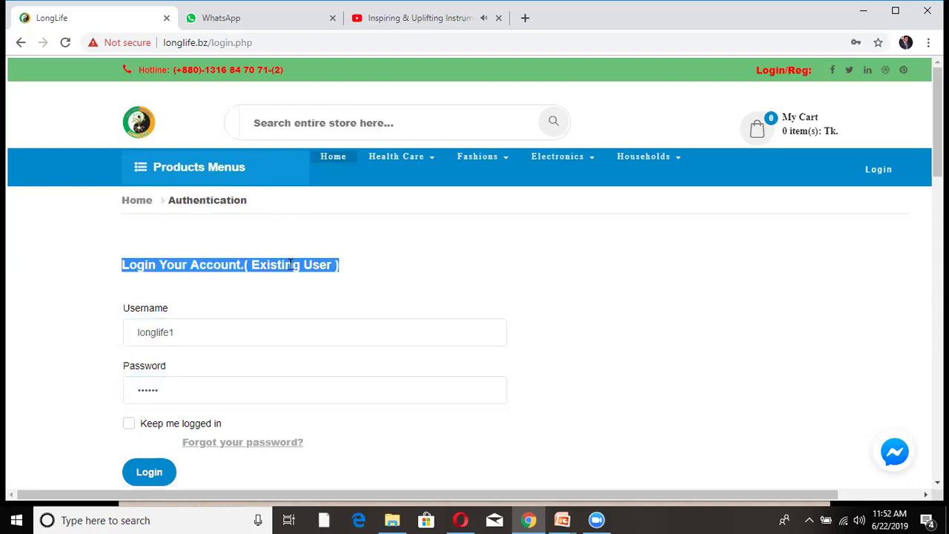
left_click(185, 391)
left_click(165, 468)
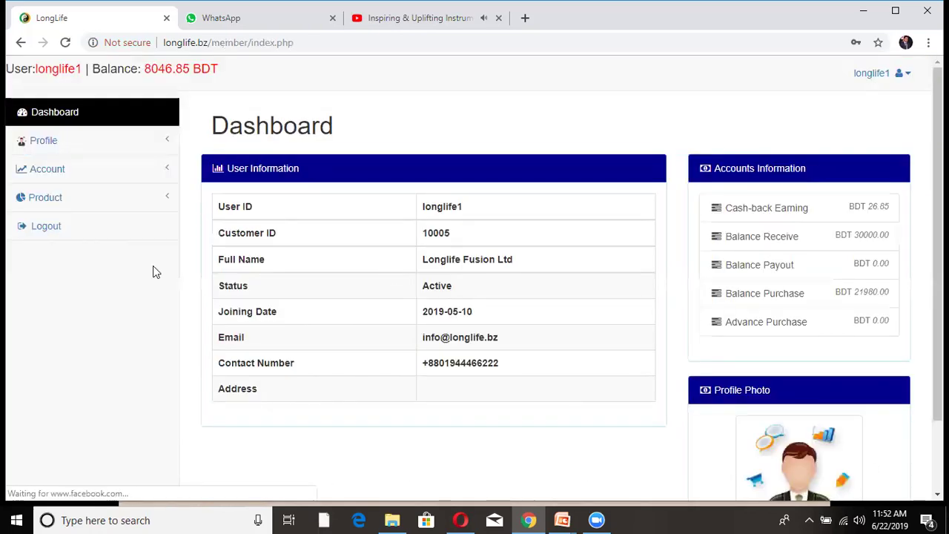
Open the Balance Credit form from the Account menu and choose Offline (Manual) payment.
left_click(87, 177)
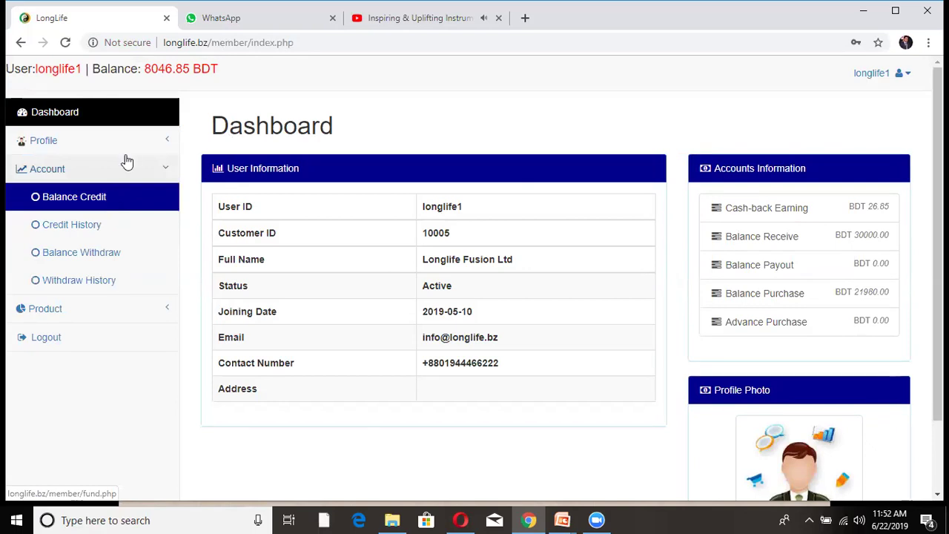
double_click(158, 70)
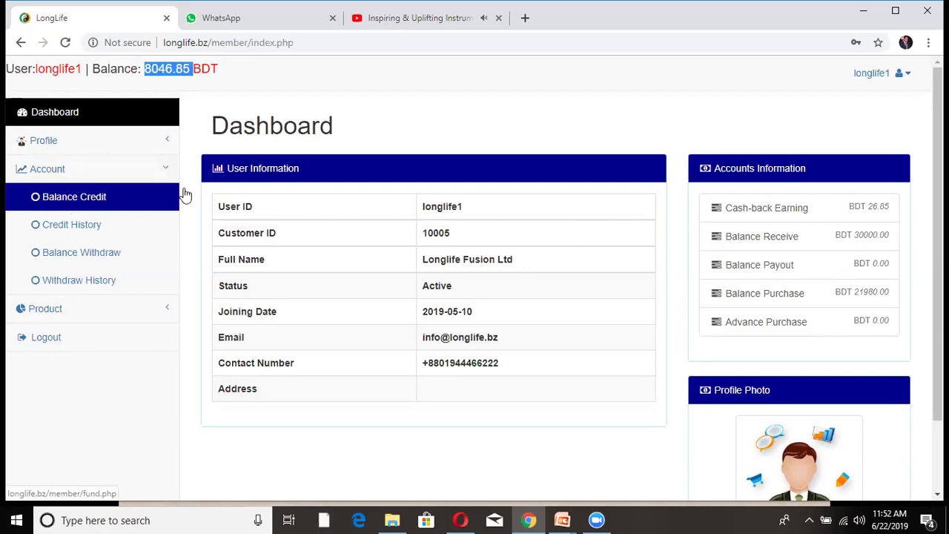
left_click(184, 196)
left_click(396, 163)
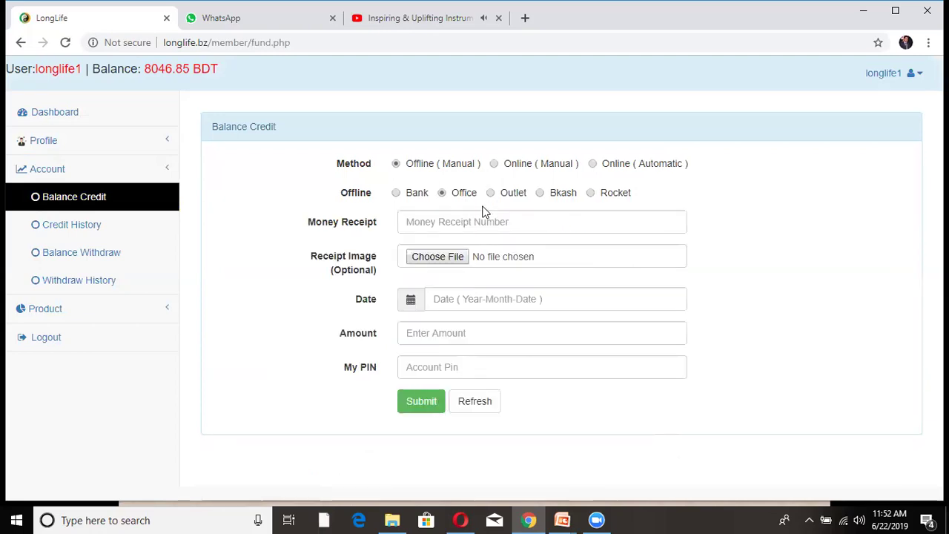
Compare the Outlet, bKash and Rocket channels, settle on bKash, and focus the bKash Number field.
left_click(501, 198)
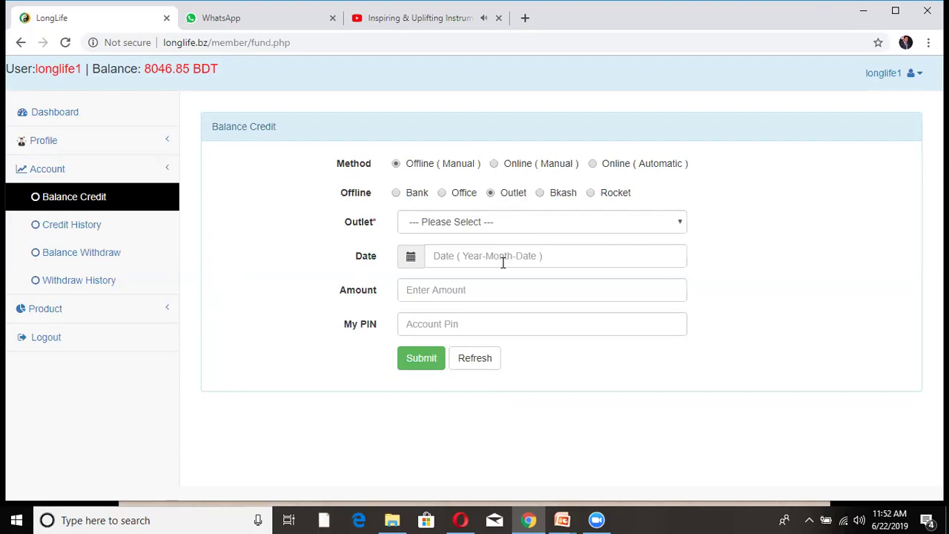
left_click(566, 198)
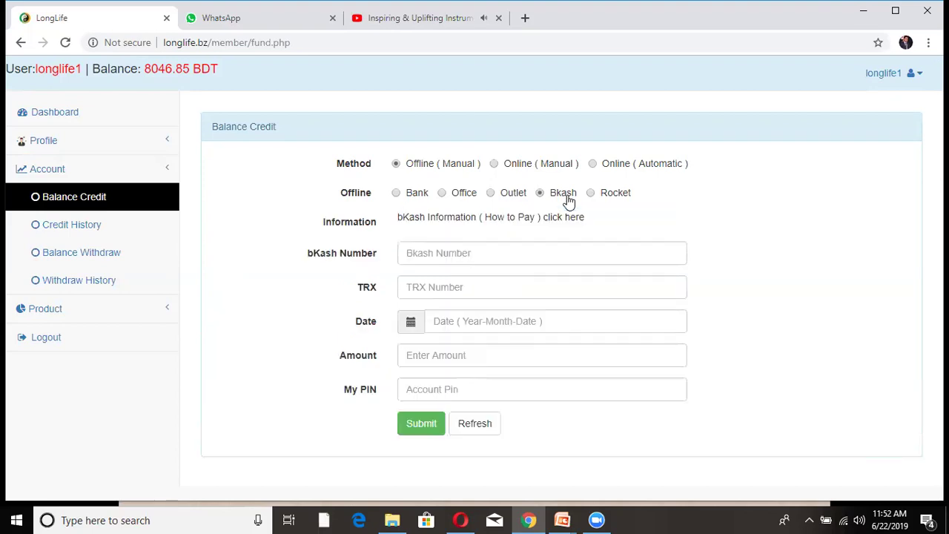
left_click(525, 215)
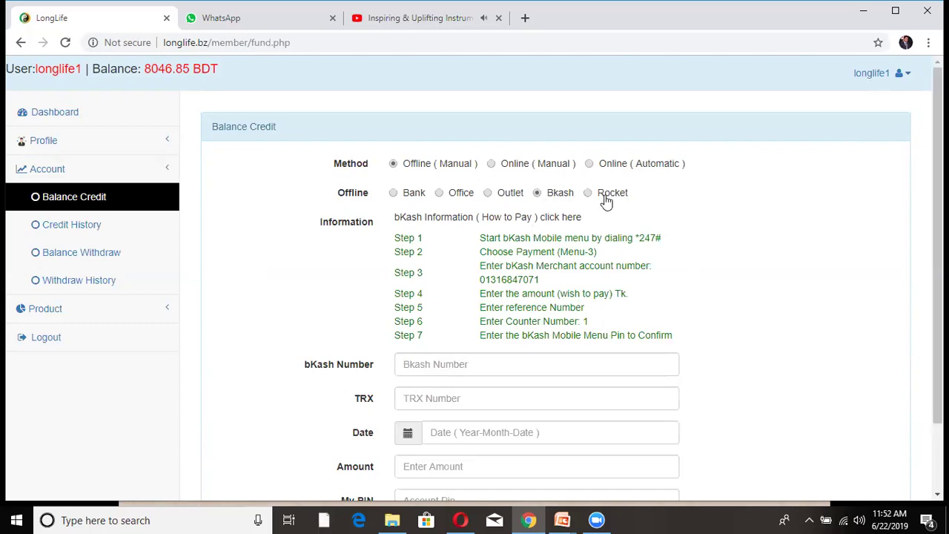
left_click(585, 216)
left_click(590, 192)
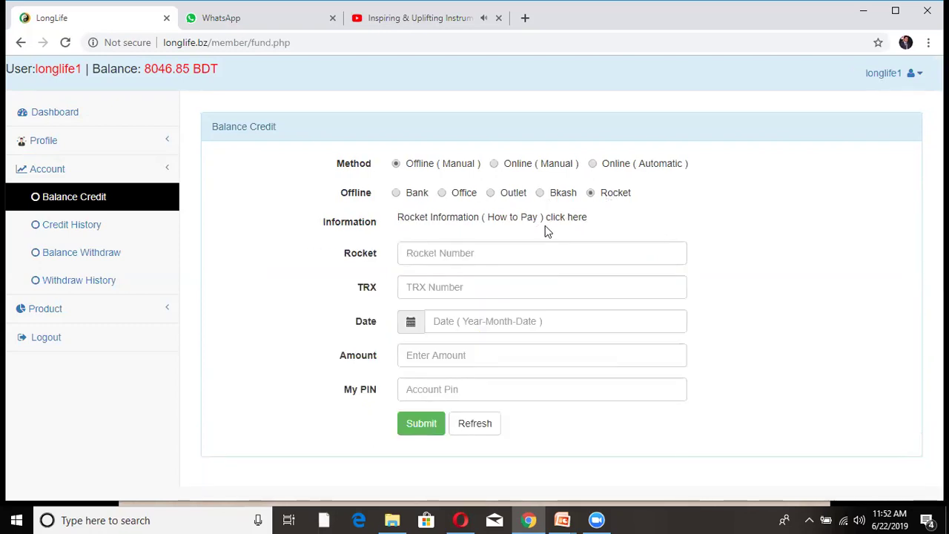
left_click(565, 218)
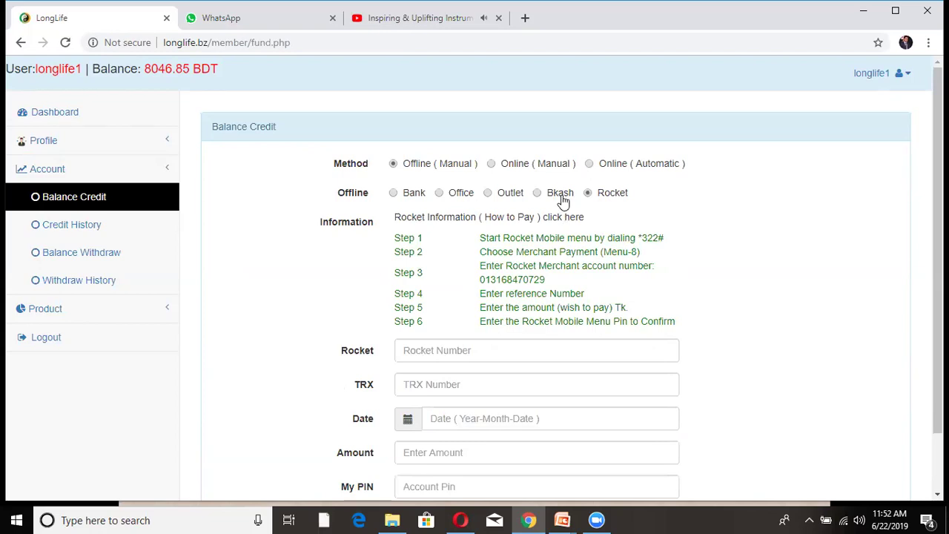
left_click(561, 197)
left_click(490, 246)
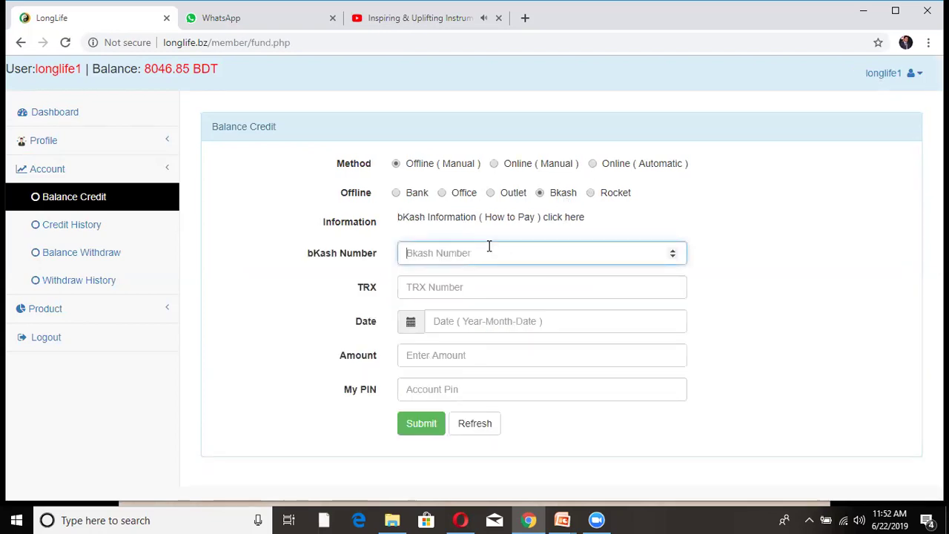
Enter the bKash number, the transaction ID and payment date 2019-06-22 on the credit form.
left_click(442, 286)
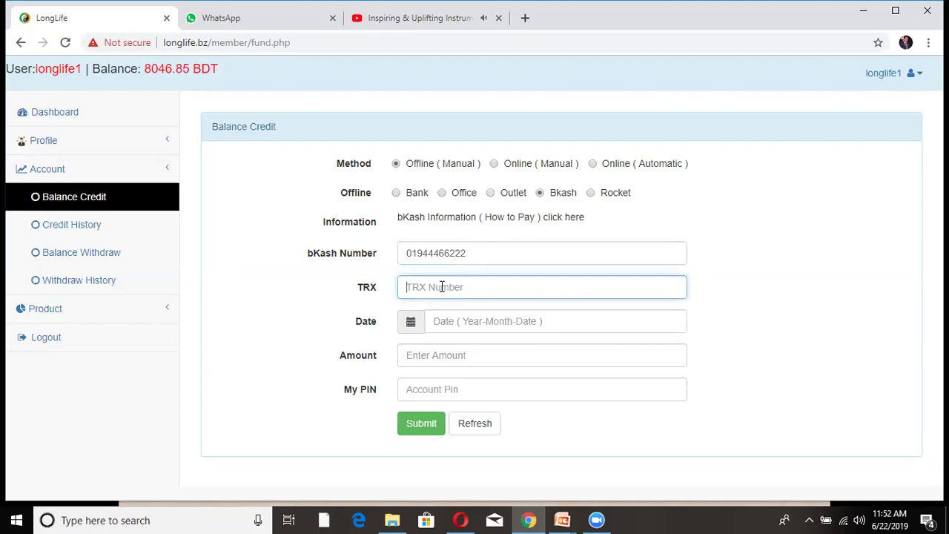
type("TRX B")
key("BackSpace")
type("BK")
type("12")
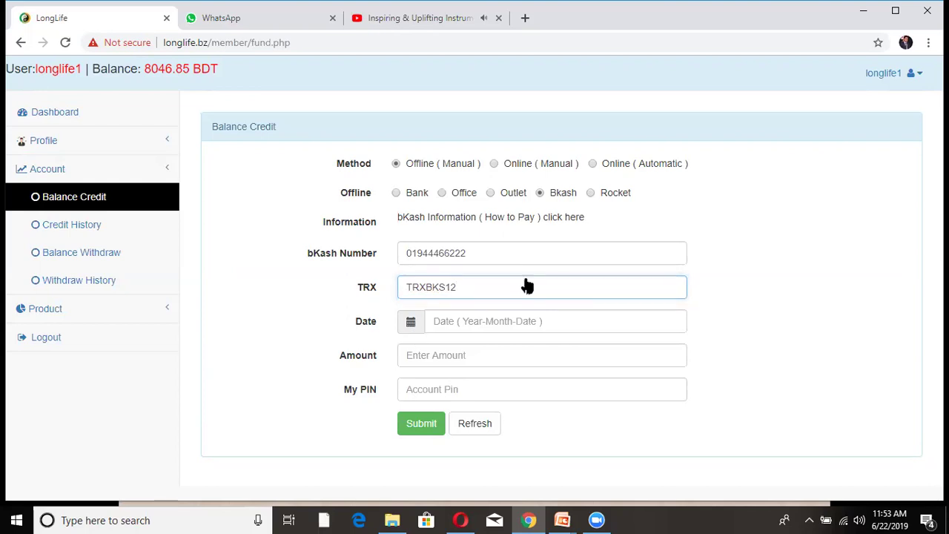
left_click(475, 323)
left_click(521, 278)
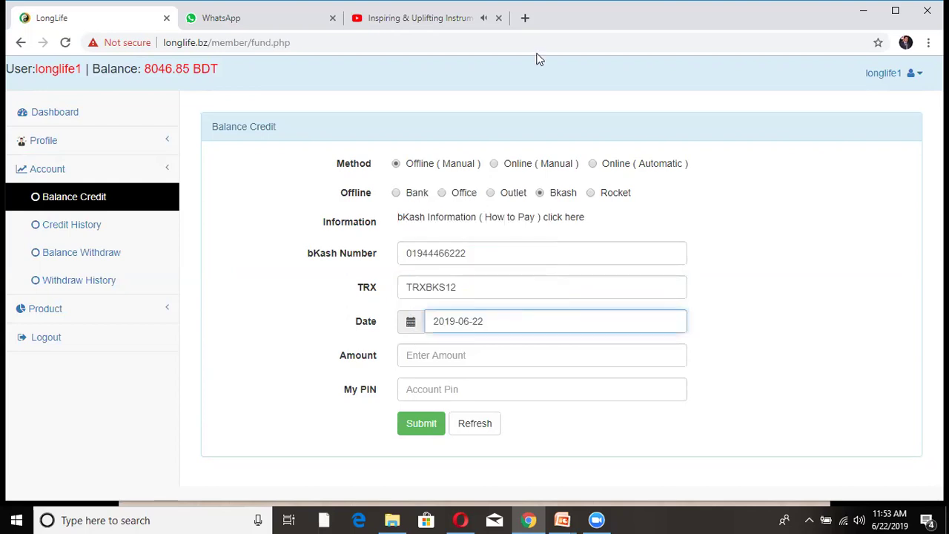
key("ctrl+t")
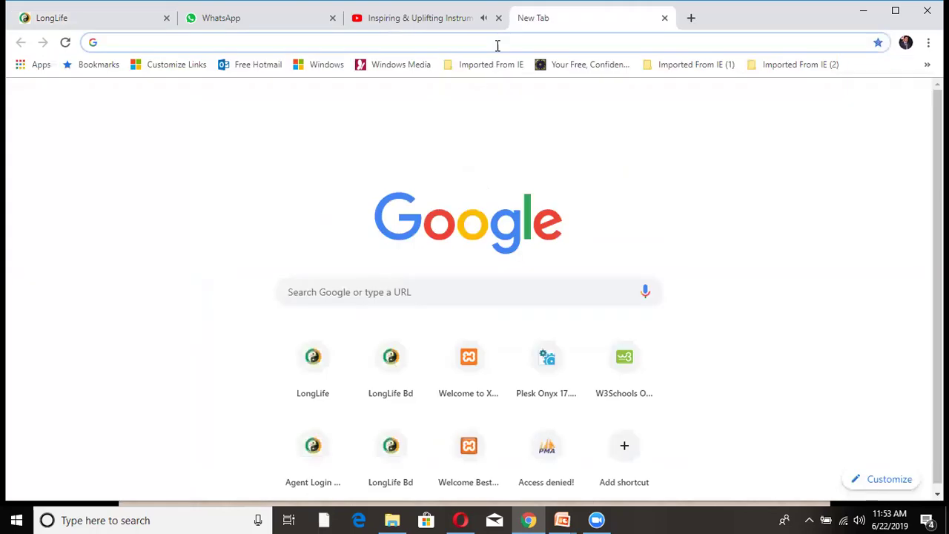
Search Google Images for 'trx bikas', preview a bKash Trx ID example, then close the tab.
type("g")
key("Return")
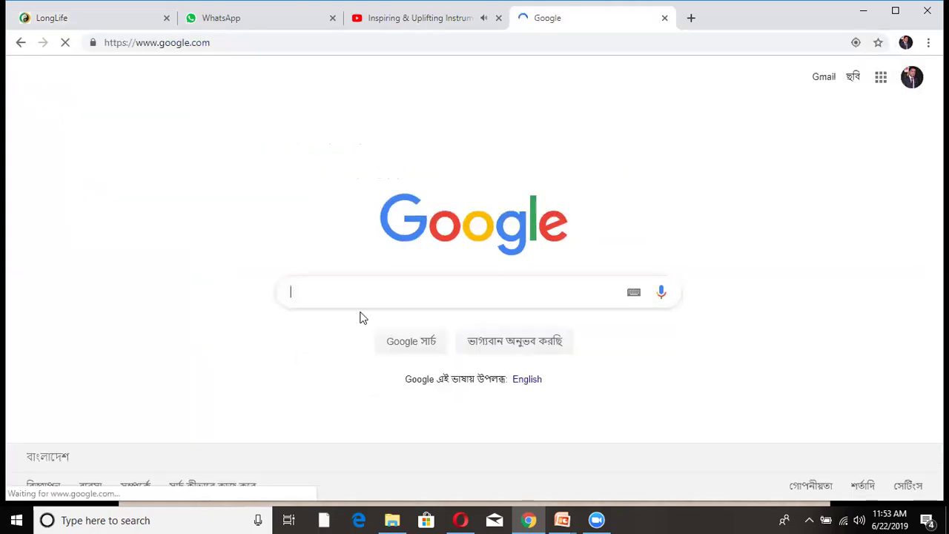
left_click(361, 301)
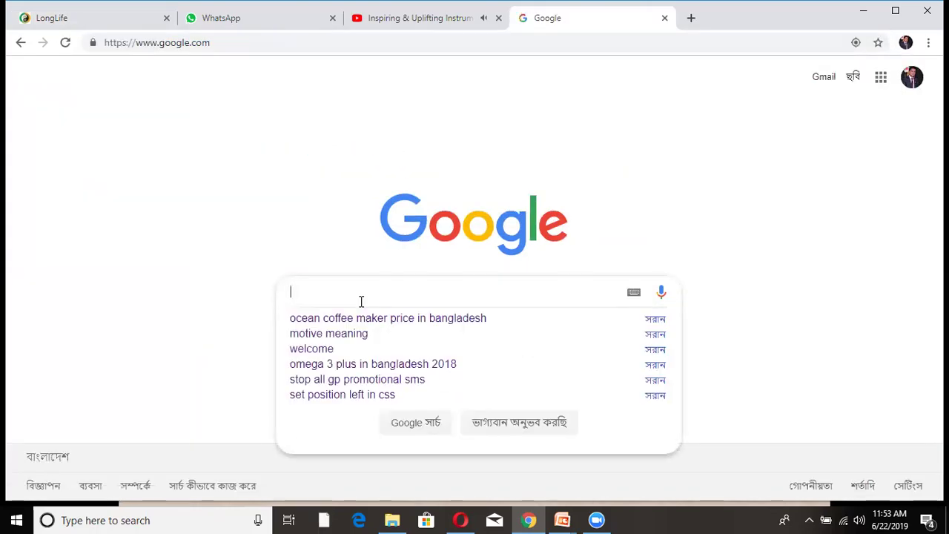
type("trx bikas")
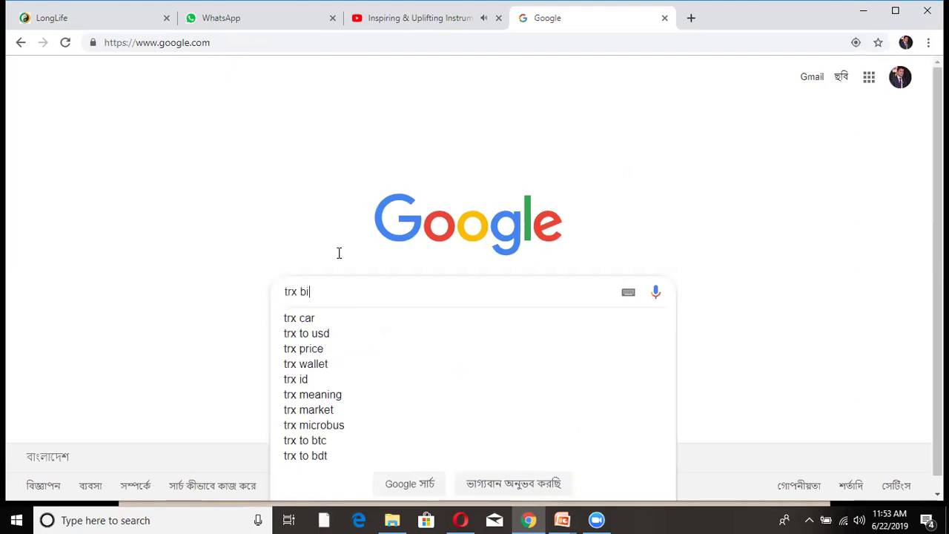
key("Return")
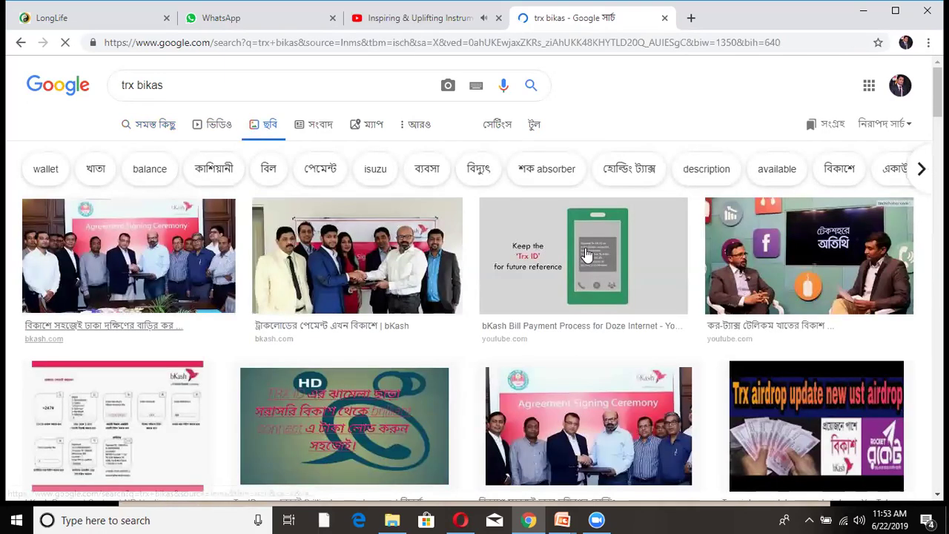
left_click(586, 255)
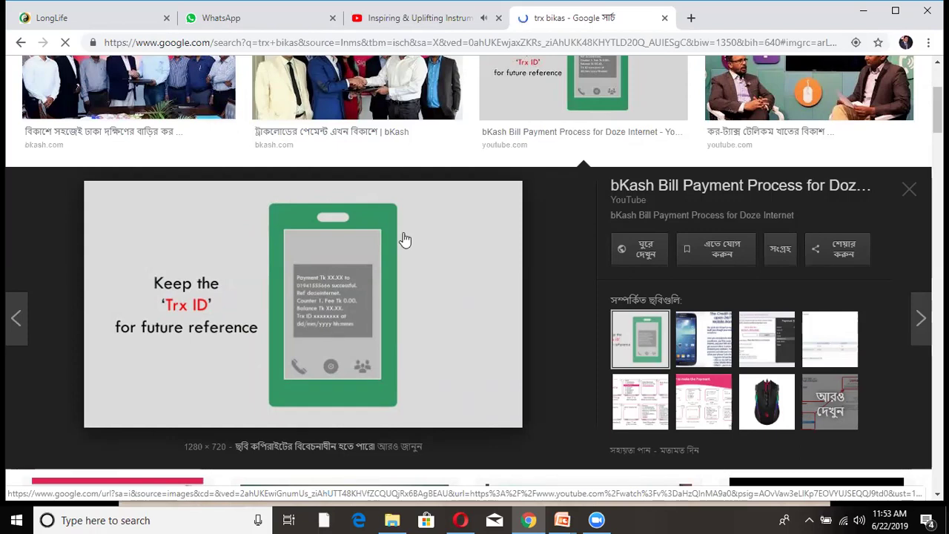
left_click(664, 18)
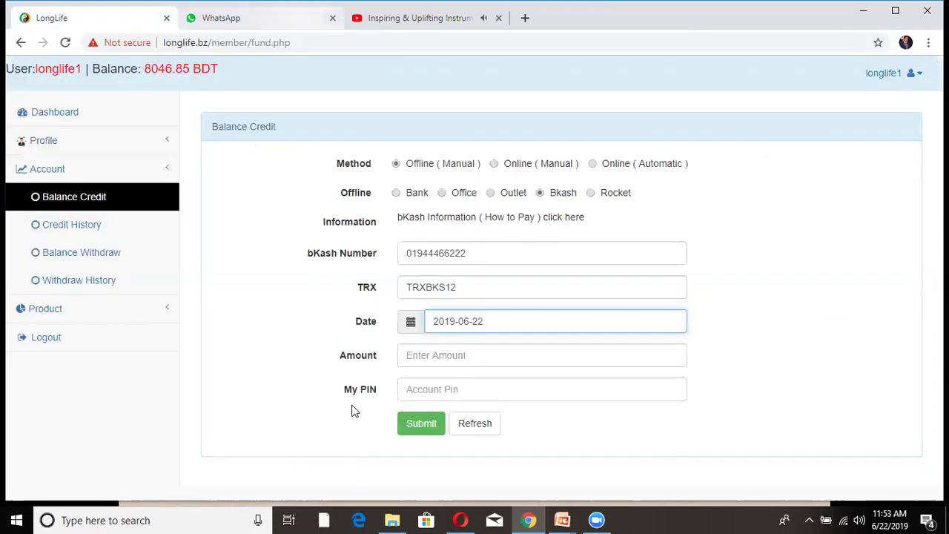
Submit a 1000 BDT credit request with the account PIN, getting Fund Request Accepted Successfully.
left_click(424, 358)
type("1000")
left_click(458, 392)
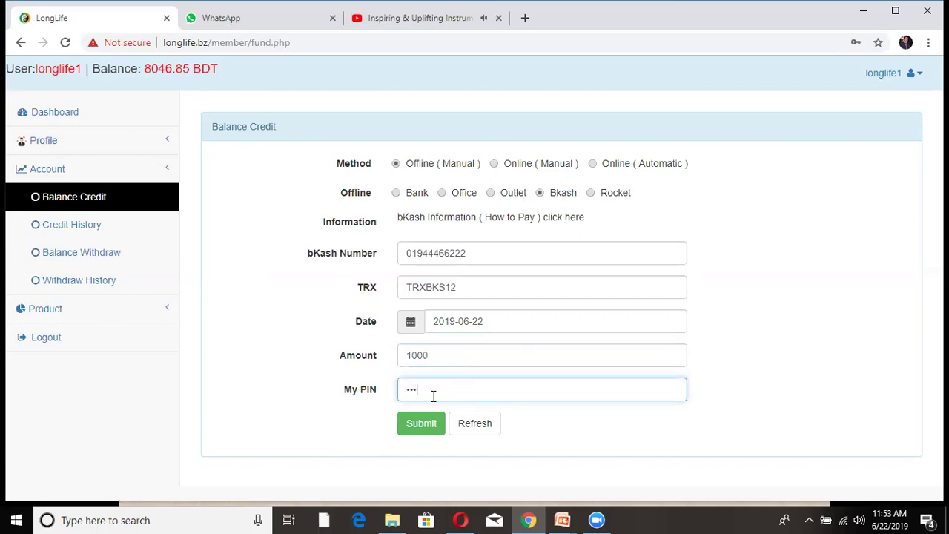
left_click(406, 422)
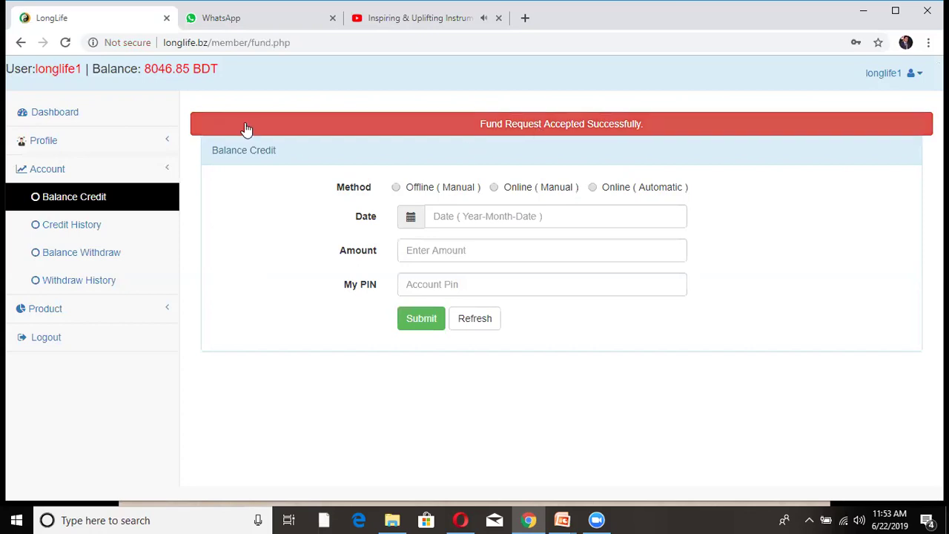
double_click(169, 65)
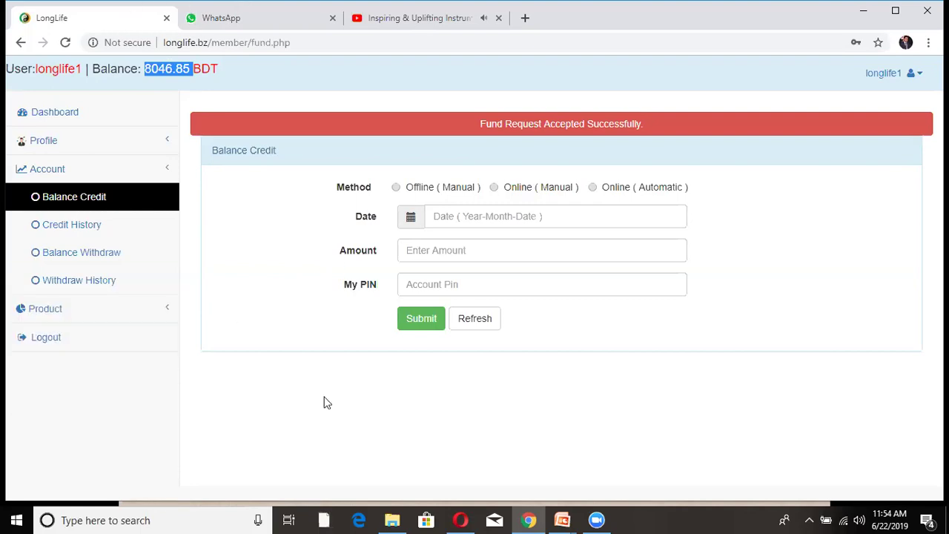
mouse_move(564, 518)
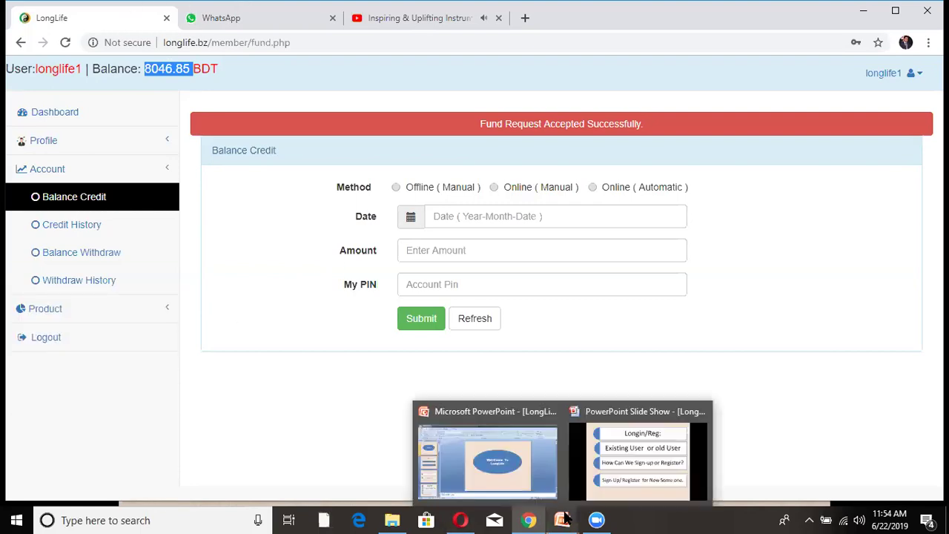
Go to the shop's product listing and add Cow Beauty Soap to the cart.
left_click(31, 307)
left_click(77, 228)
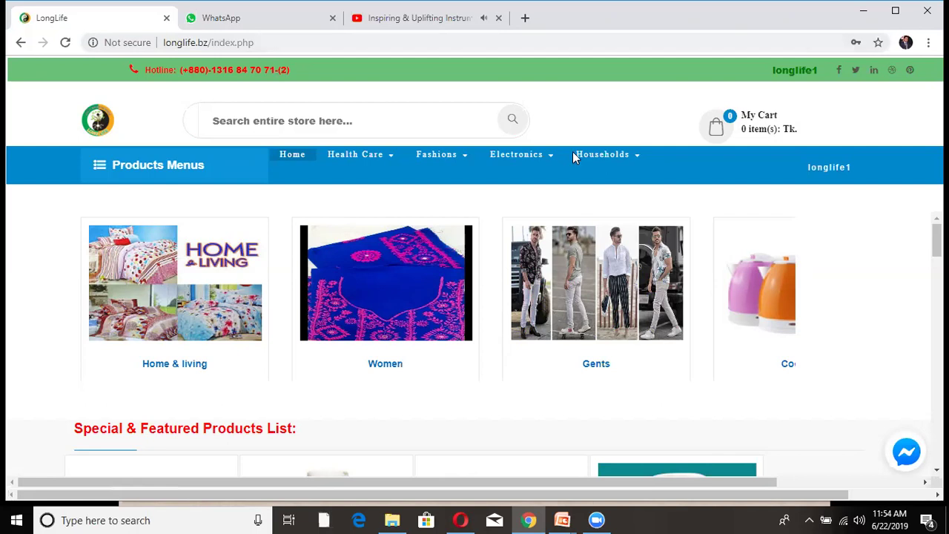
scroll(474, 311, "down", 2)
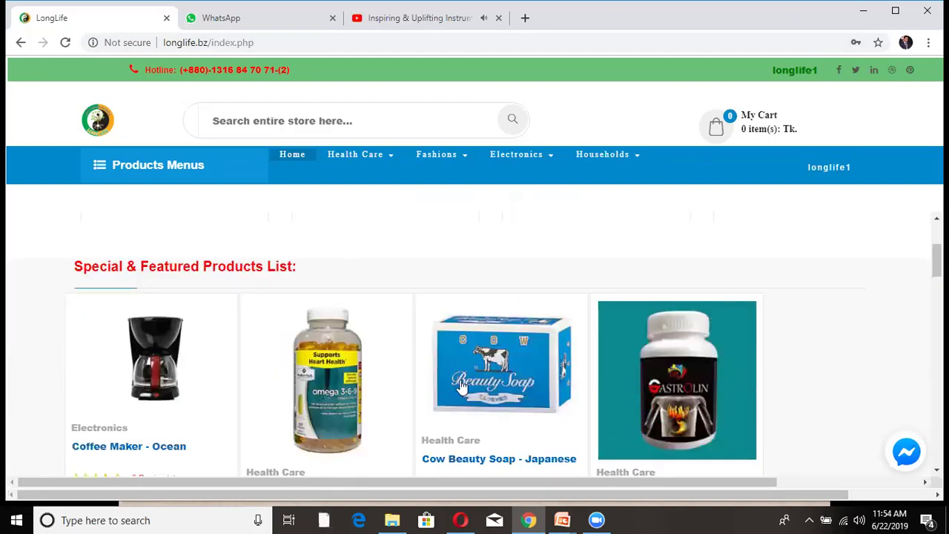
scroll(438, 381, "down", 2)
left_click(565, 346)
Add Cod-Liver Oil Cap. to the cart, bringing it to 2 items totalling Tk.1000.
scroll(575, 360, "up", 4)
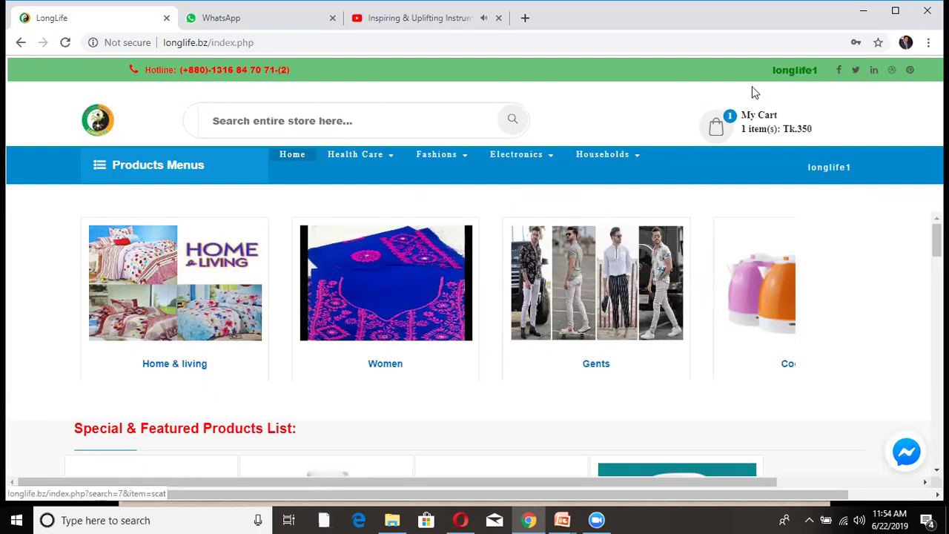
scroll(422, 311, "down", 4)
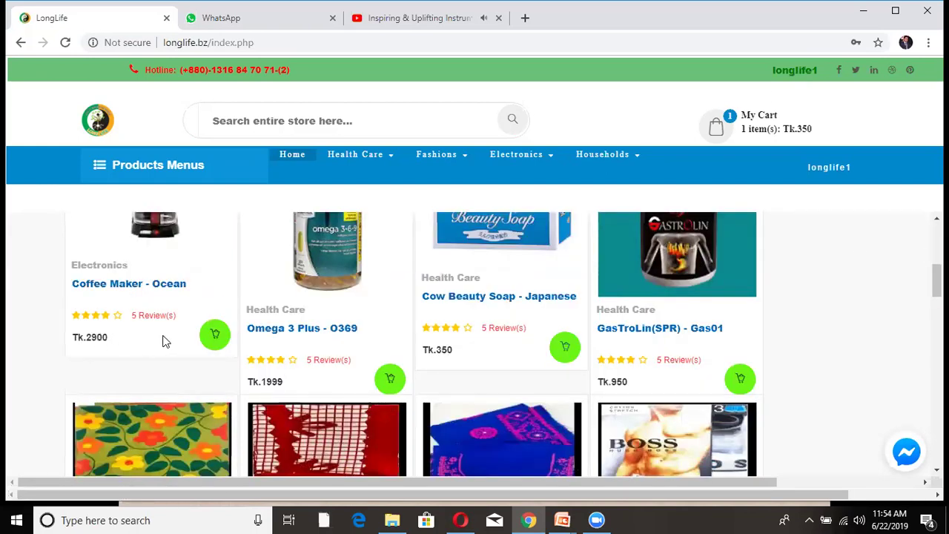
scroll(570, 371, "down", 2)
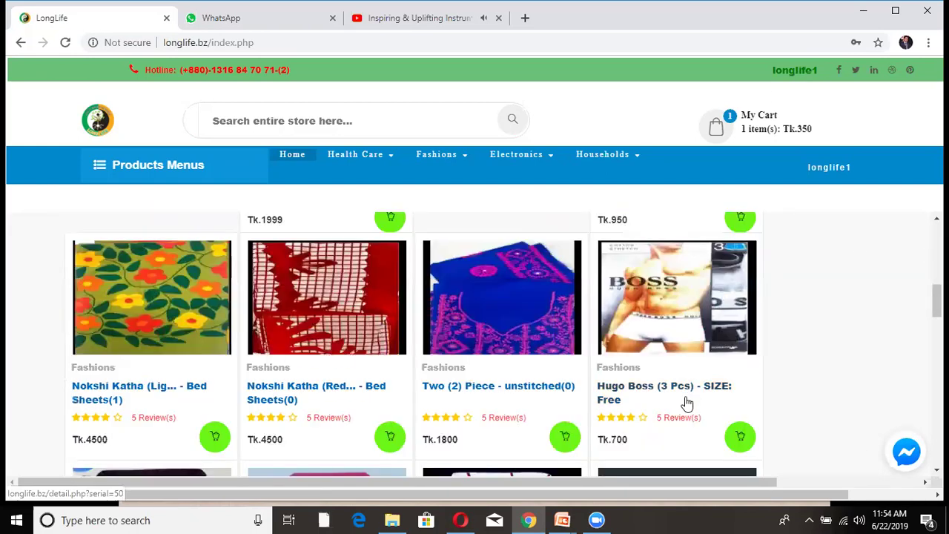
scroll(667, 408, "down", 4)
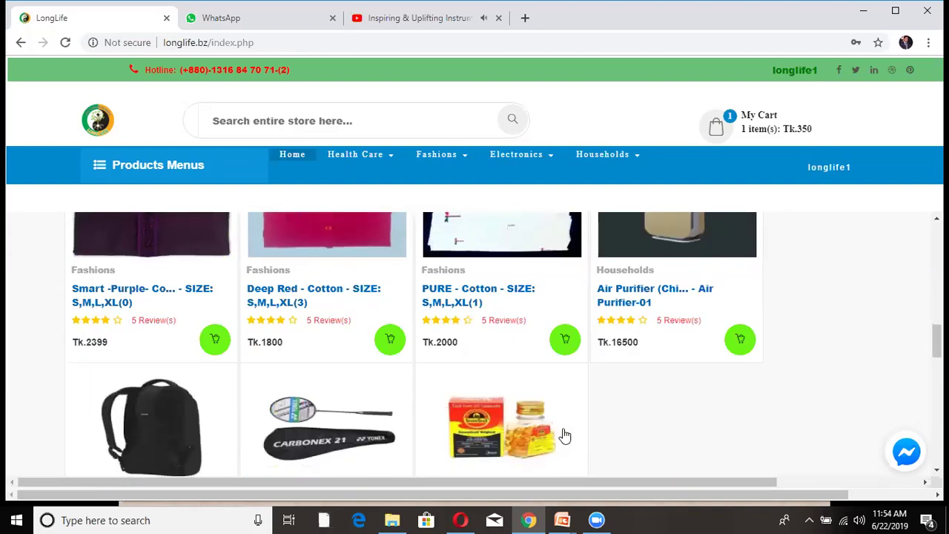
scroll(563, 434, "down", 2)
left_click(564, 404)
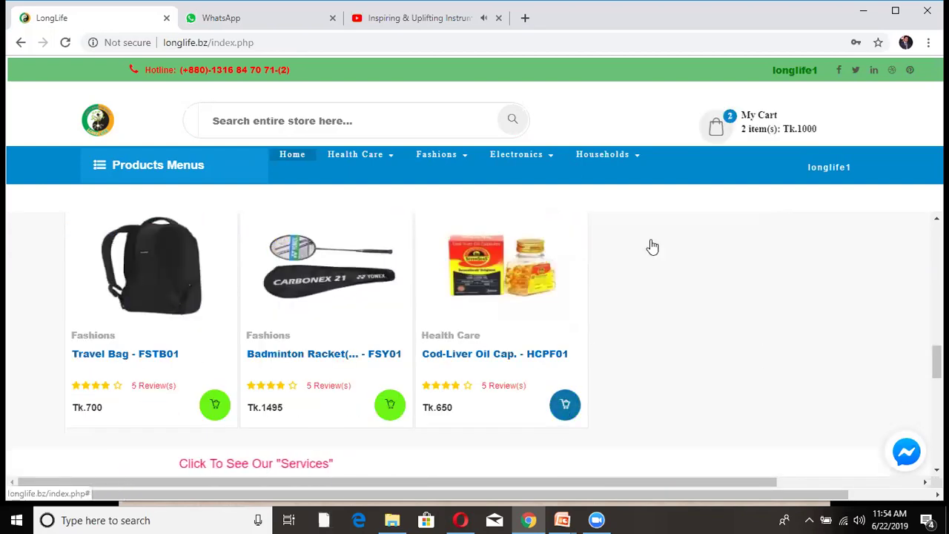
scroll(652, 247, "up", 6)
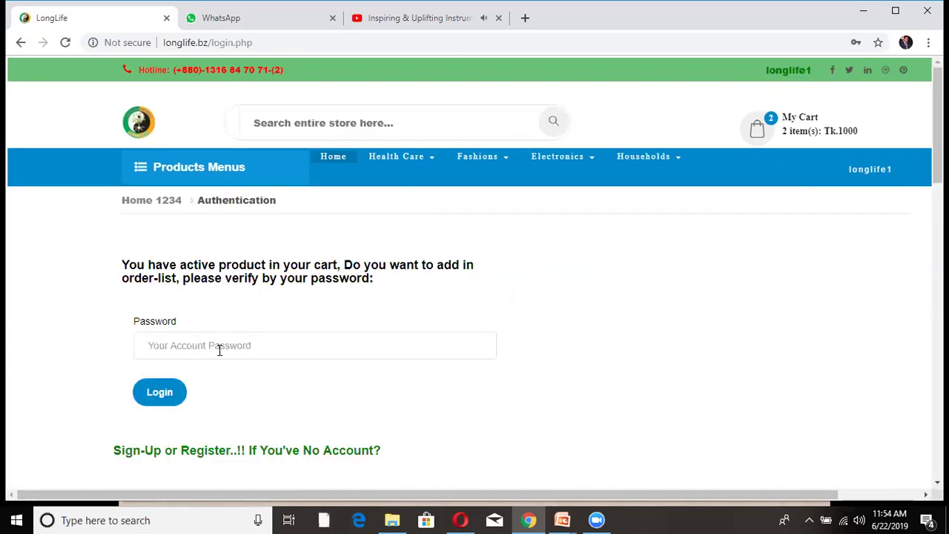
Verify the account password to open the Order List, noting the credited balance 9046.85.
left_click(220, 345)
type("******")
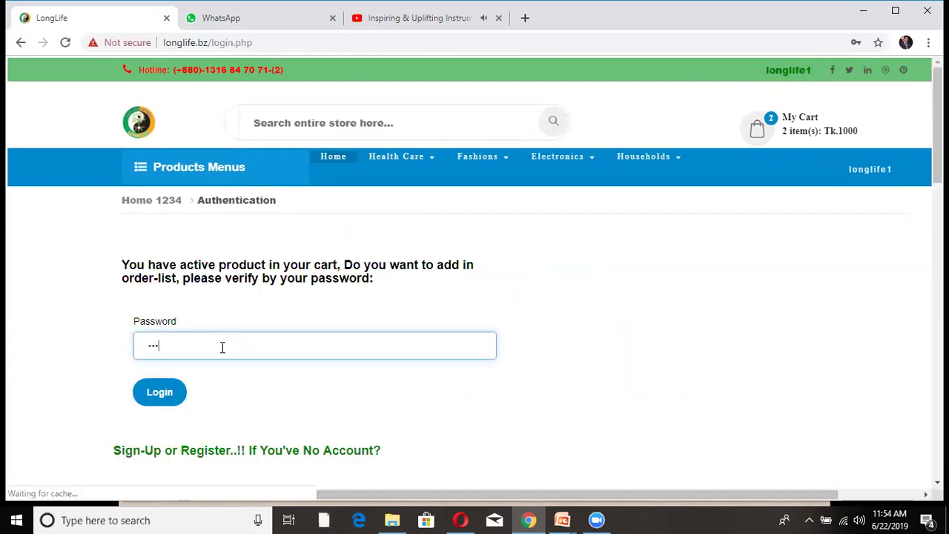
left_click(155, 400)
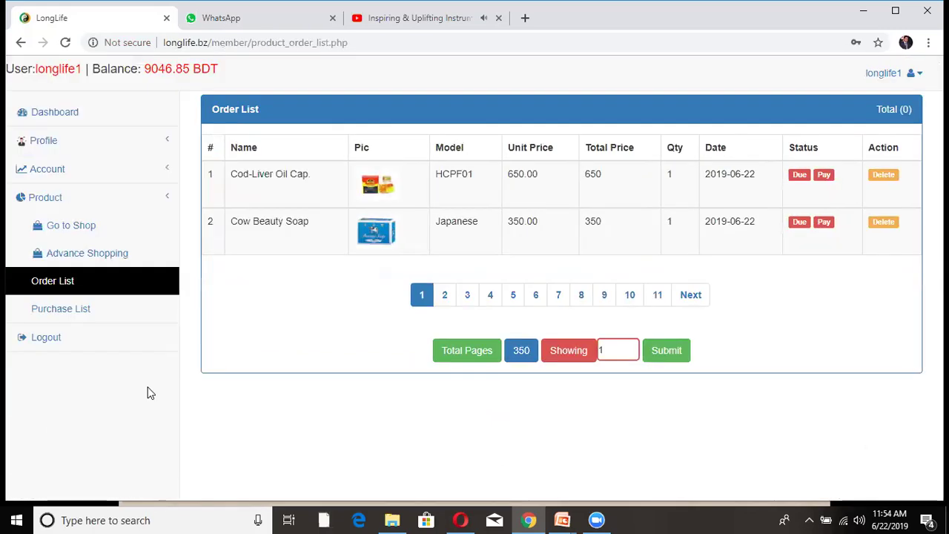
double_click(149, 70)
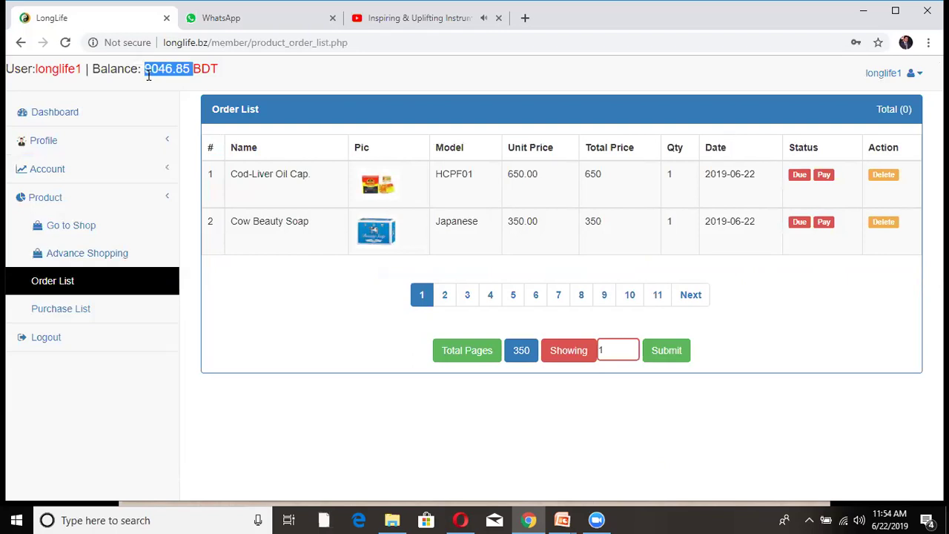
Pay for the Cod-Liver Oil Cap. and Cow Beauty Soap orders, leaving No Record Found.
left_click(821, 176)
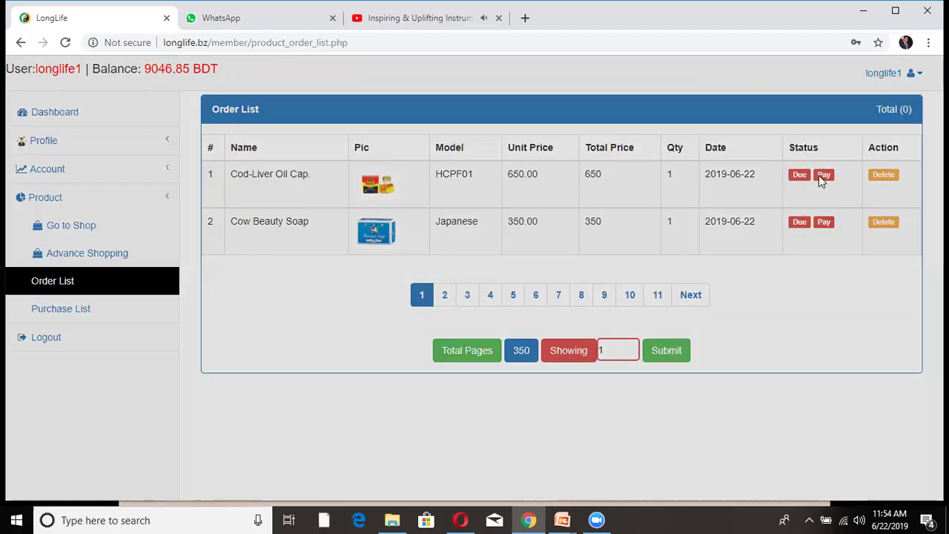
left_click(605, 428)
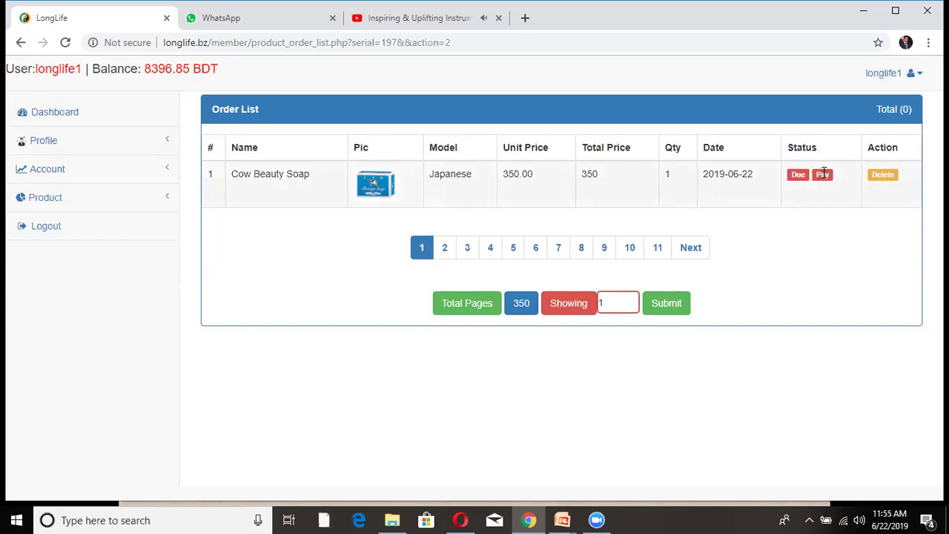
left_click(822, 175)
left_click(607, 427)
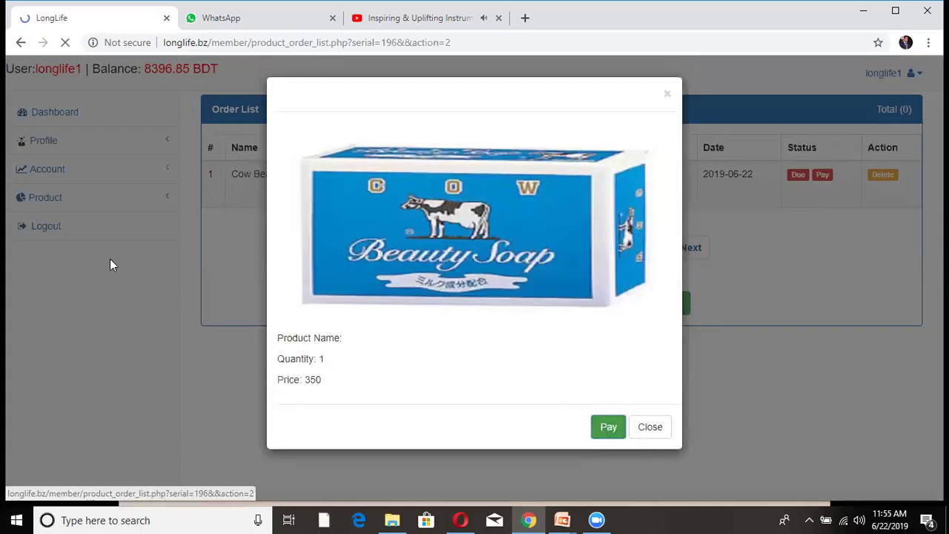
left_click(70, 208)
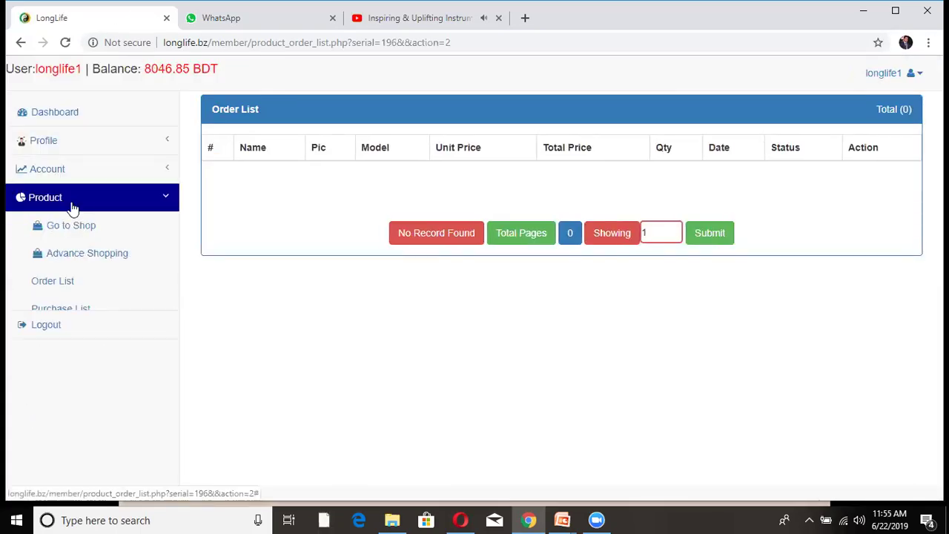
left_click(68, 292)
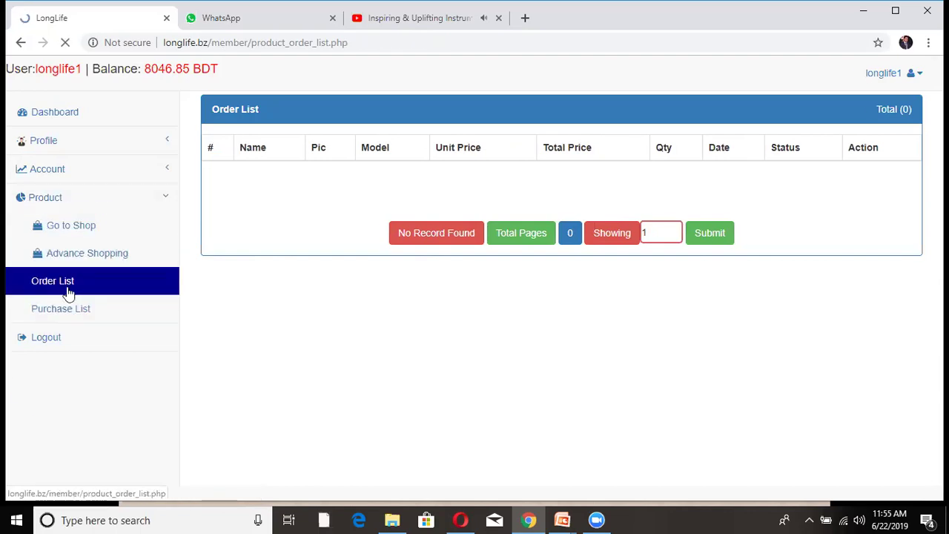
Generate a Cow Beauty Soap eCard from the Purchase List, producing a Not Used e-voucher code.
left_click(80, 309)
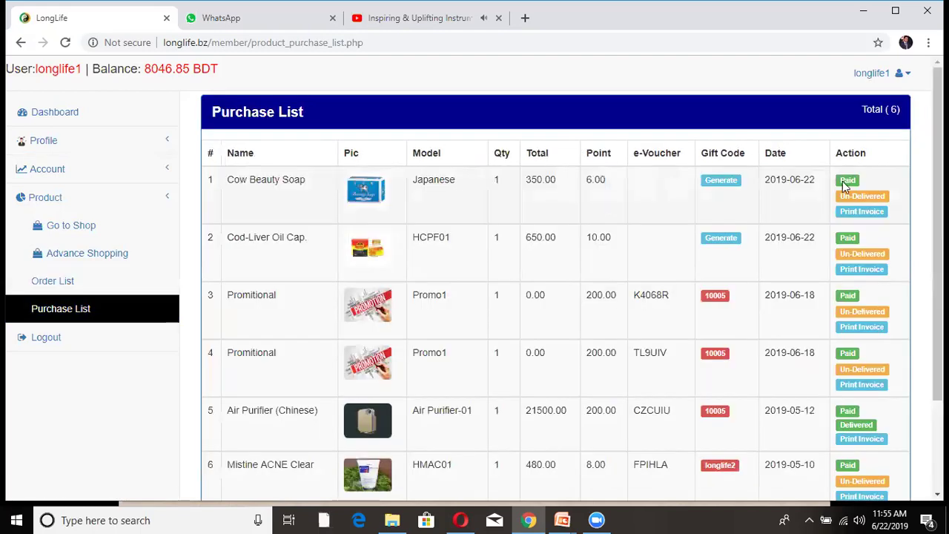
left_click(721, 185)
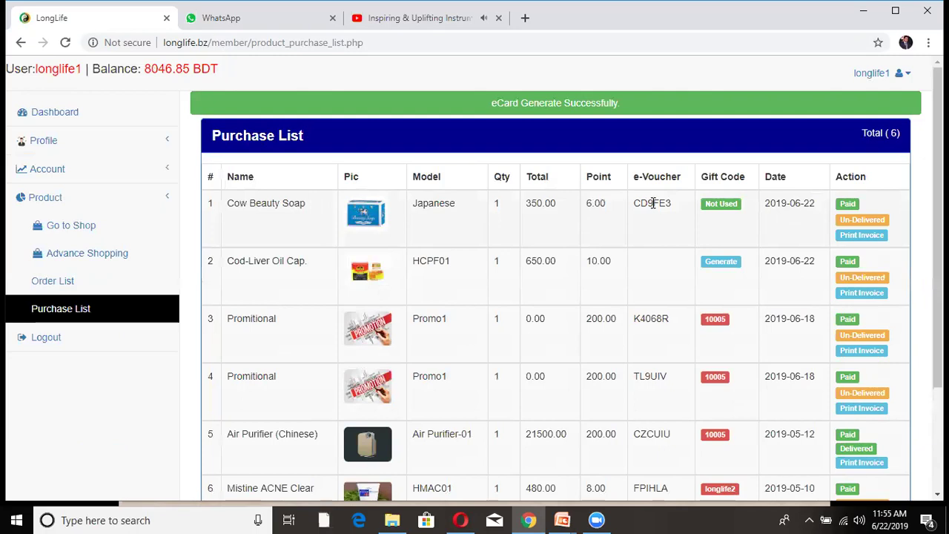
double_click(652, 203)
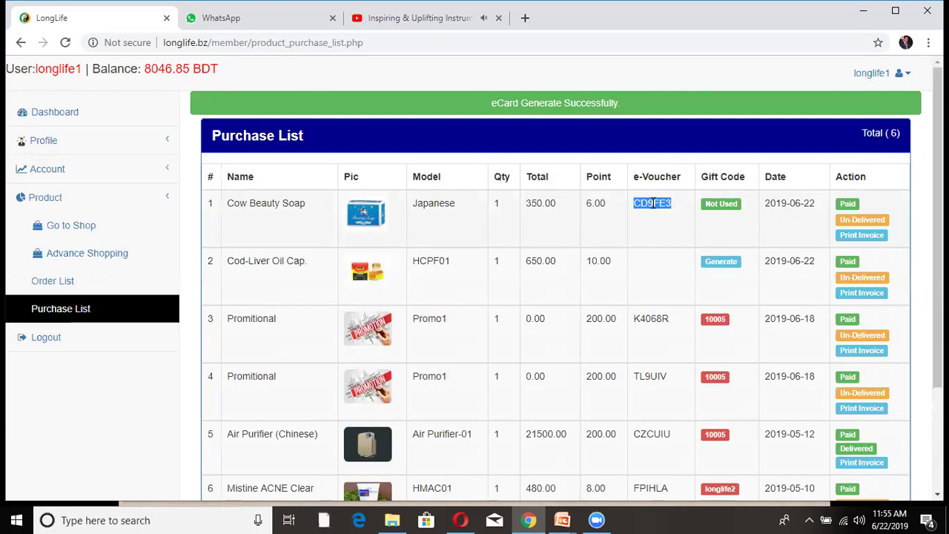
left_click(659, 252)
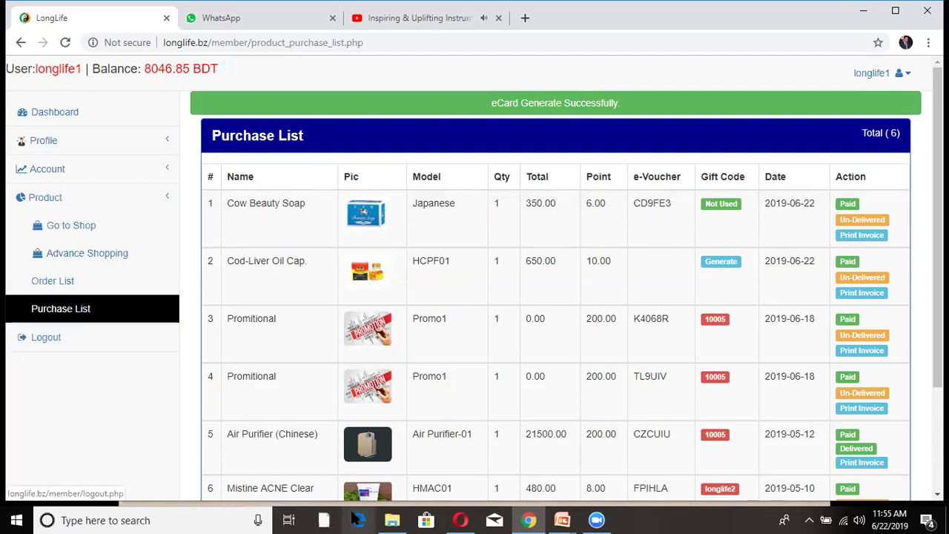
left_click(563, 519)
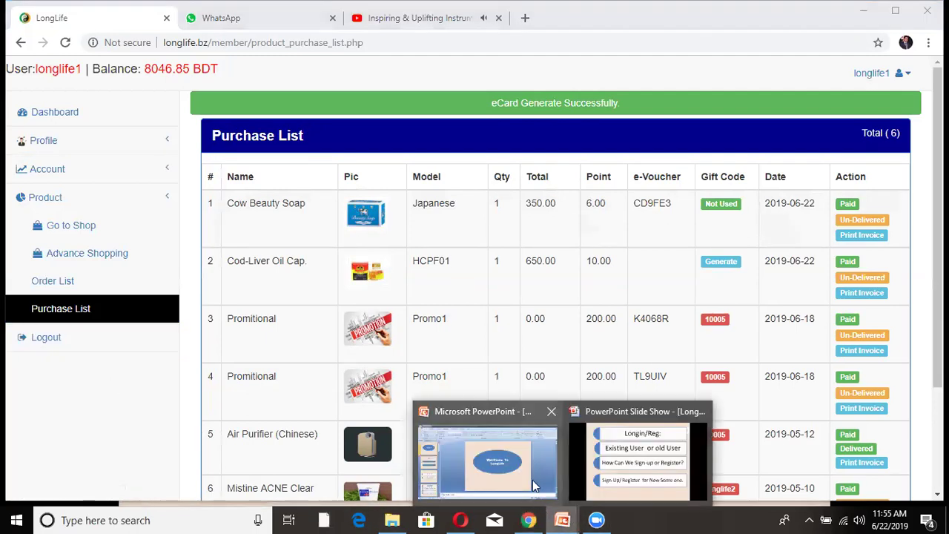
Start the PowerPoint slide show on the 'Longin/Reg:' slide, then bring up the open-windows list.
left_click(532, 480)
left_click(800, 498)
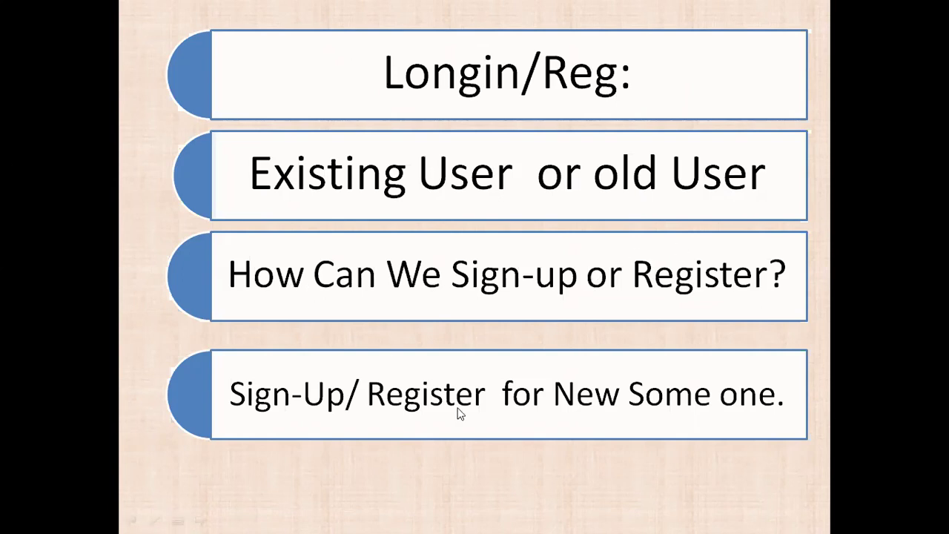
key("alt+Tab")
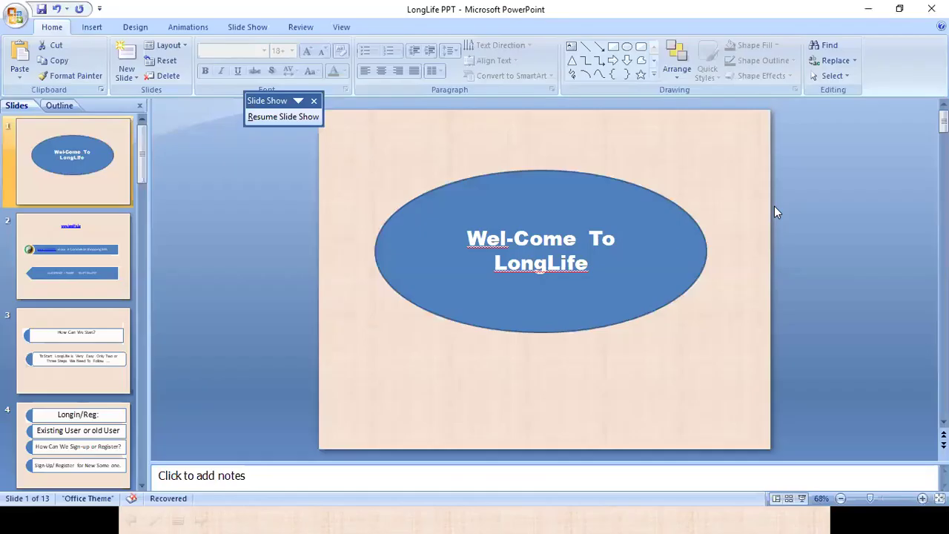
key("alt+Tab")
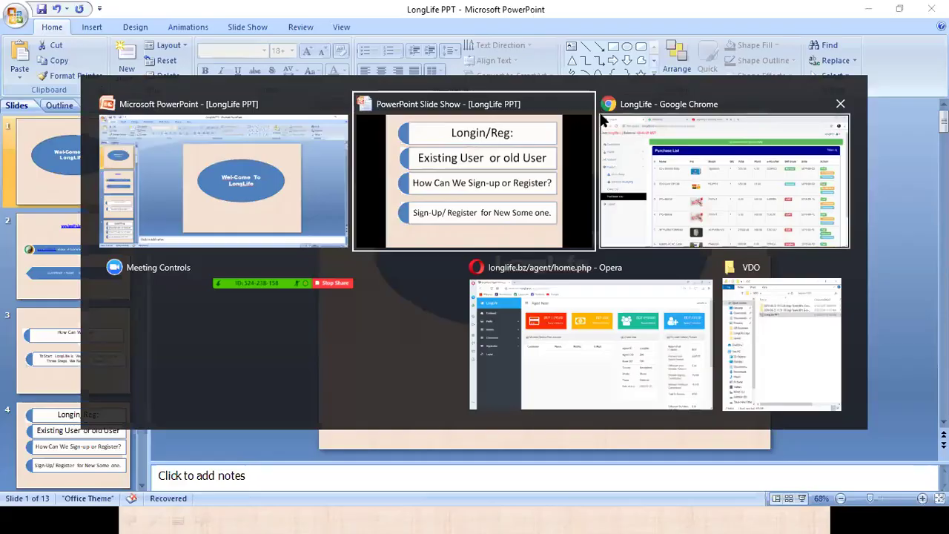
left_click(545, 169)
key("alt+Tab")
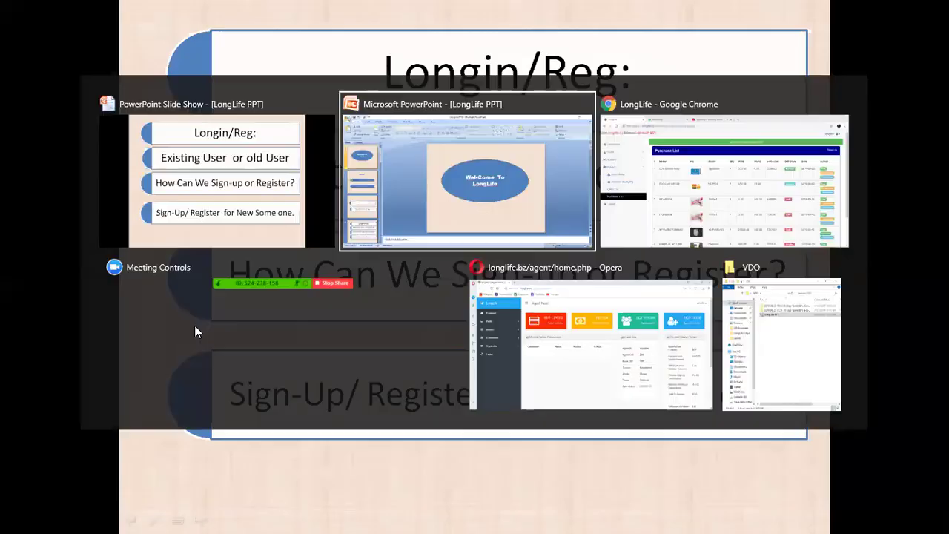
Log out of the current LongLife member account and go to the Login/Reg page.
left_click(763, 171)
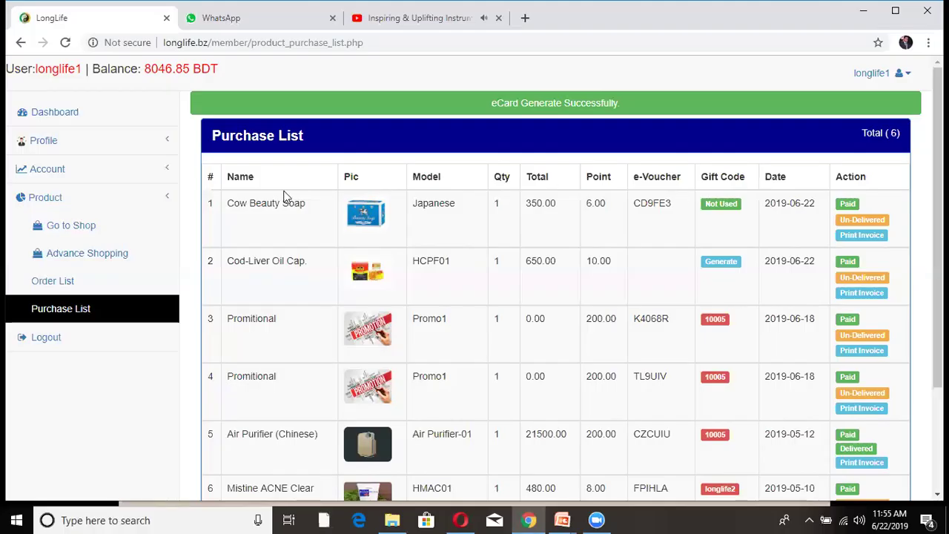
left_click(60, 336)
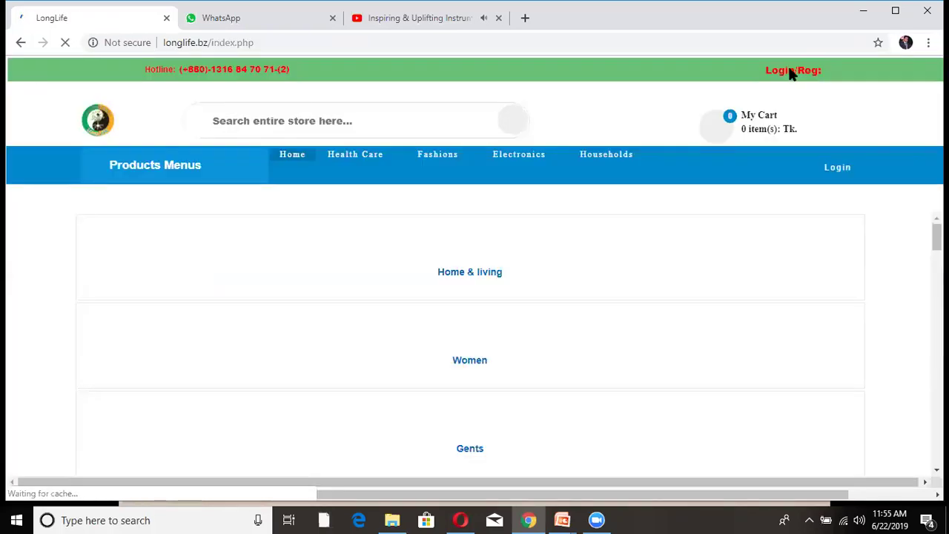
left_click(791, 70)
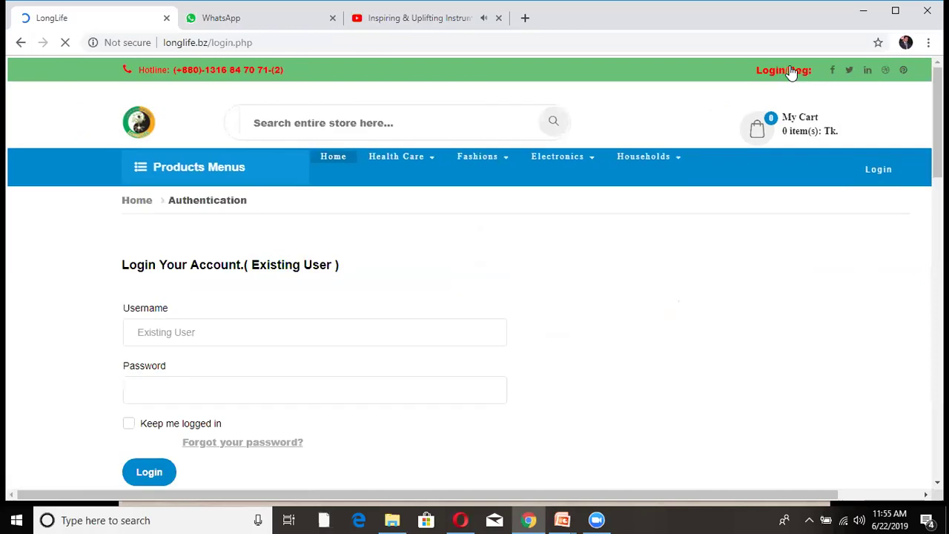
Highlight the login text and expand the 'Sign-Up or Register..!! If You've No Account?' form.
double_click(272, 266)
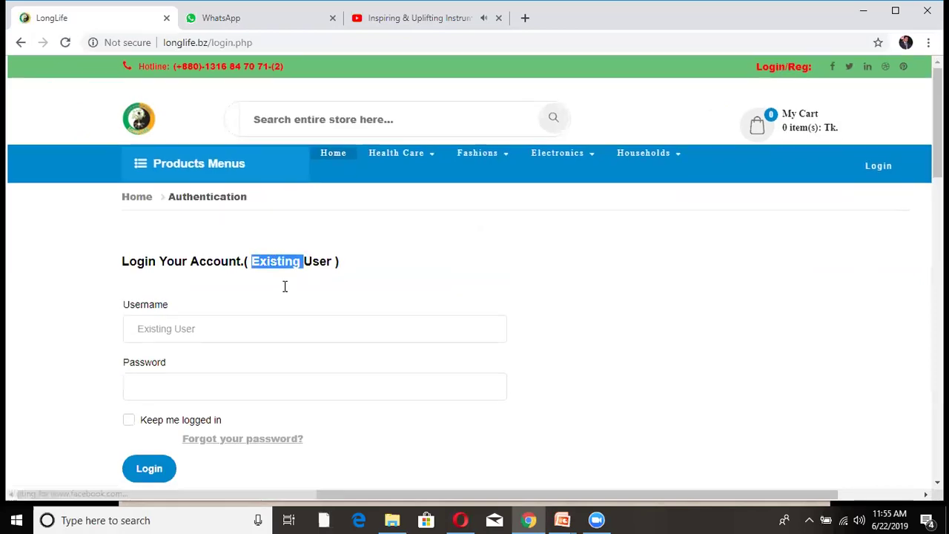
scroll(222, 293, "down", 3)
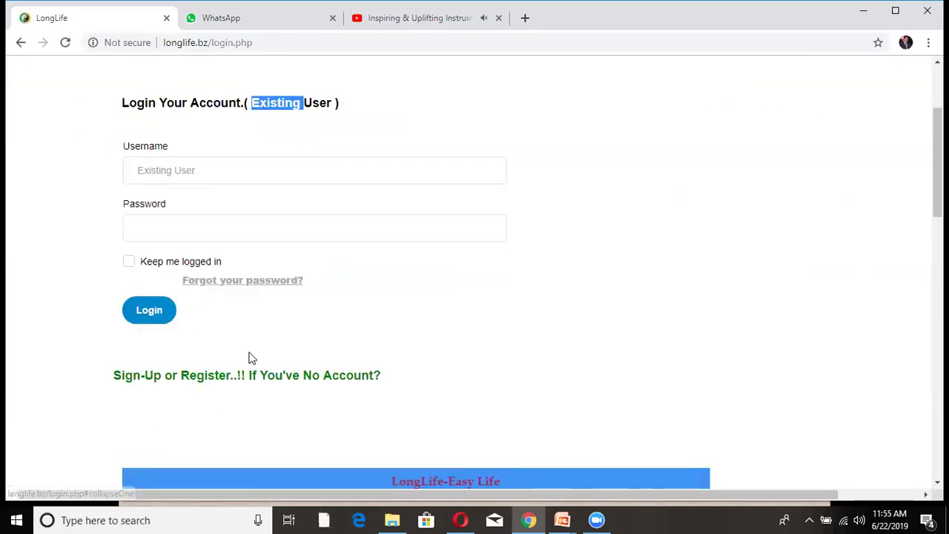
scroll(250, 355, "down", 2)
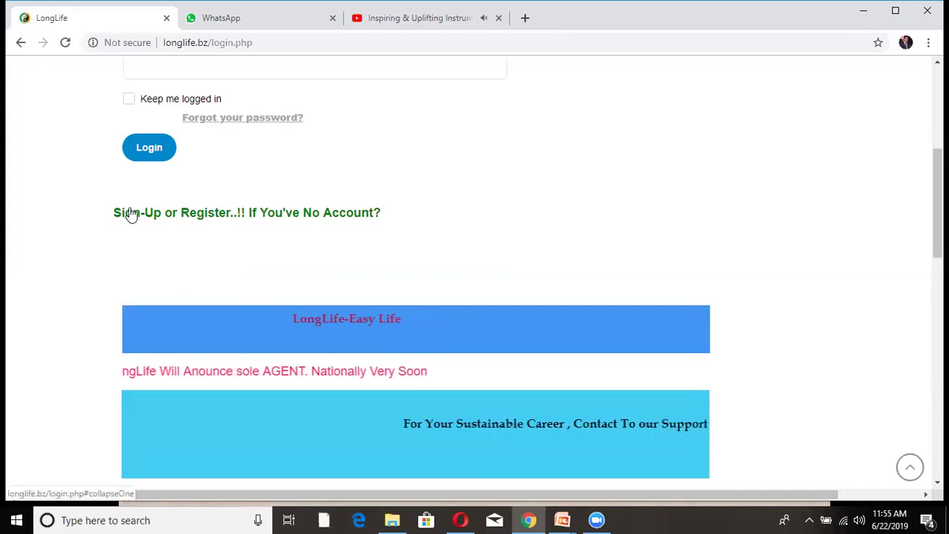
left_click_drag(66, 210, 153, 213)
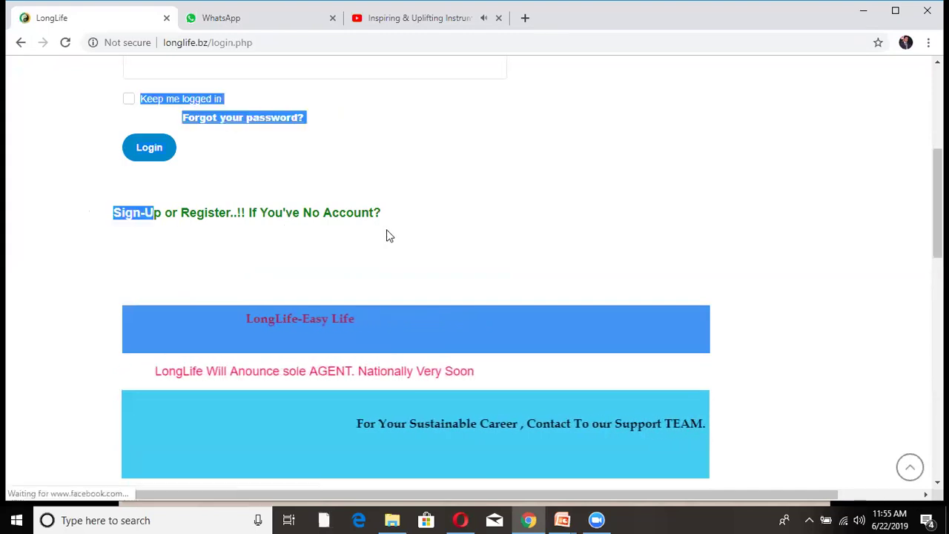
left_click(233, 220)
scroll(237, 156, "down", 2)
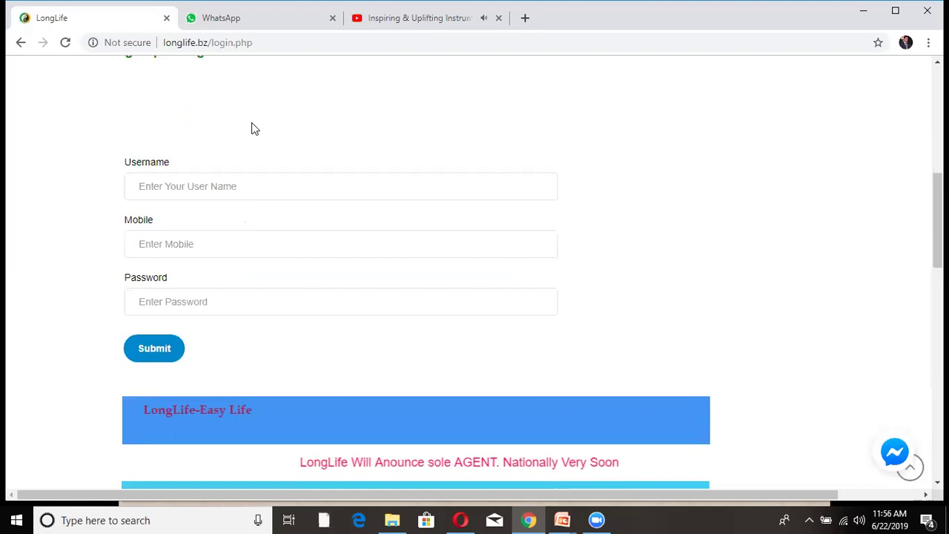
scroll(211, 178, "up", 2)
left_click_drag(110, 235, 393, 207)
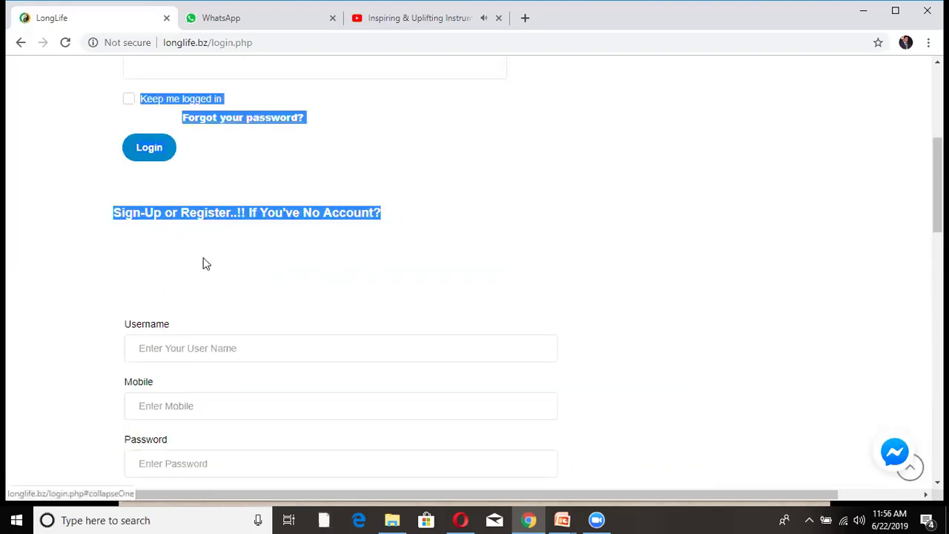
Fill the sign-up form with a saved username, a mobile number and a password.
left_click(197, 350)
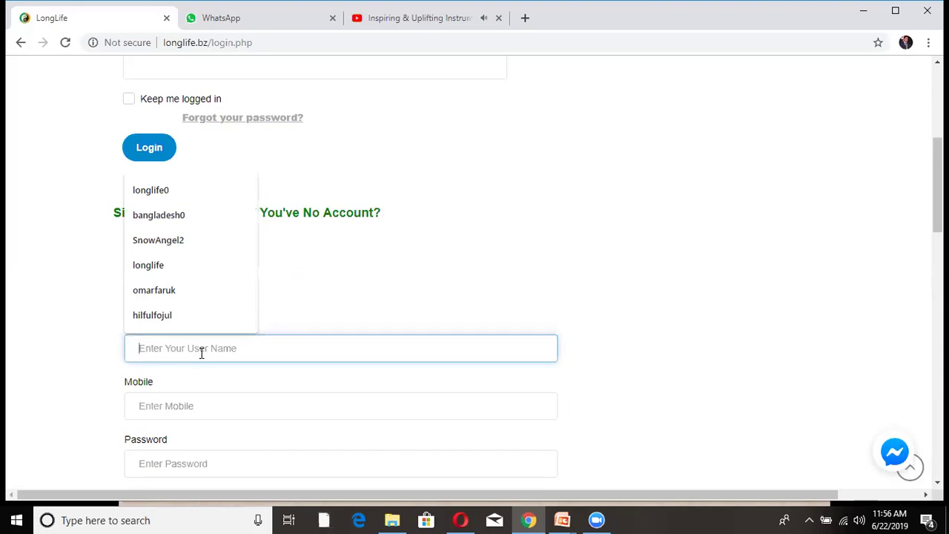
type("ba")
left_click(212, 381)
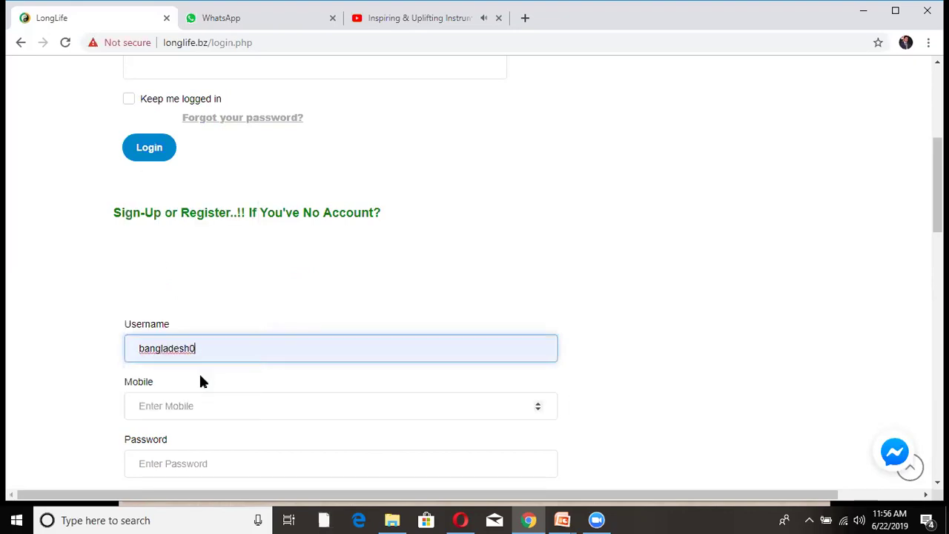
left_click(198, 404)
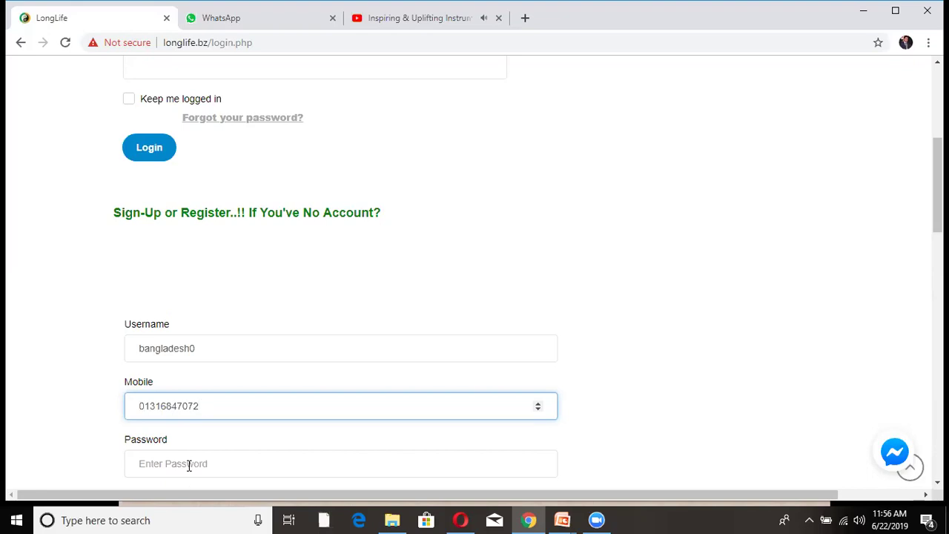
left_click(189, 466)
type("••••")
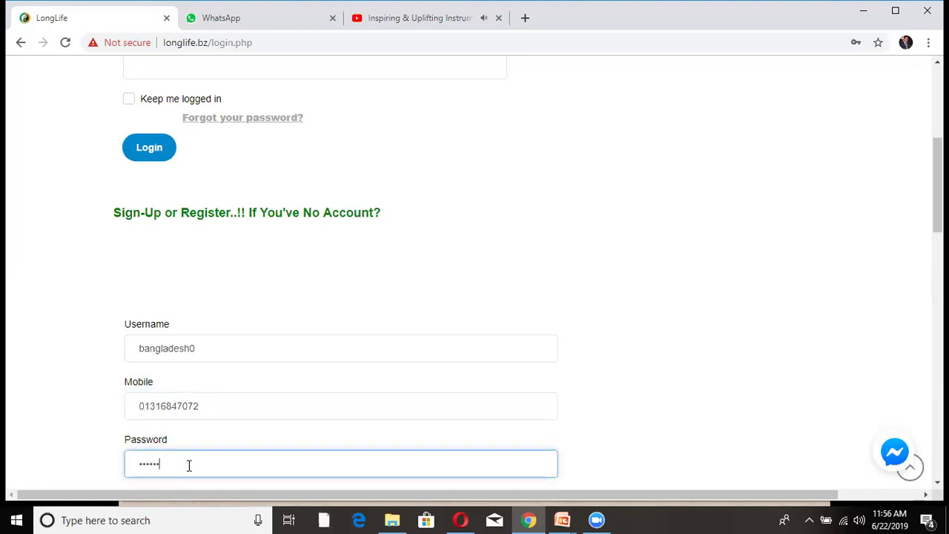
Submit the registration and view the new account's Active dashboard with 0.00 BDT balance.
scroll(110, 403, "down", 2)
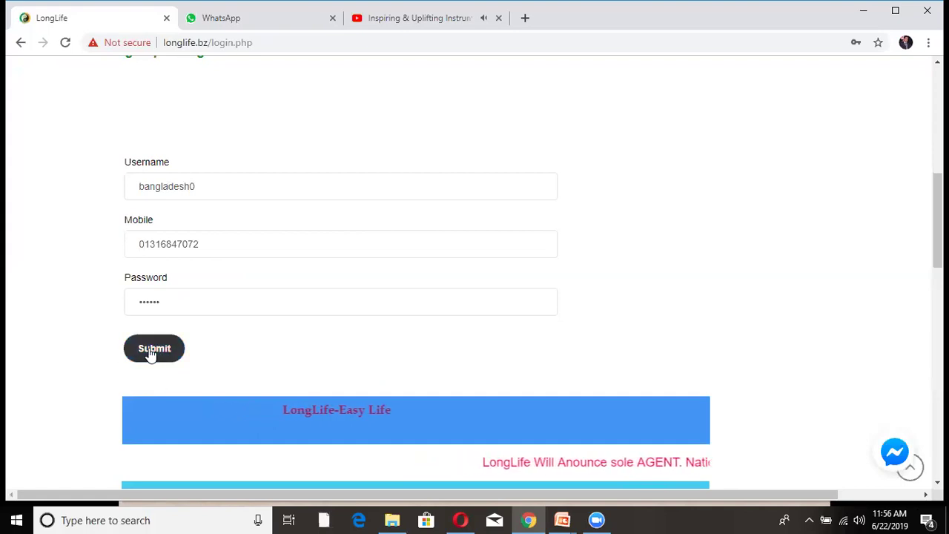
scroll(293, 384, "down", 2)
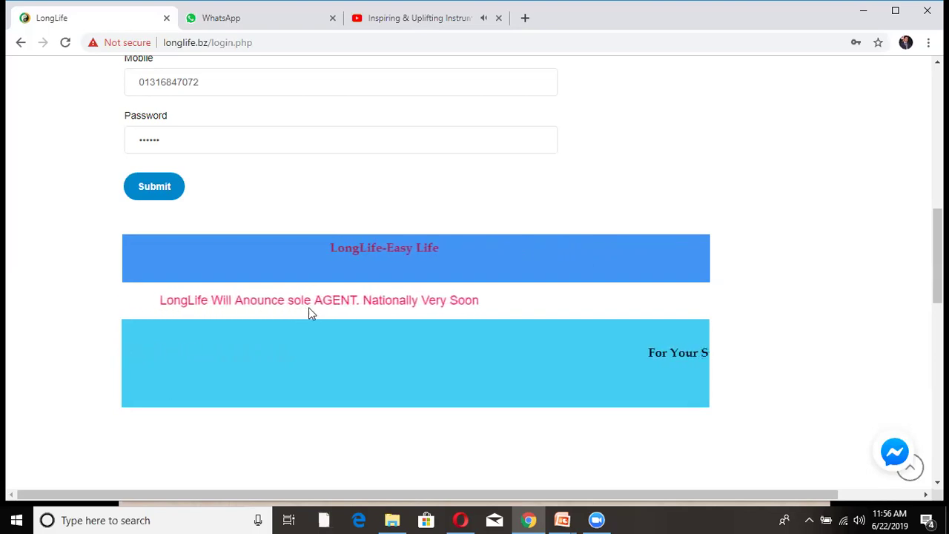
left_click(164, 201)
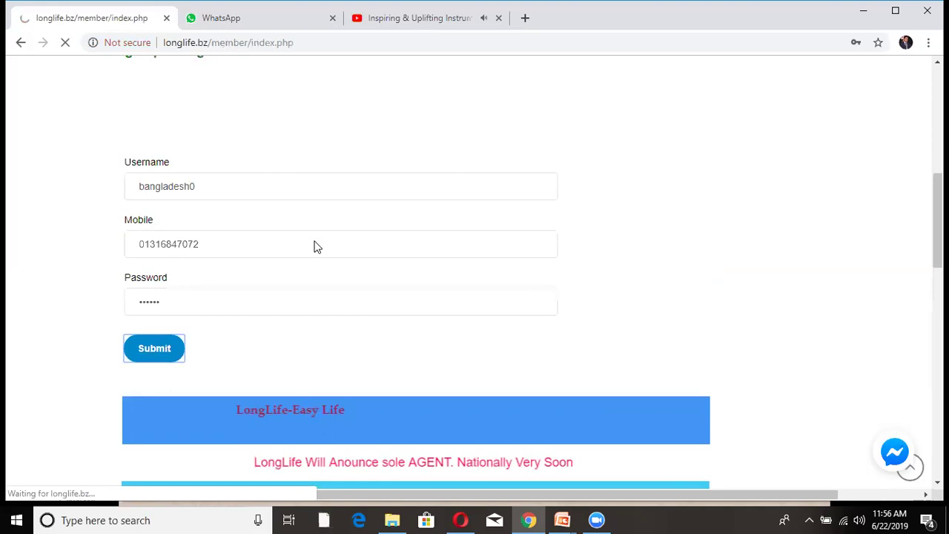
scroll(543, 236, "down", 1)
scroll(518, 232, "up", 1)
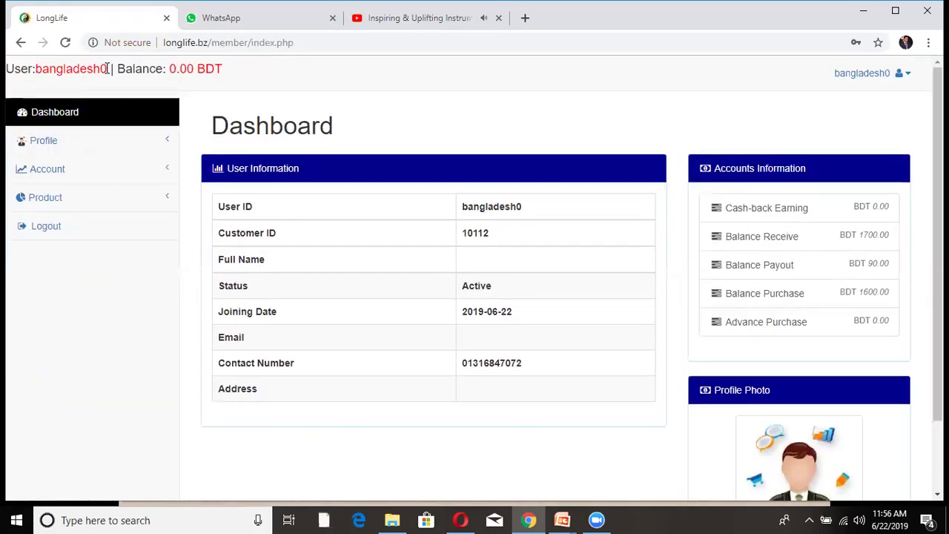
Open Account > Balance Credit, choose Offline (Manual) payment, then log out of the new account.
left_click_drag(103, 69, 6, 69)
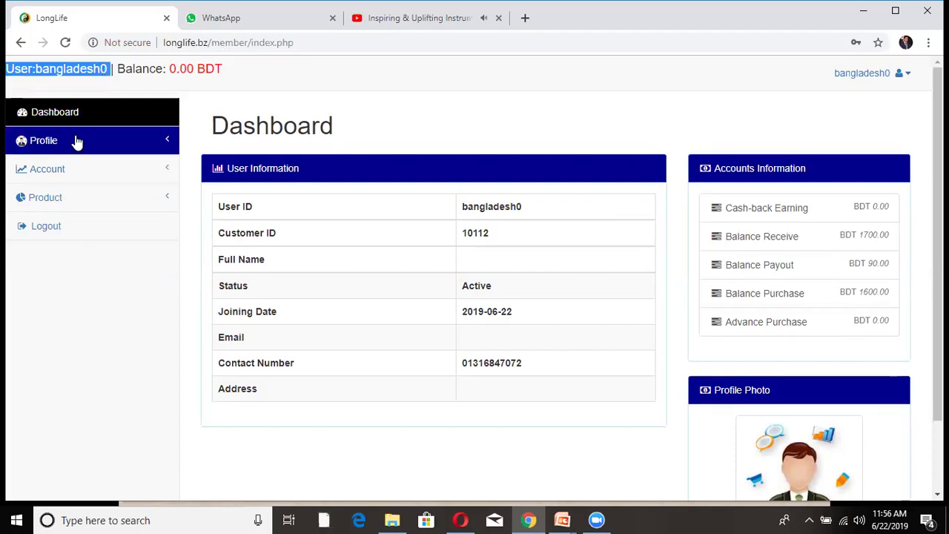
left_click(64, 205)
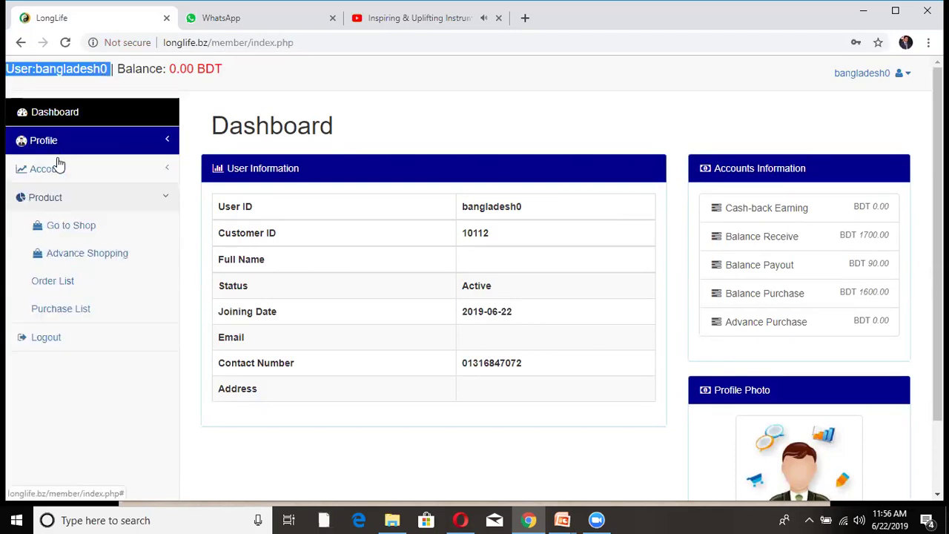
left_click(58, 168)
left_click(59, 196)
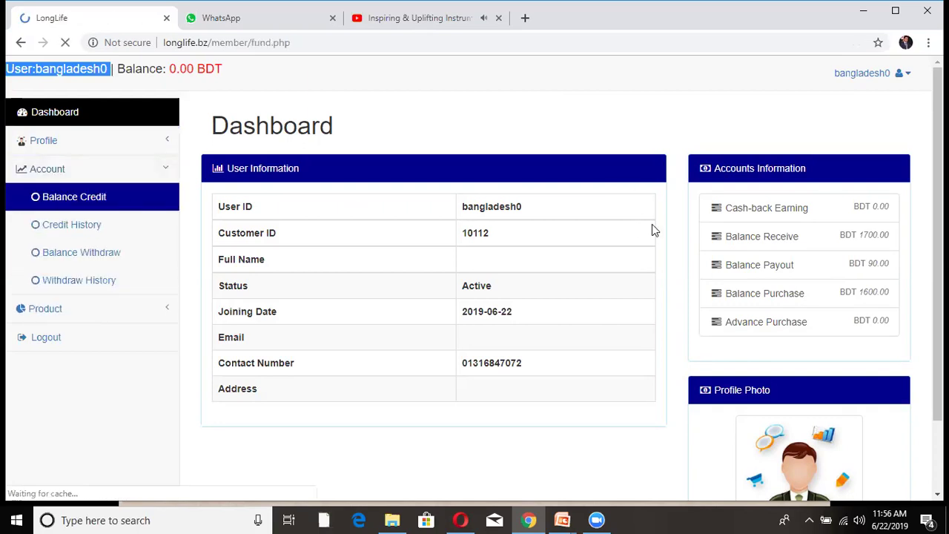
left_click(409, 170)
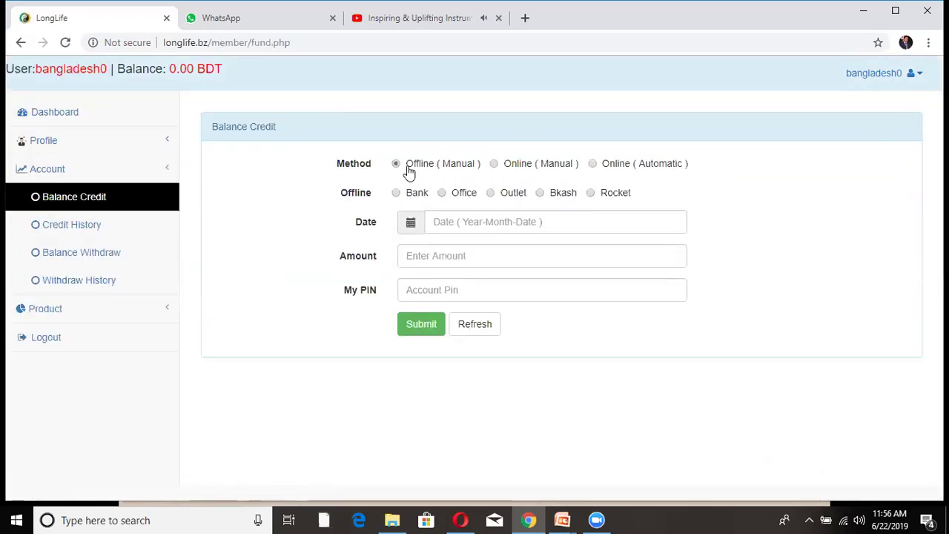
left_click(46, 310)
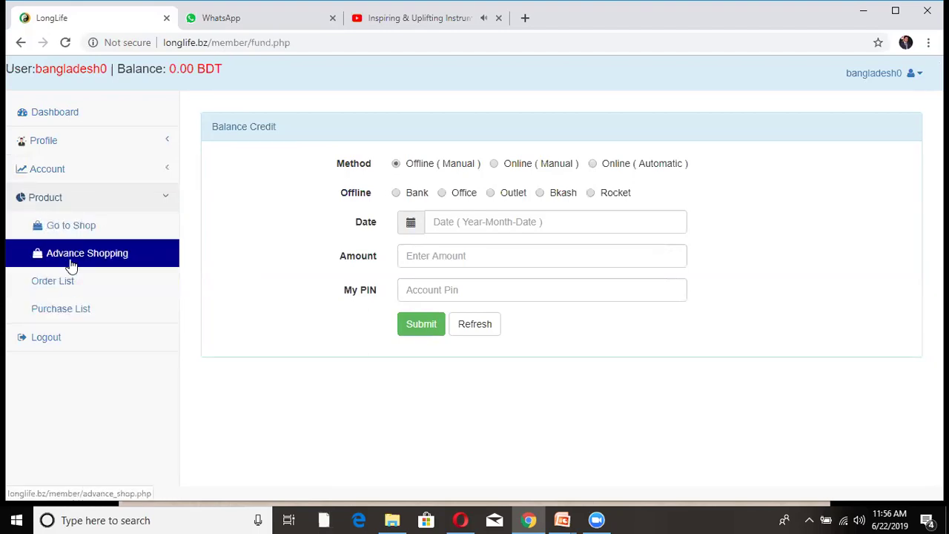
left_click(58, 339)
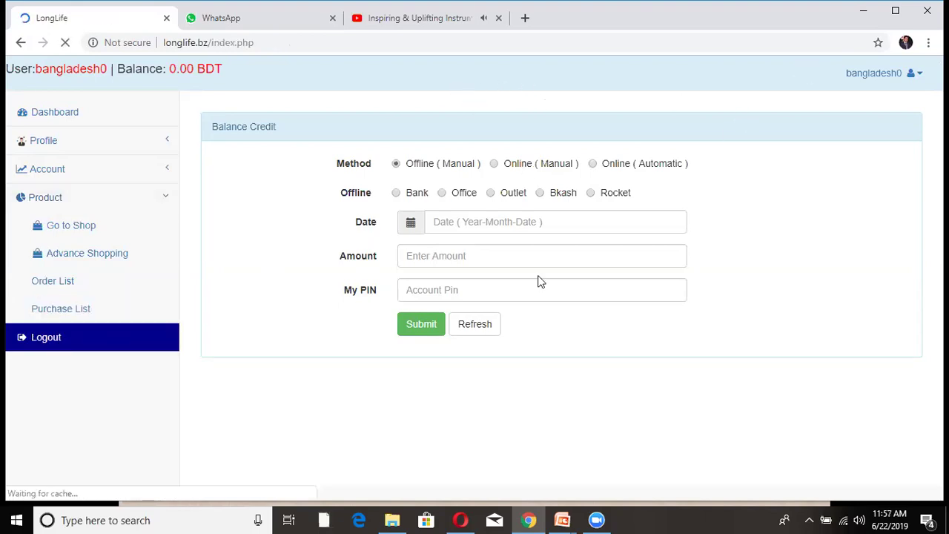
Resume the slide show and advance past the purchase and withdraw slides to 'How Can We Become Reseller ?'.
mouse_move(562, 520)
left_click(618, 490)
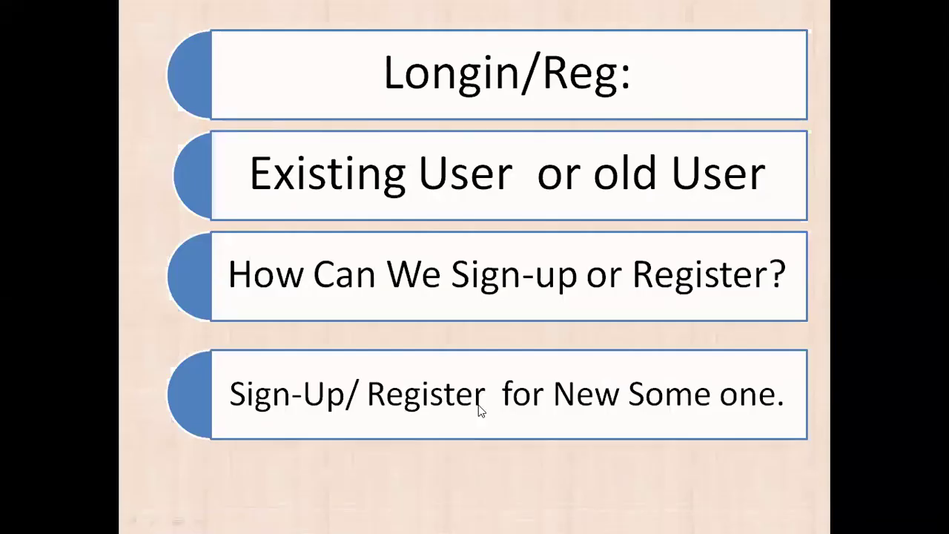
left_click(478, 405)
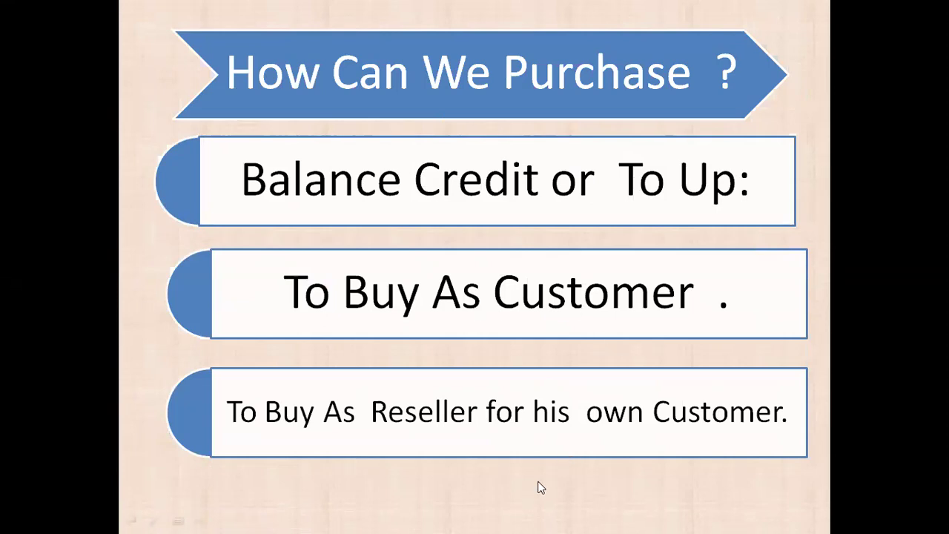
left_click(540, 487)
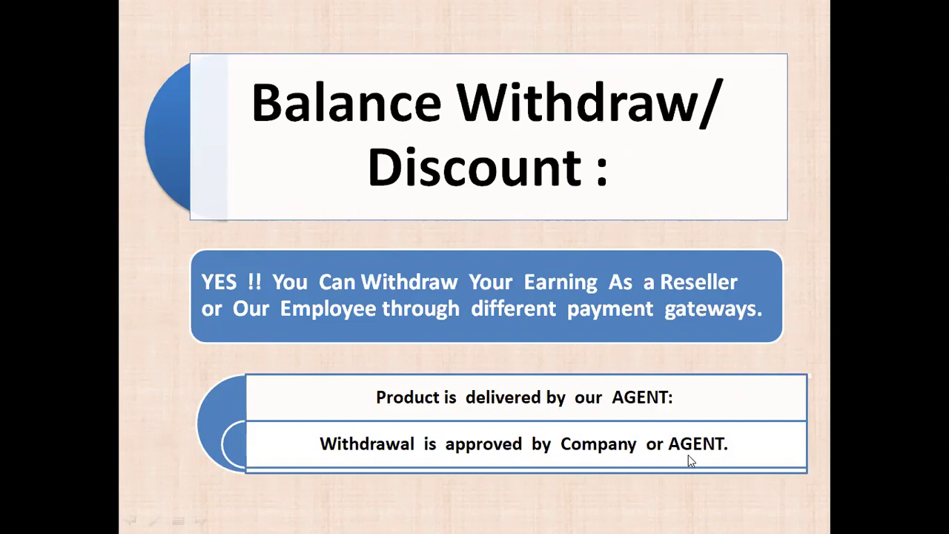
left_click(577, 489)
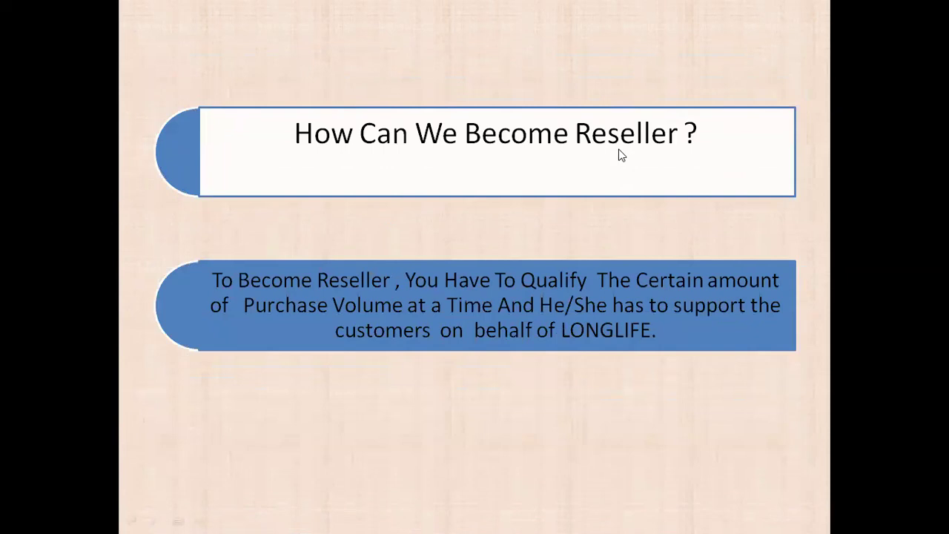
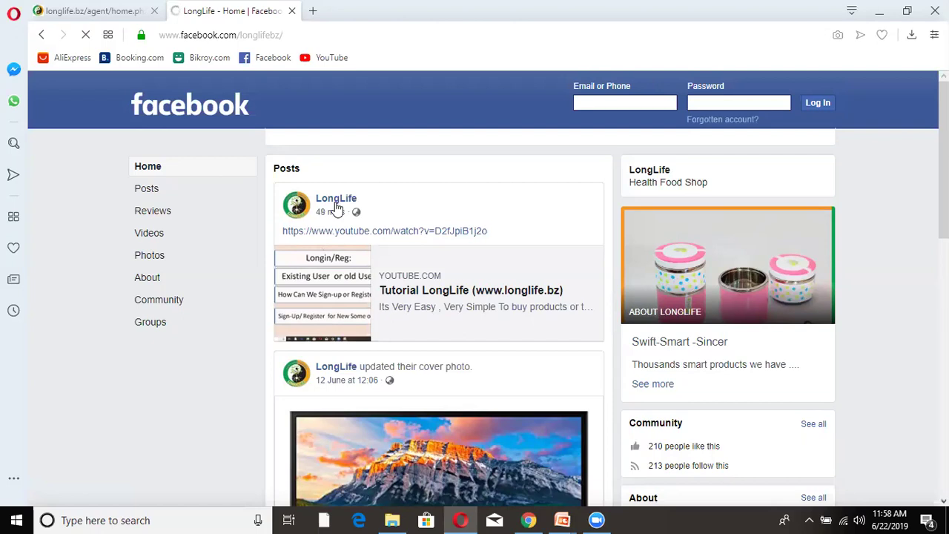
Scroll through the LongLife Facebook posts and return to the top of the page.
scroll(482, 211, "down", 2)
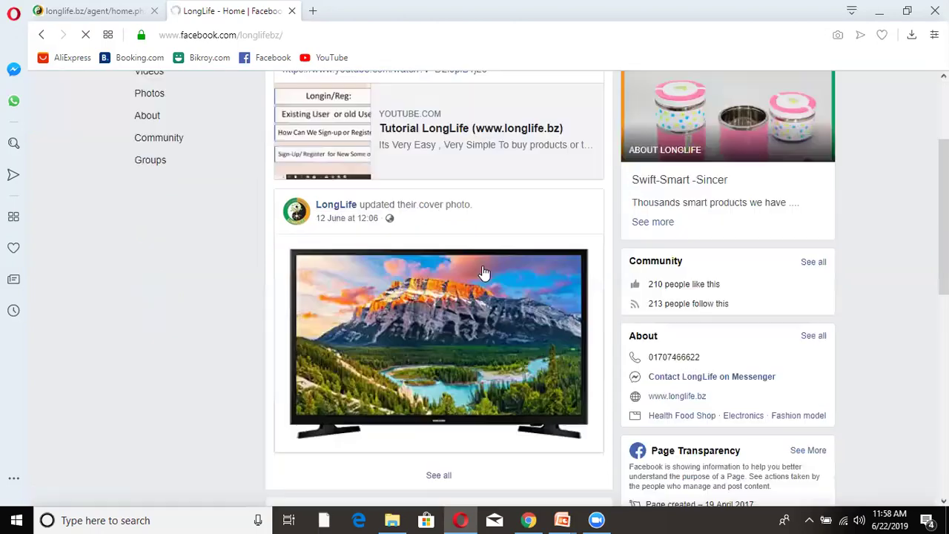
scroll(482, 280, "down", 15)
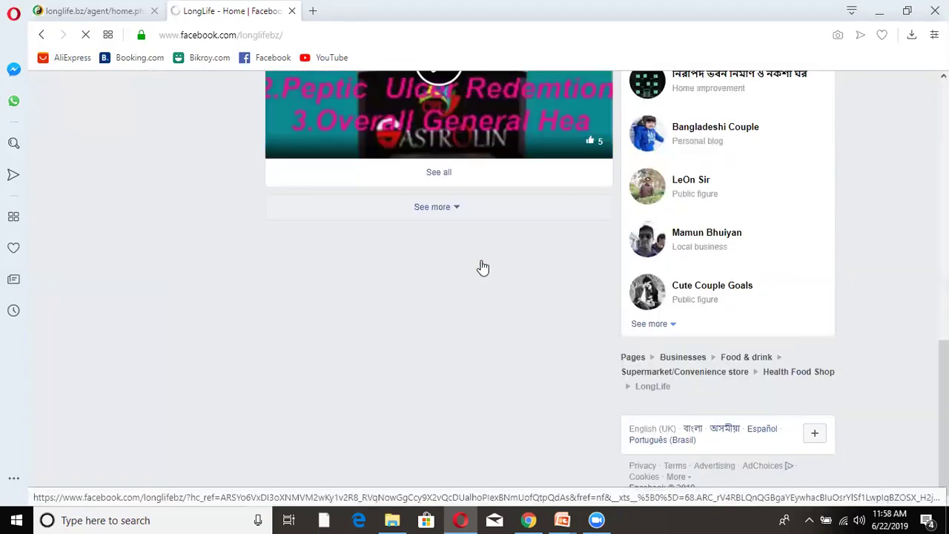
left_click(41, 35)
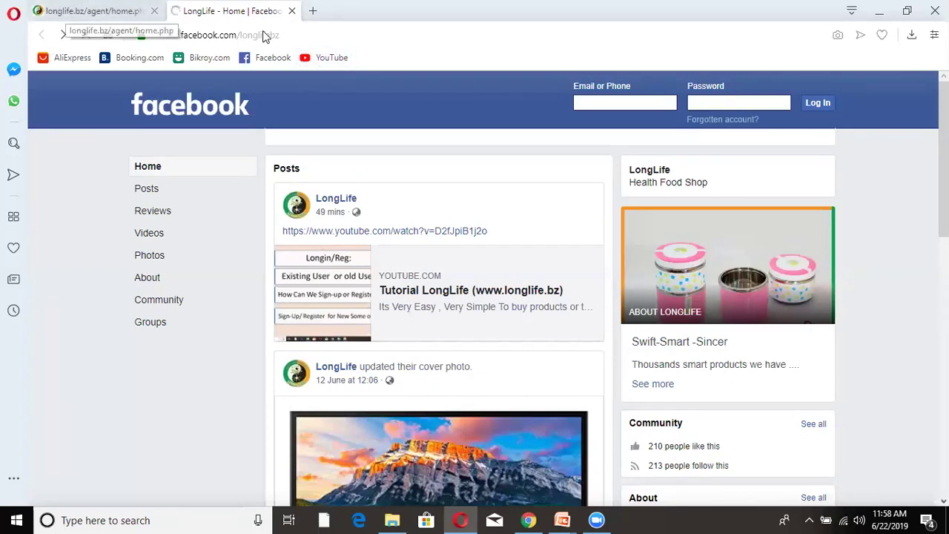
Start a new web address with 'lo' (localhost), then move to the LongLife store browser.
key("ctrl+Tab")
key("ctrl+Tab")
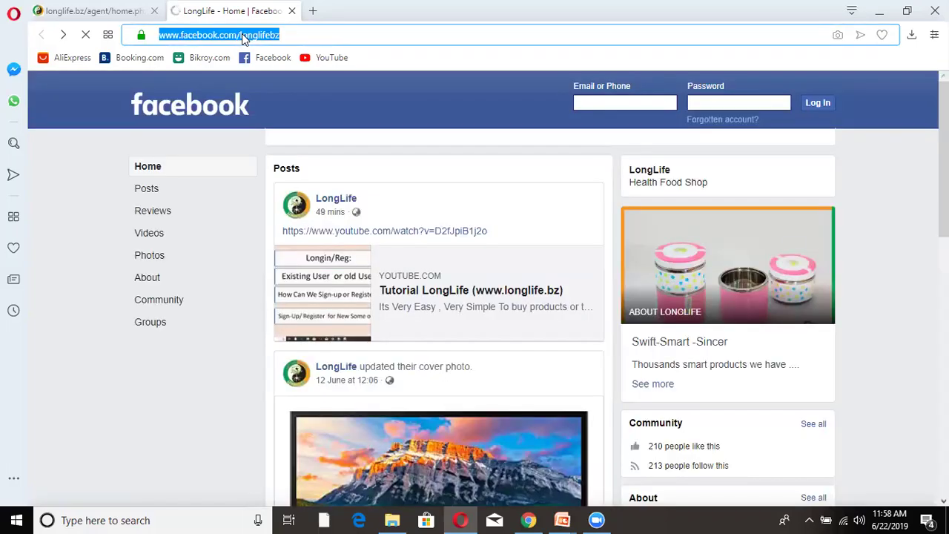
type("lo")
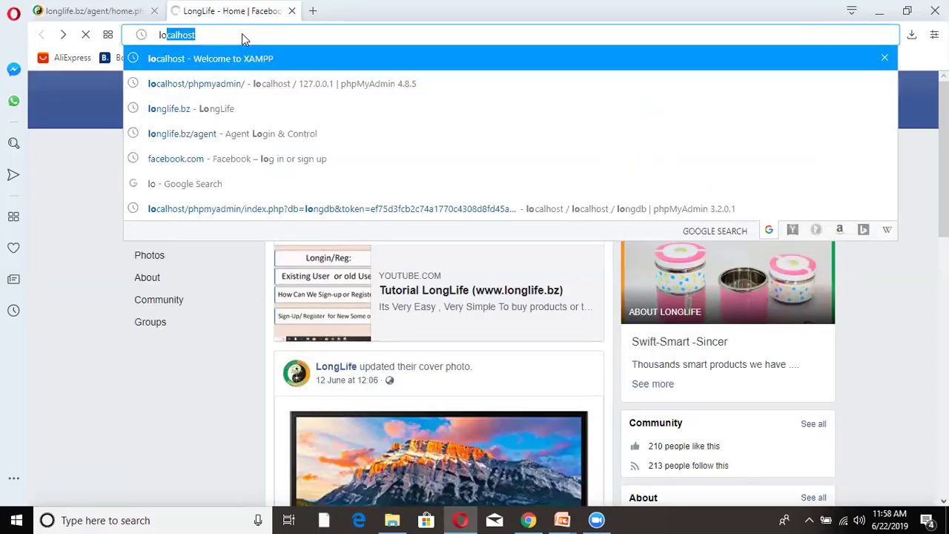
left_click(529, 520)
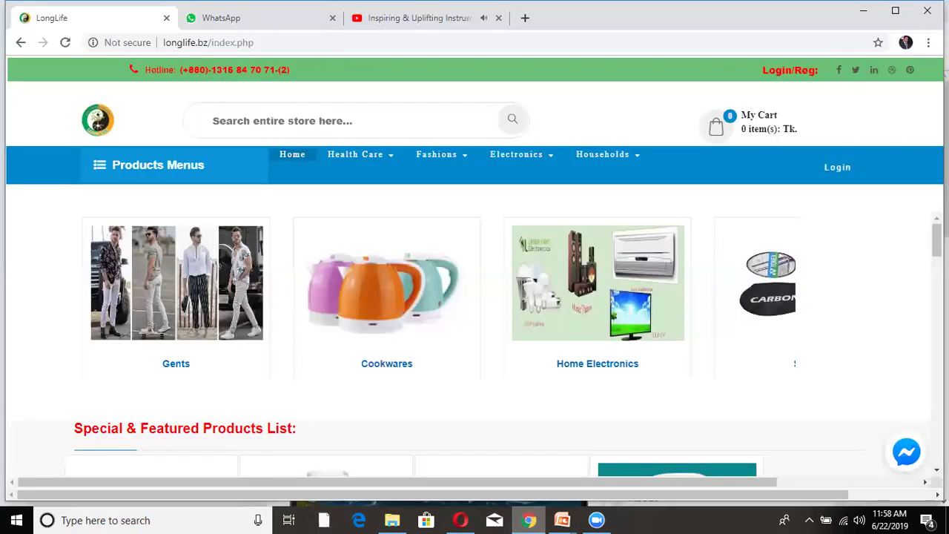
Send the message 'hi' to the shop in the Messenger chat.
left_click(903, 458)
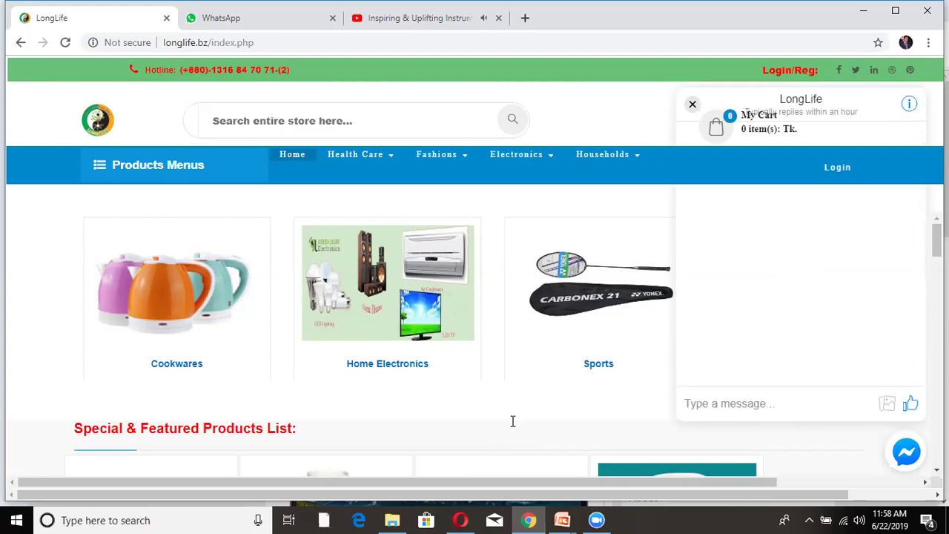
scroll(744, 401, "down", 10)
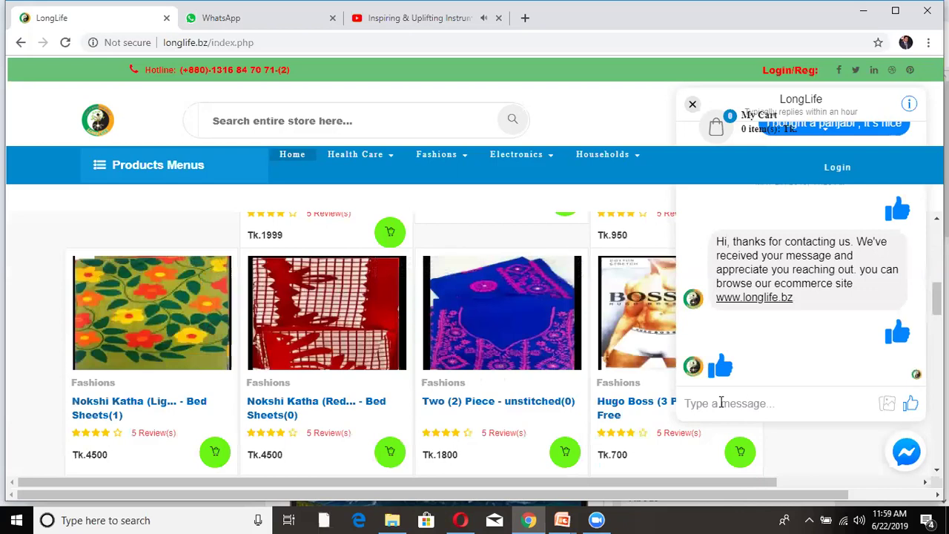
scroll(712, 404, "up", 8)
left_click(711, 404)
type("hi")
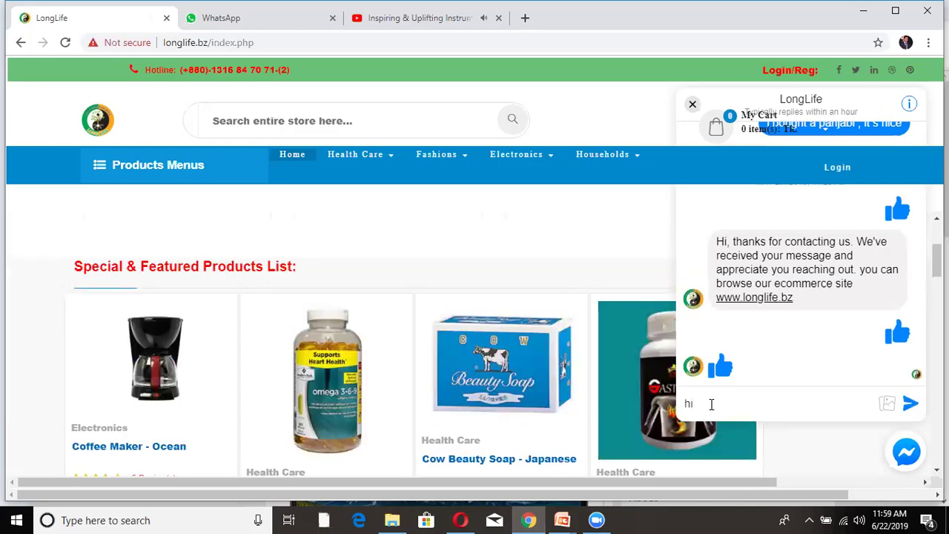
key("Return")
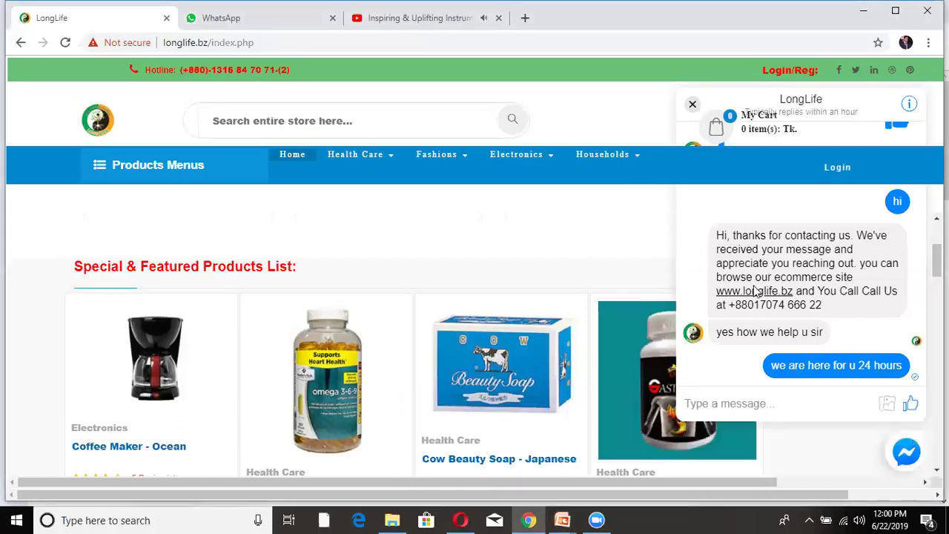
Maximize the browser, close the Messenger chat, and select the hotline number.
scroll(734, 348, "down", 1)
scroll(727, 334, "up", 3)
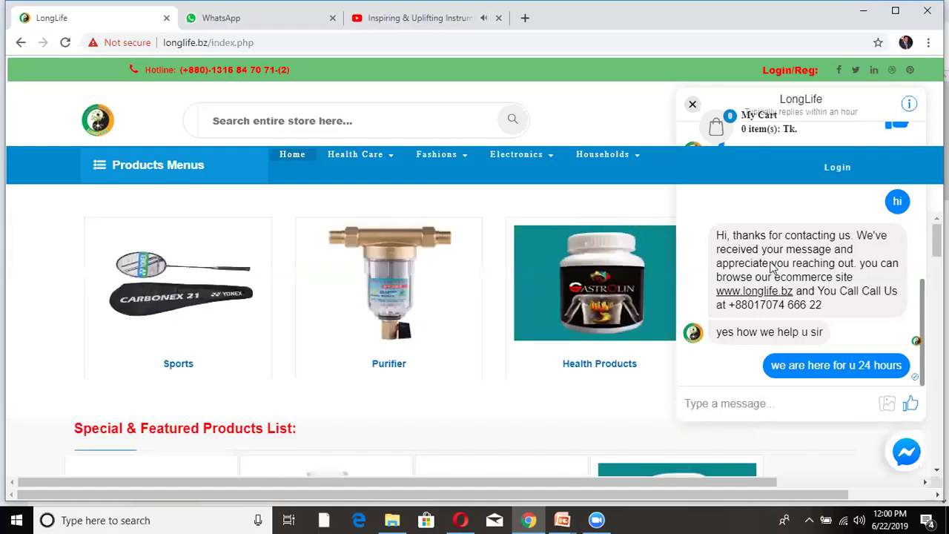
scroll(771, 267, "up", 5)
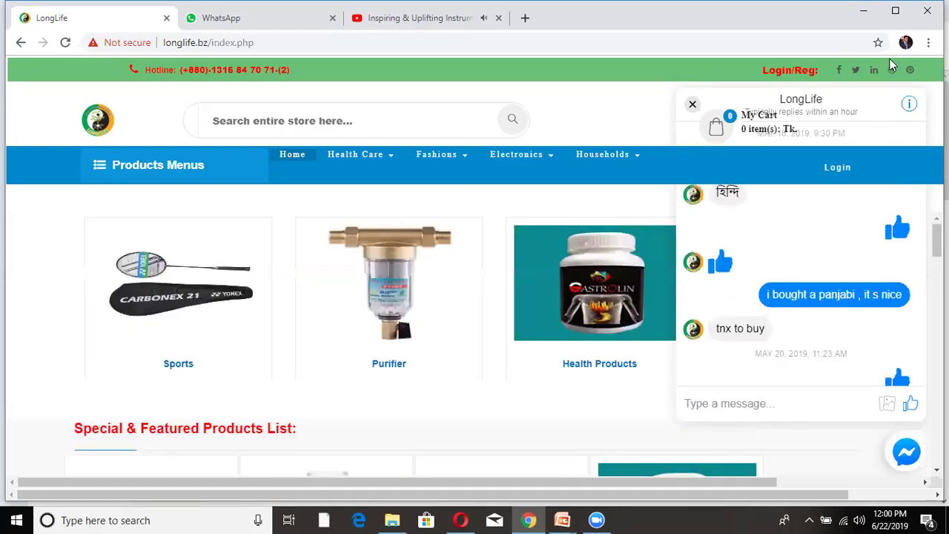
key("super+Up")
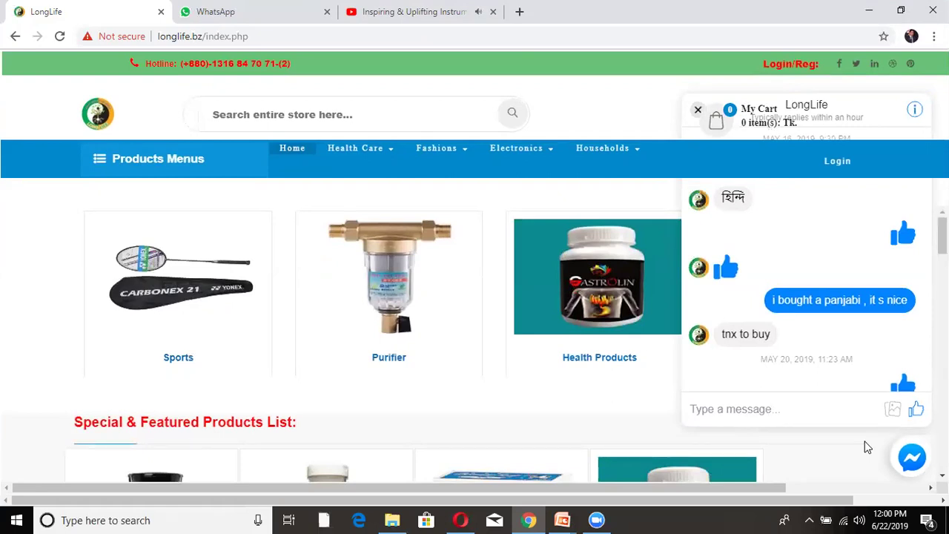
left_click(910, 455)
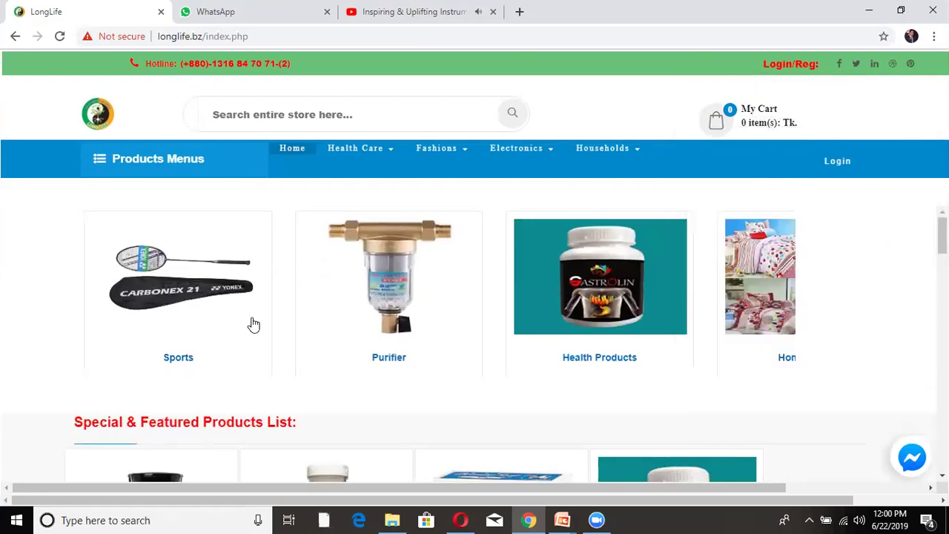
left_click_drag(290, 63, 184, 63)
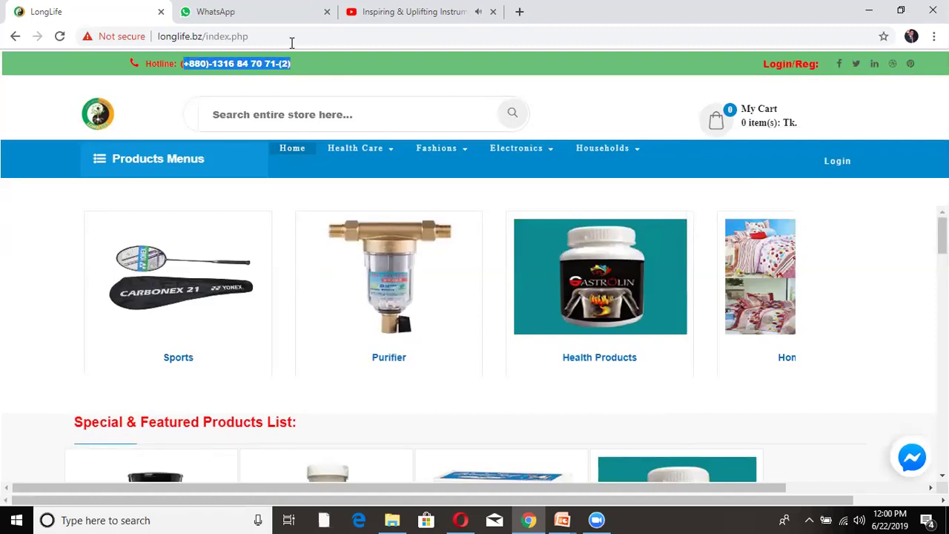
left_click(276, 63)
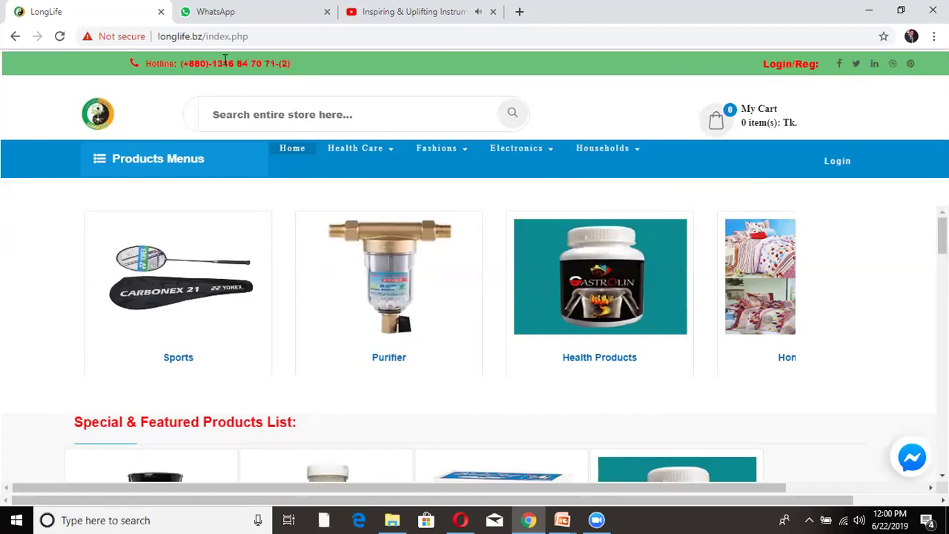
left_click_drag(188, 59, 272, 64)
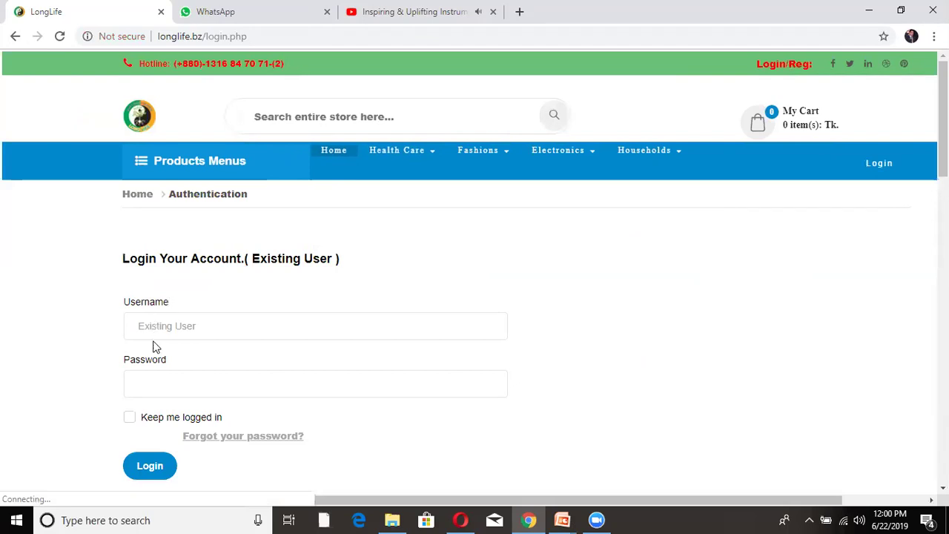
Fill the username from the saved suggestion, changing its last digit to 1.
left_click(155, 336)
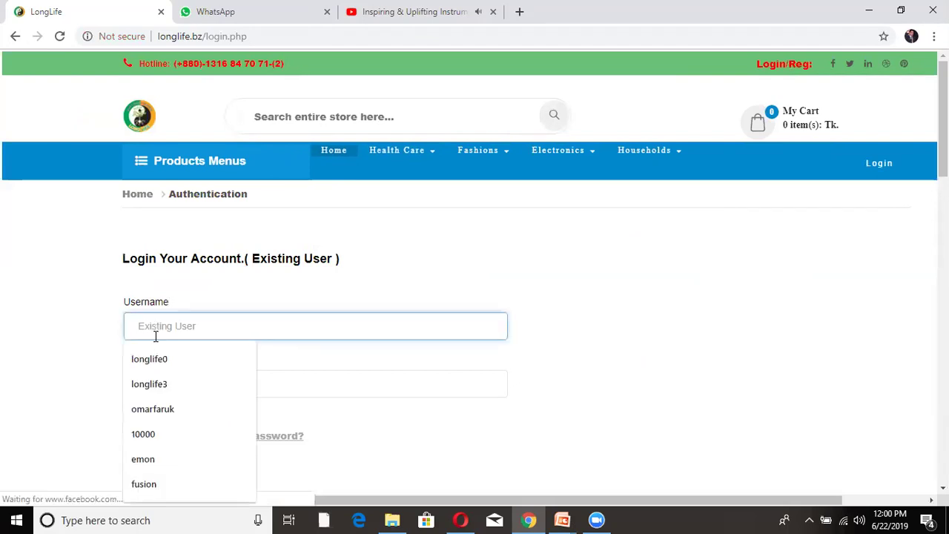
left_click(158, 379)
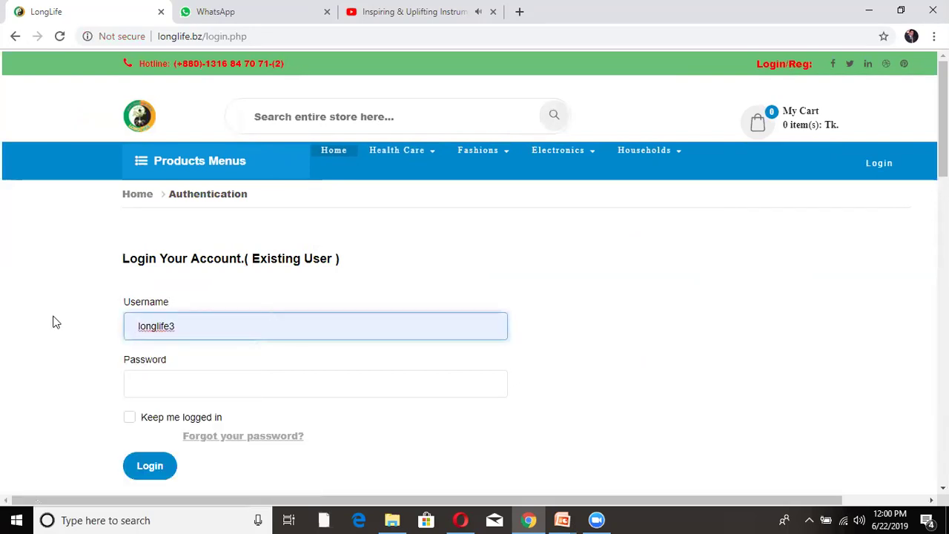
key("BackSpace")
type("1")
left_click(147, 388)
Enter the account password to sign in, then expand the Profile and Product menu sections.
left_click(147, 388)
type("•••••")
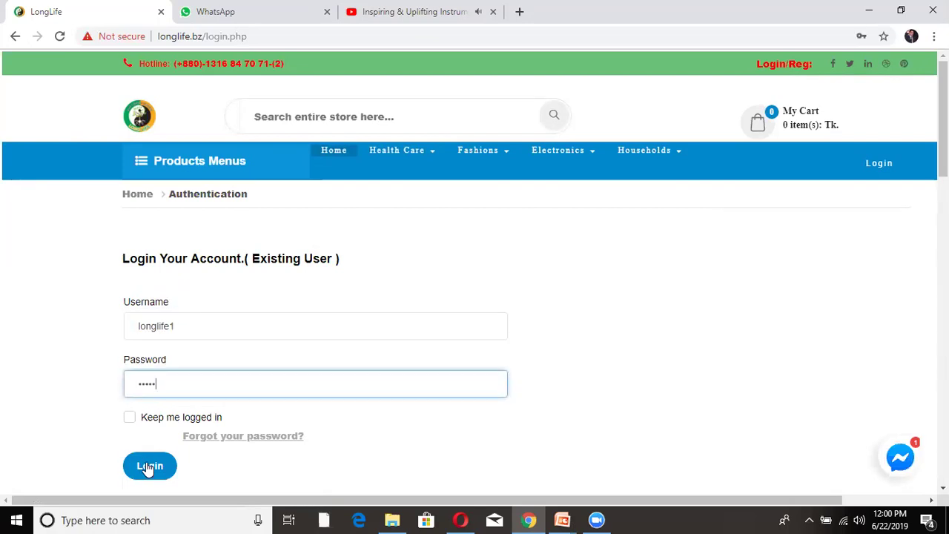
type("•")
key("Return")
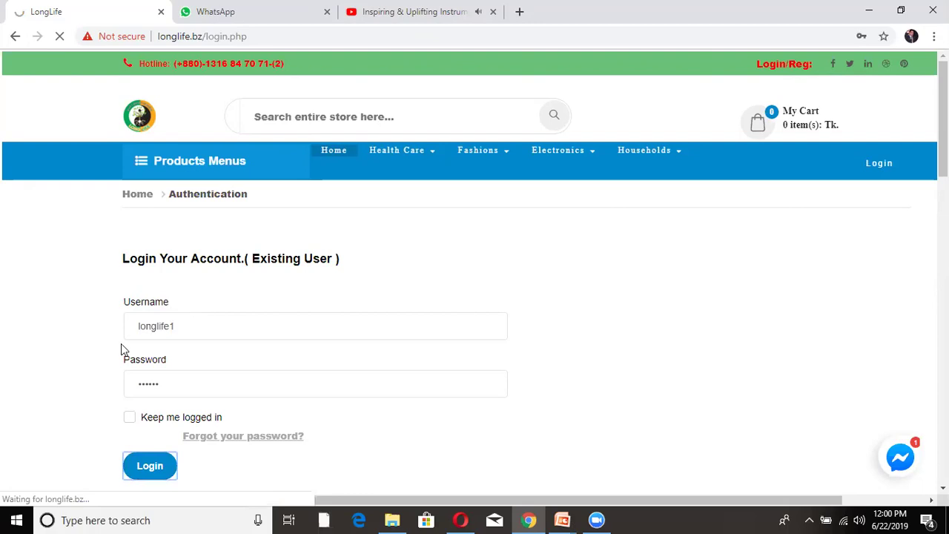
left_click(77, 141)
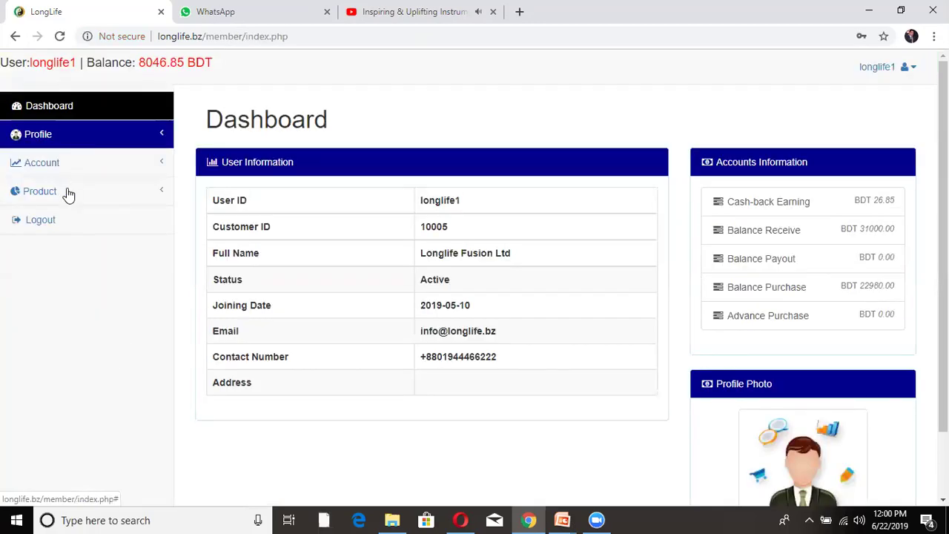
left_click(67, 194)
Fill the withdrawal form with the wallet number and account PIN and submit it.
left_click(72, 215)
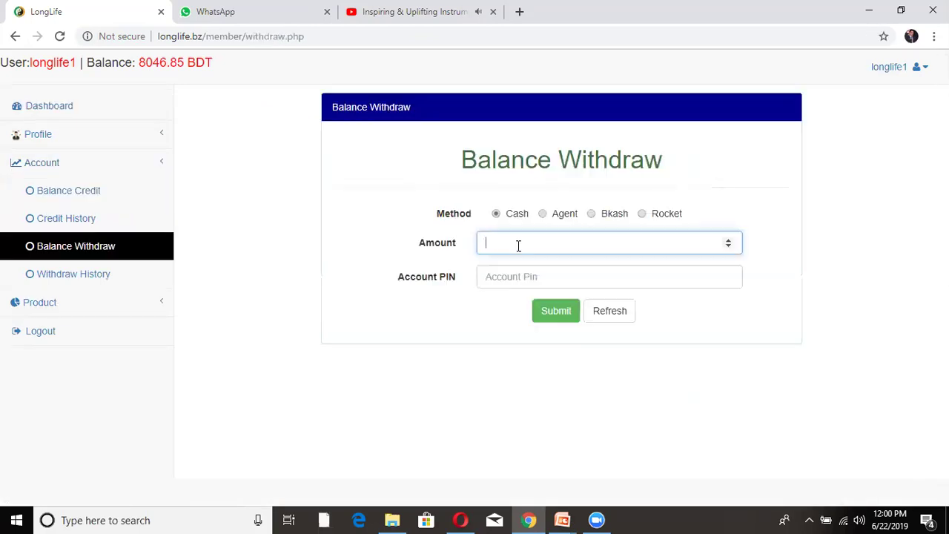
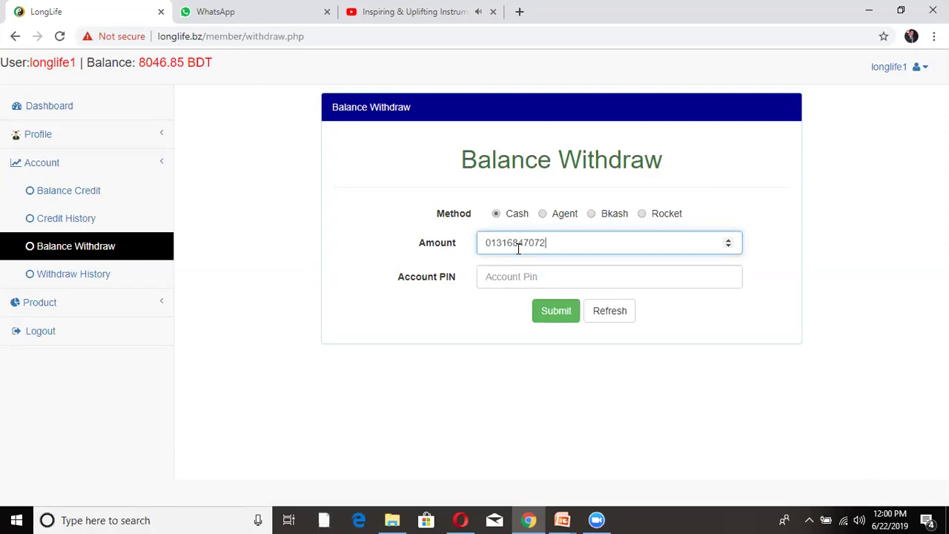
left_click(518, 271)
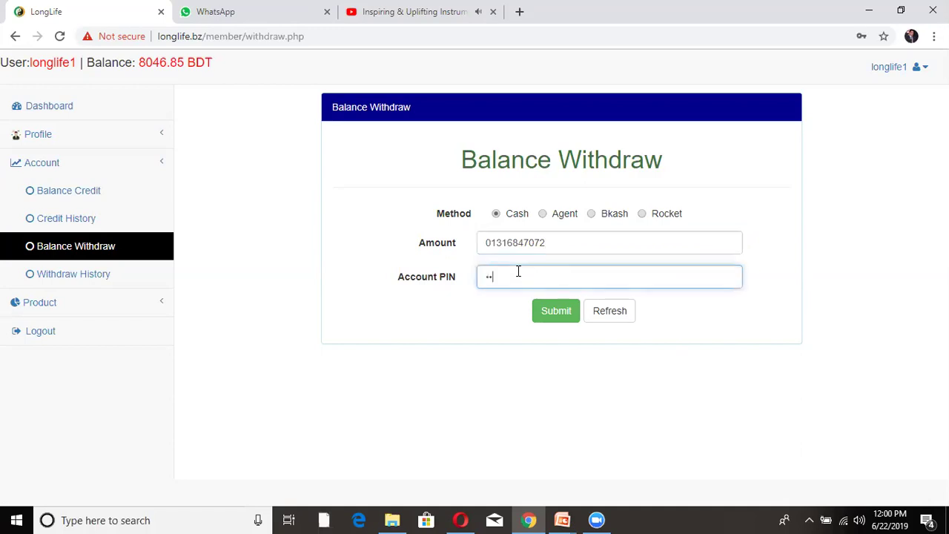
left_click(538, 313)
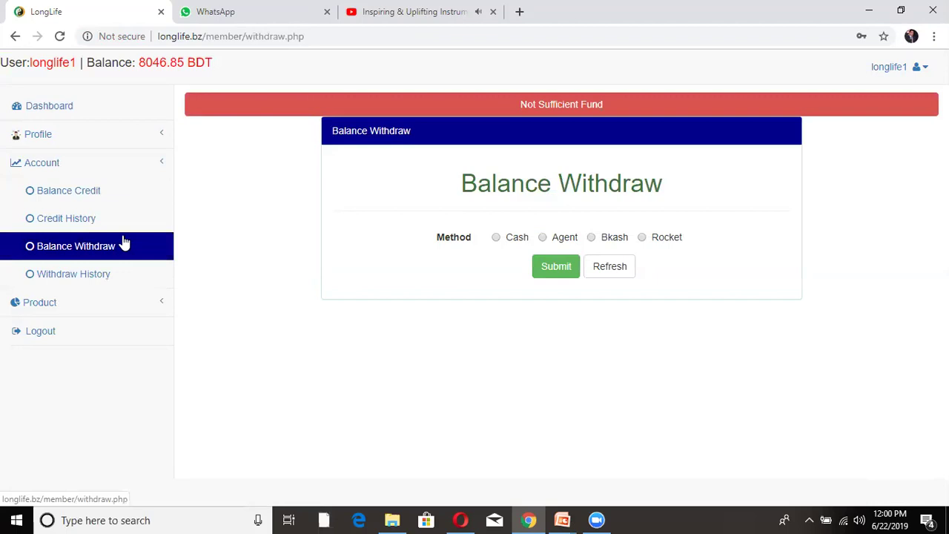
Withdraw 1000 BDT by Cash with the account PIN, dropping the balance from 8046.85.
left_click(496, 236)
left_click(515, 275)
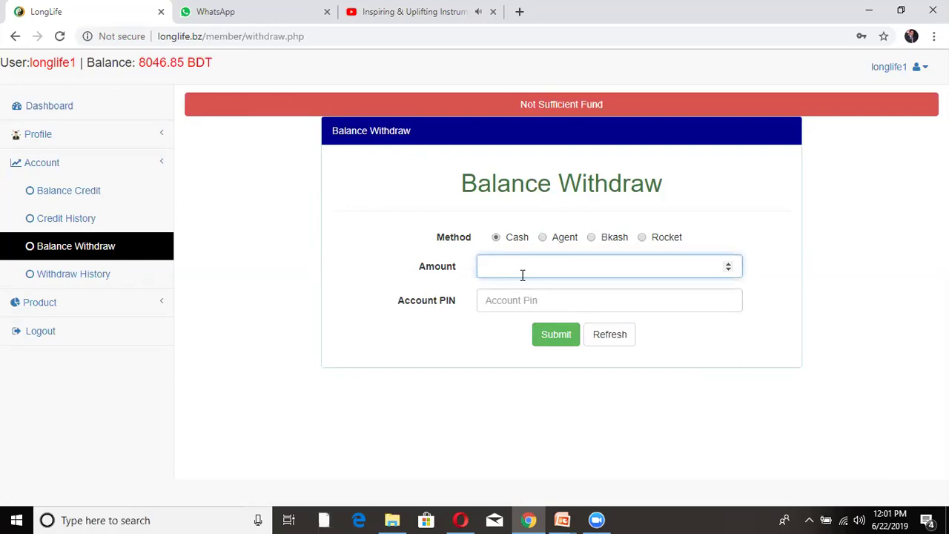
type("1000")
double_click(156, 68)
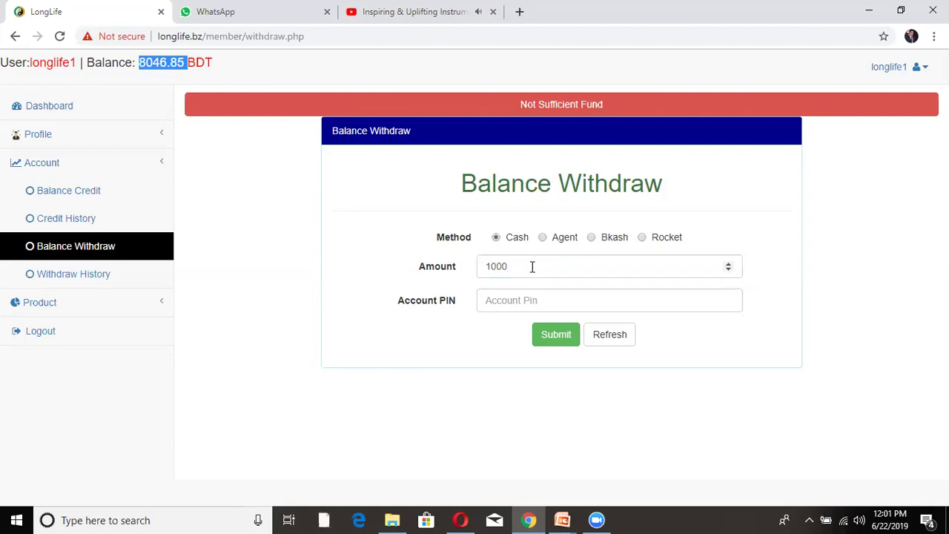
left_click(510, 299)
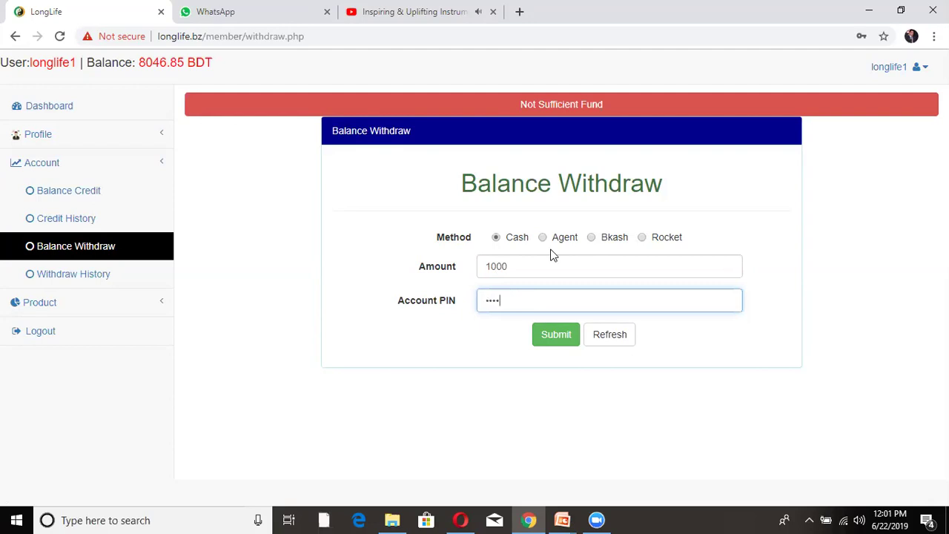
left_click(559, 244)
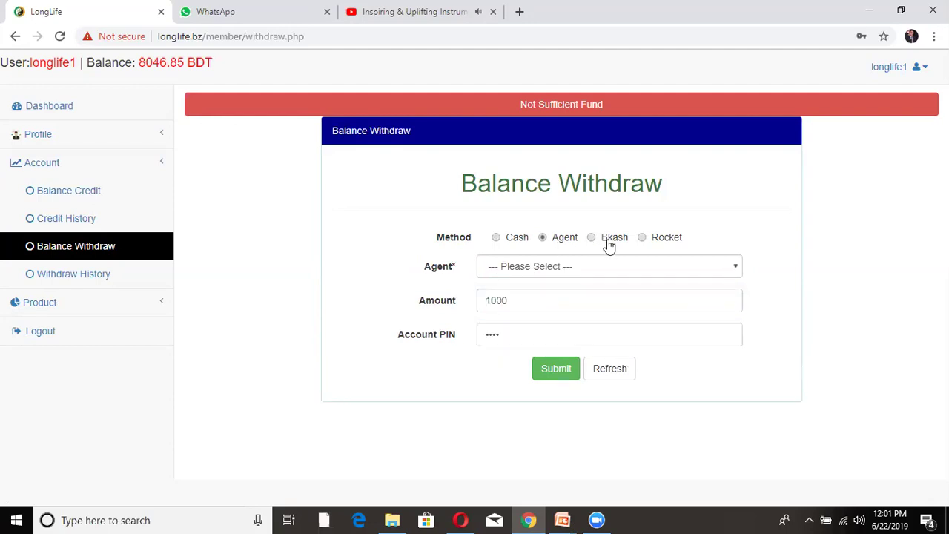
left_click(648, 244)
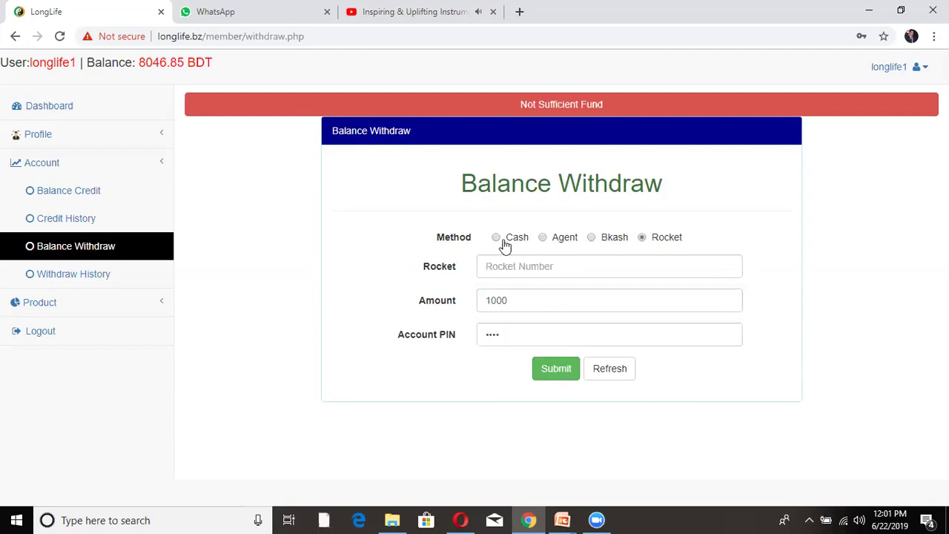
left_click(642, 241)
left_click(642, 240)
left_click(501, 237)
left_click(565, 337)
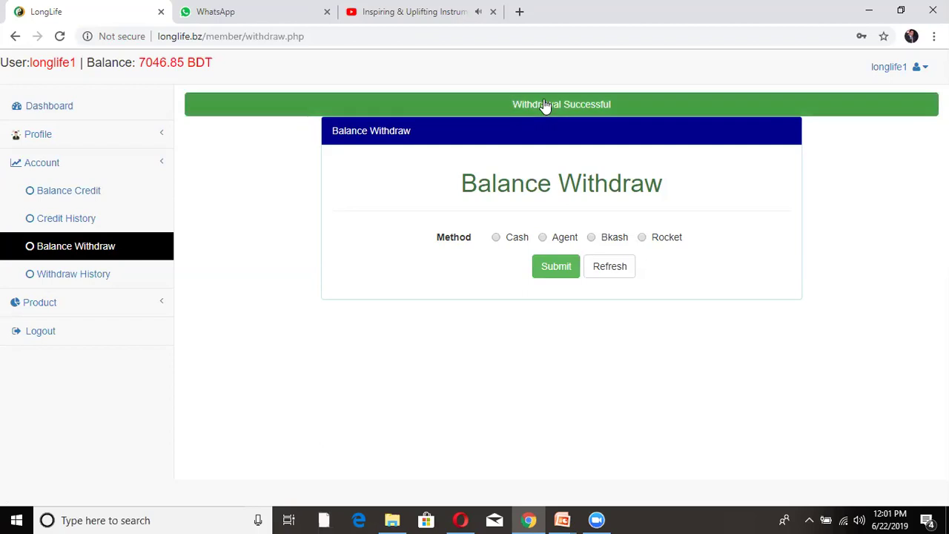
Request a 500 BDT Rocket withdrawal using the wallet number and account PIN.
left_click(667, 244)
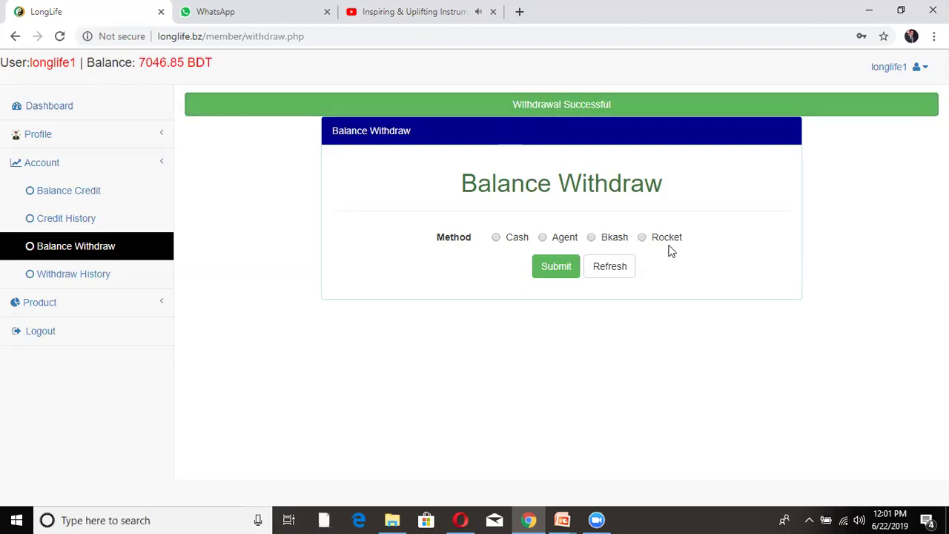
left_click(545, 270)
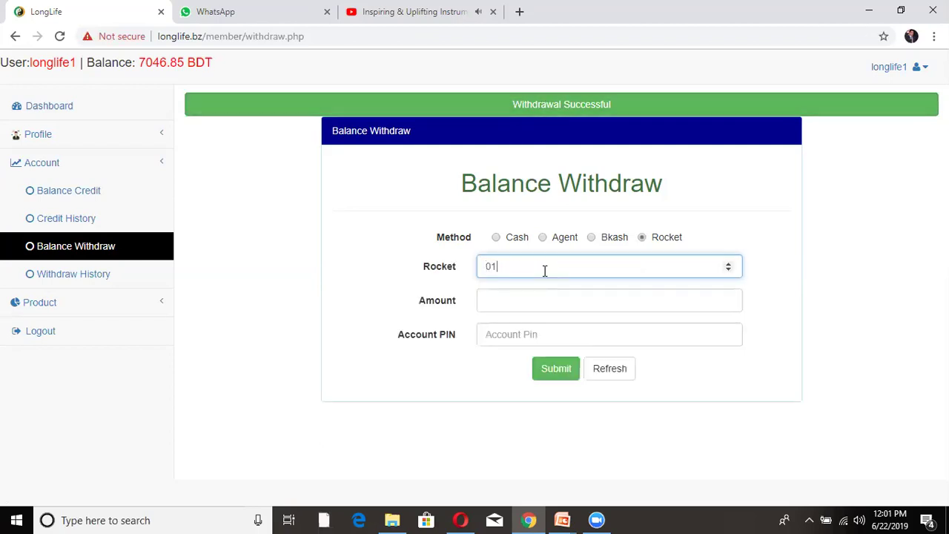
left_click(543, 298)
type("1")
key("BackSpace")
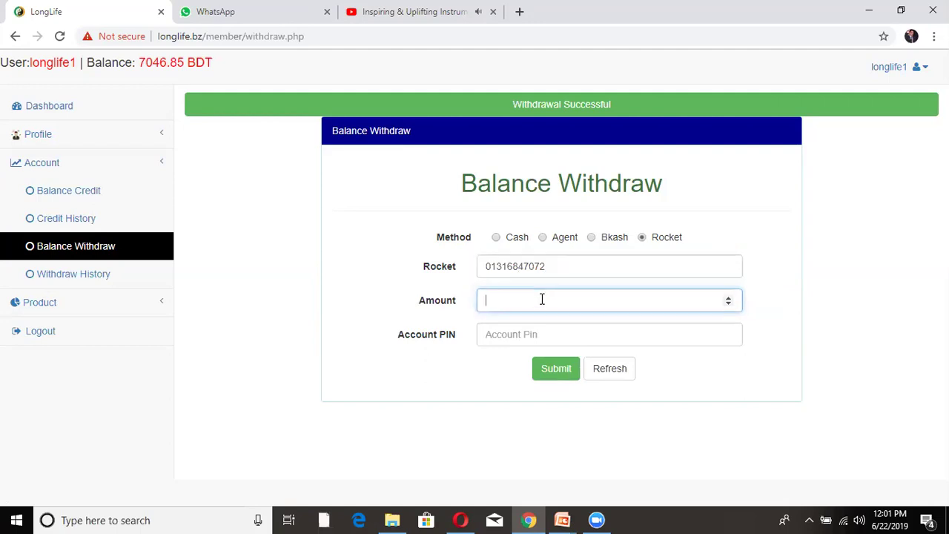
type("500")
left_click(515, 337)
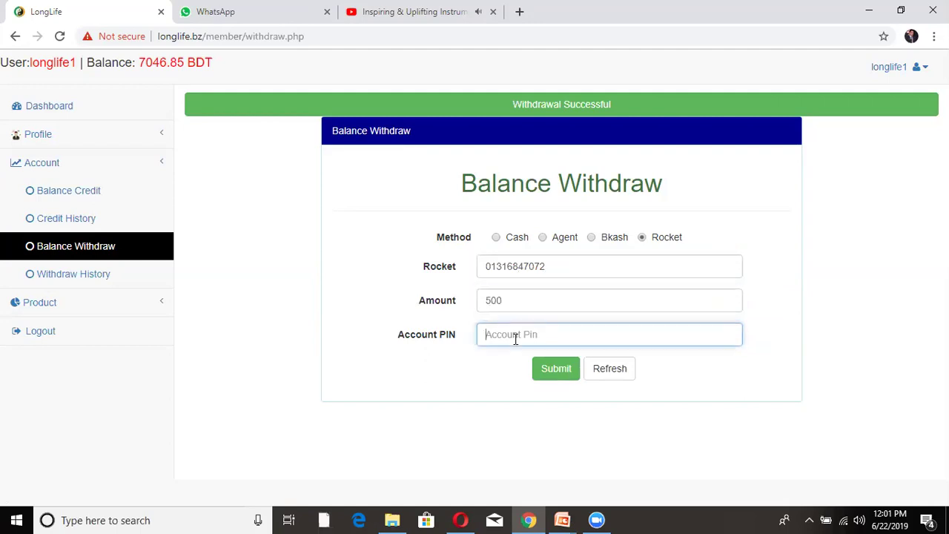
left_click(217, 135)
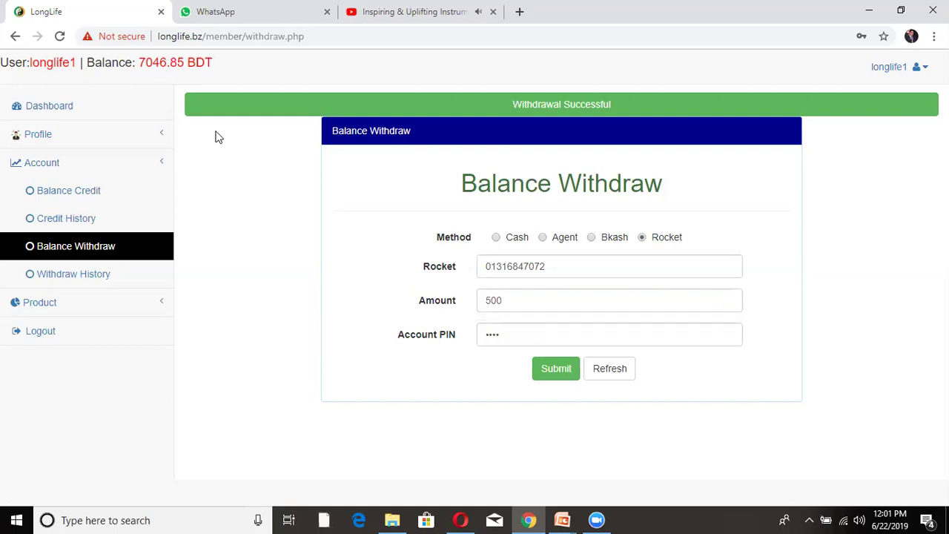
left_click(556, 374)
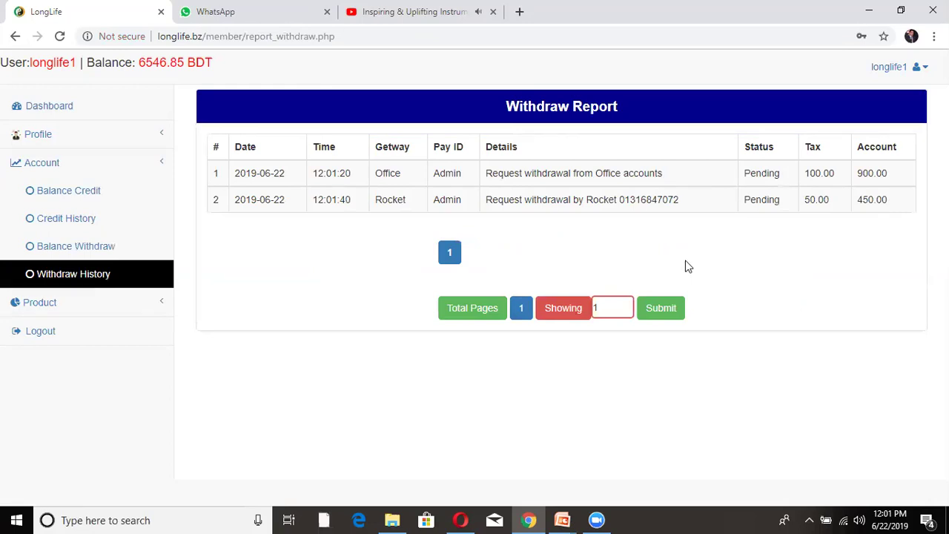
Refresh Withdraw History so both Pending requests show Paid, then open Balance Credit.
double_click(762, 178)
double_click(808, 199)
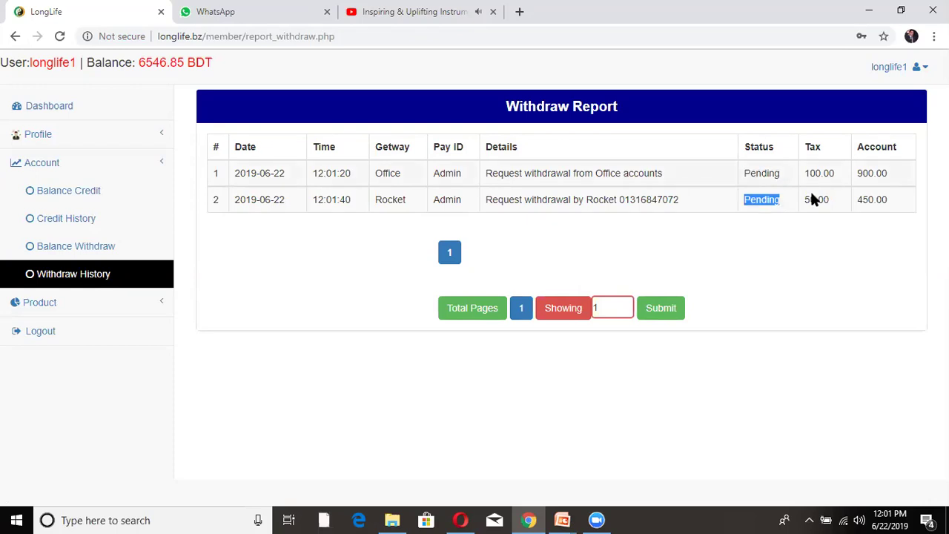
left_click(812, 198)
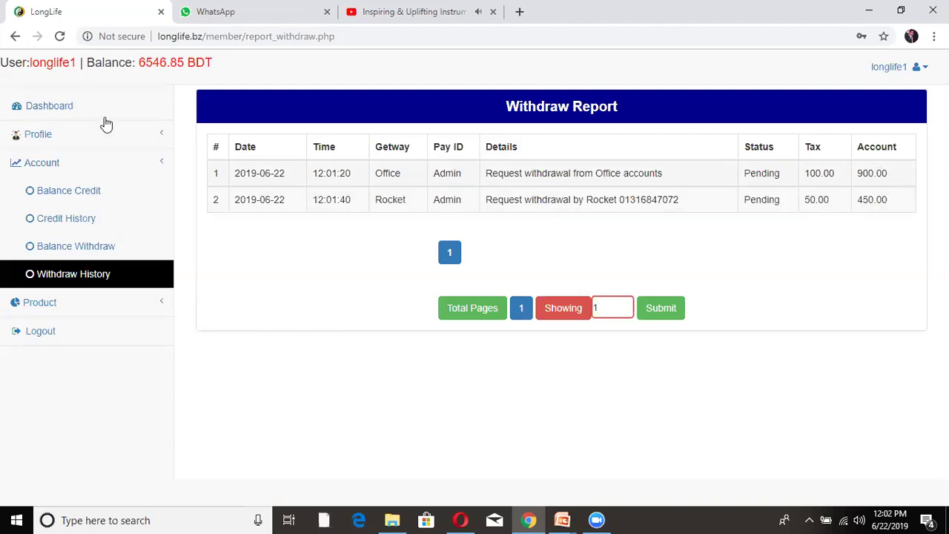
left_click(77, 275)
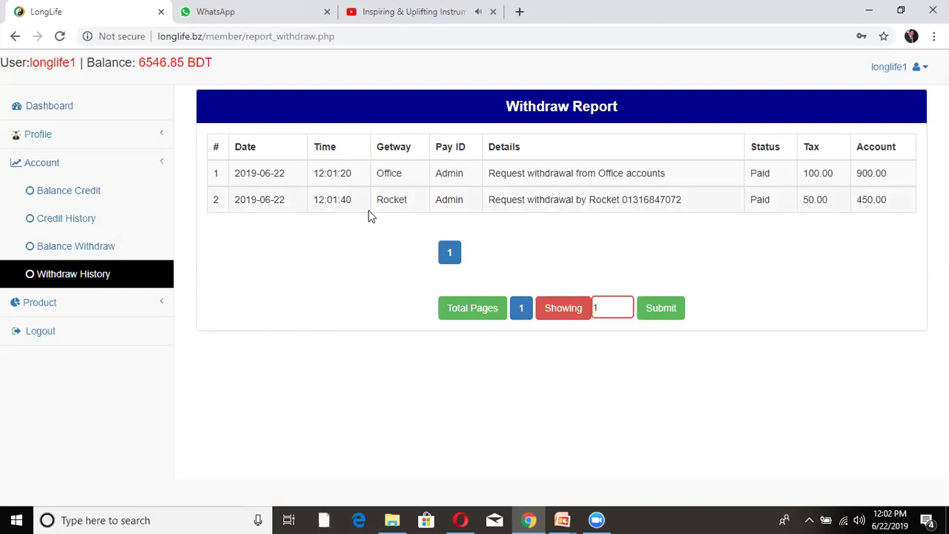
left_click(71, 218)
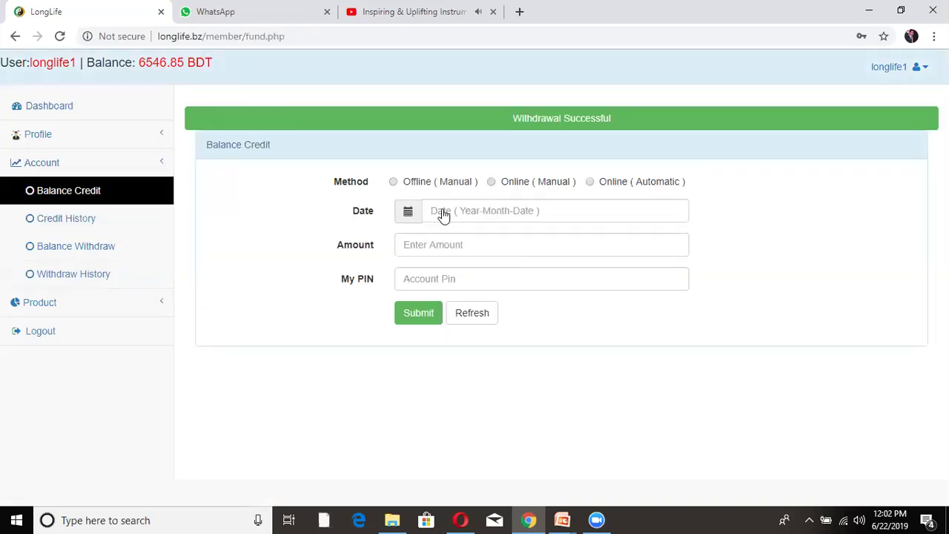
Submit a 500 BDT Offline (Manual) outlet credit dated 2019-06-22 with the account PIN.
left_click(393, 181)
left_click(439, 210)
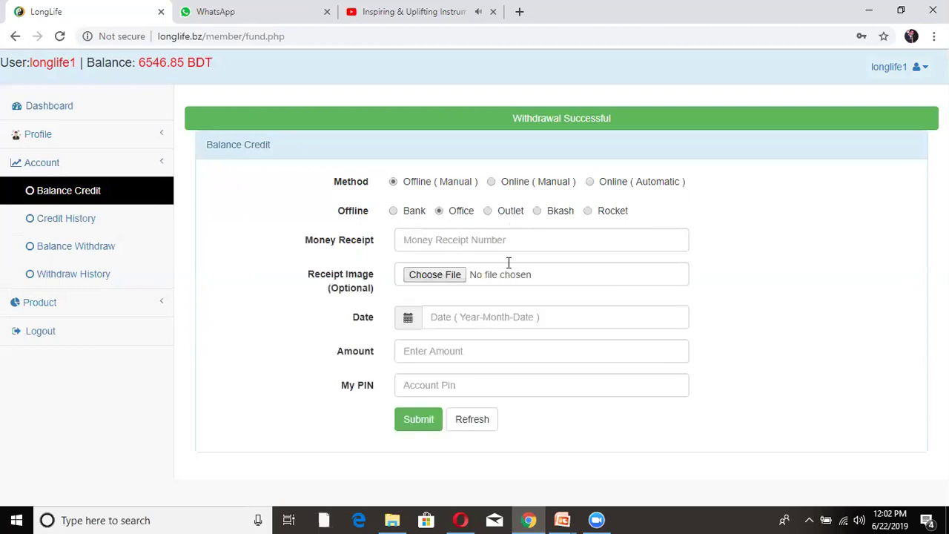
left_click(487, 210)
left_click(500, 240)
left_click(475, 271)
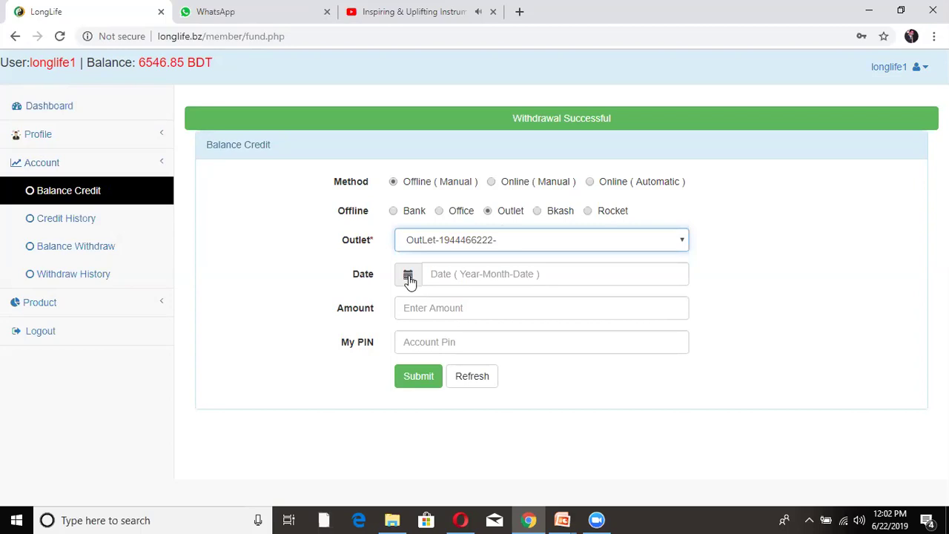
key("Tab")
key("Return")
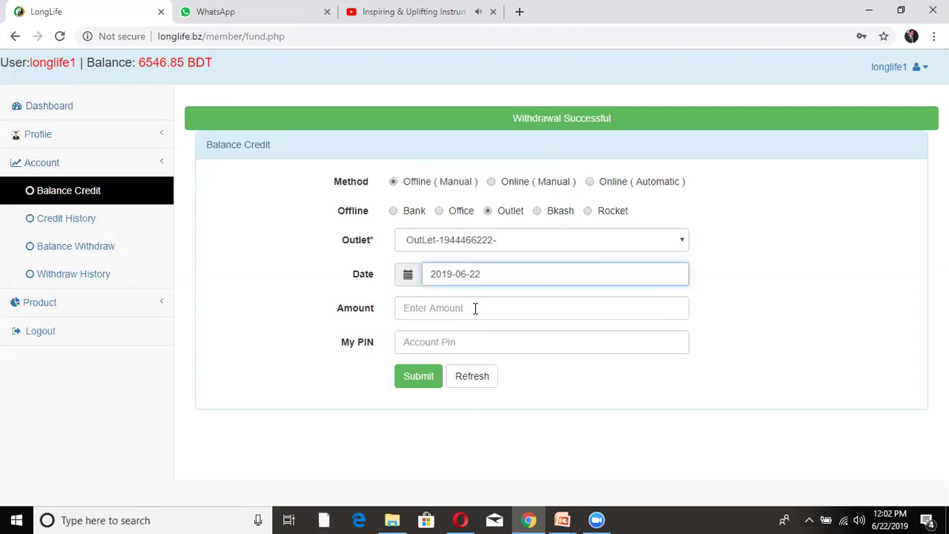
left_click(476, 305)
type("50")
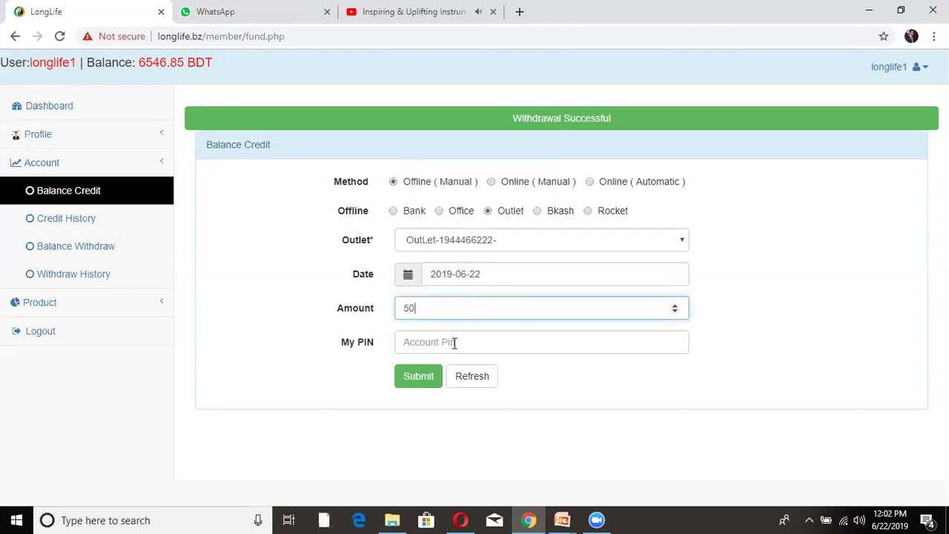
type("0")
left_click(452, 343)
left_click(418, 375)
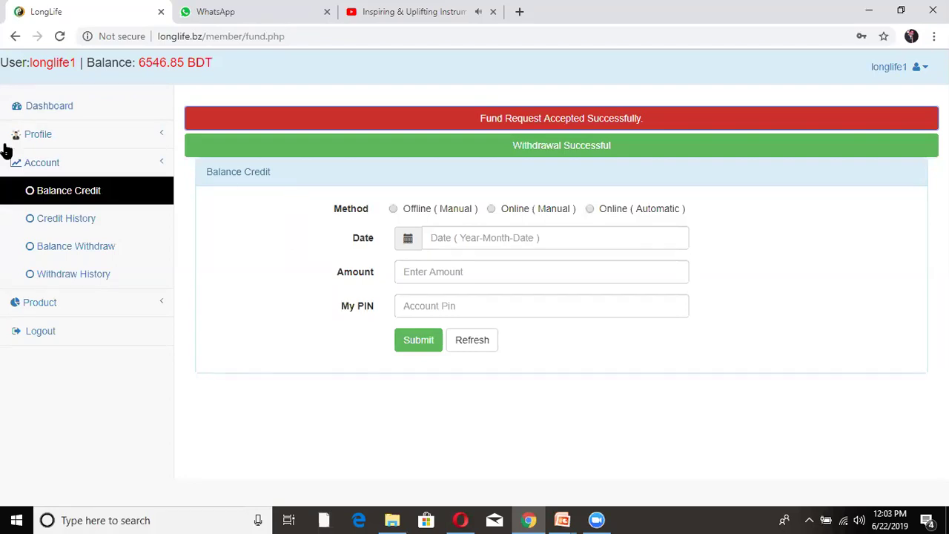
Return to the Dashboard and check the balance rose from 6546.85 to 7046.85 BDT.
left_click_drag(141, 64, 170, 65)
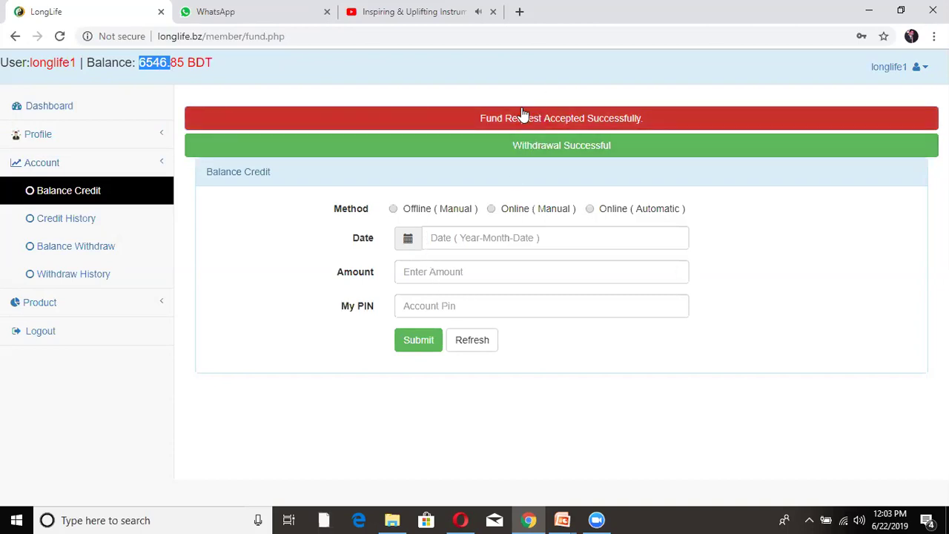
left_click(104, 102)
double_click(149, 63)
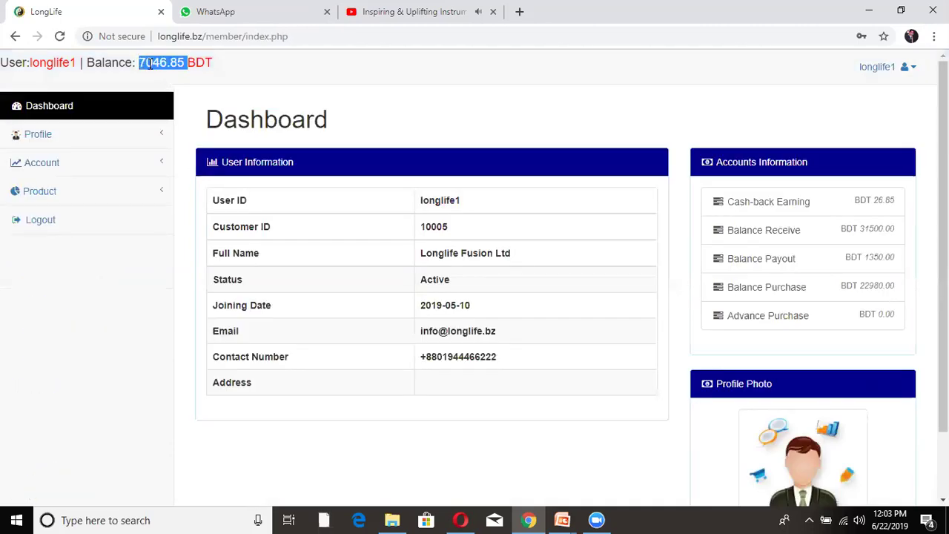
Book the STARTER package from the advance shopping package list.
left_click(55, 195)
left_click(57, 246)
scroll(639, 339, "down", 3)
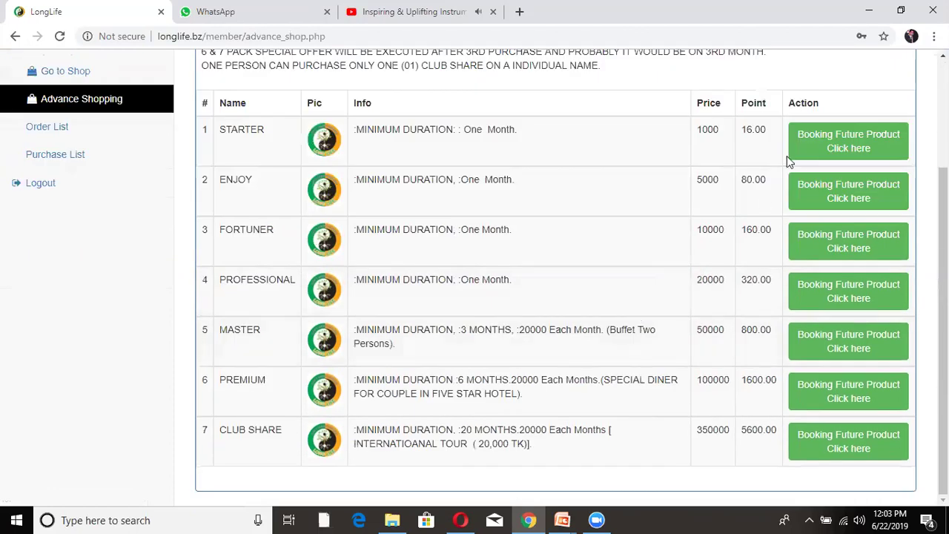
left_click(826, 157)
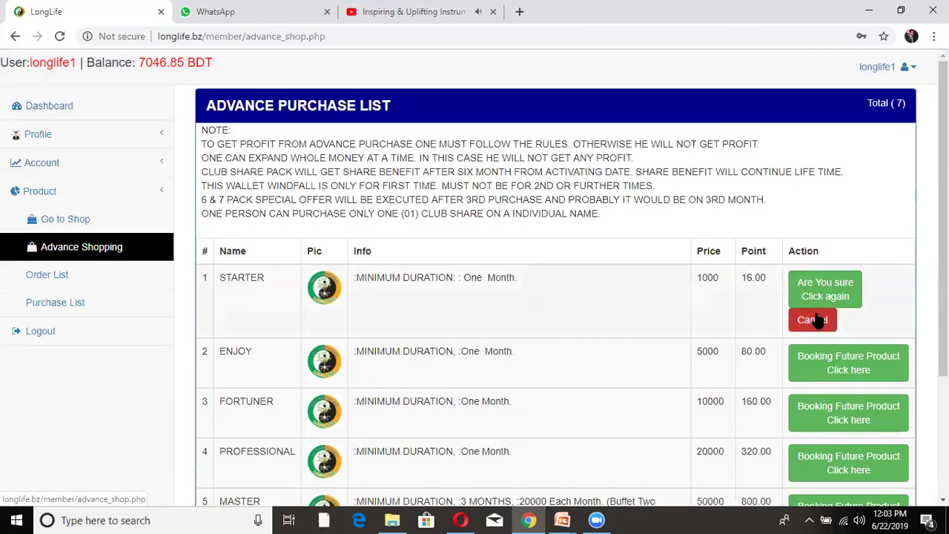
Go to the online shop and browse the Home & living category.
left_click(46, 276)
left_click(108, 220)
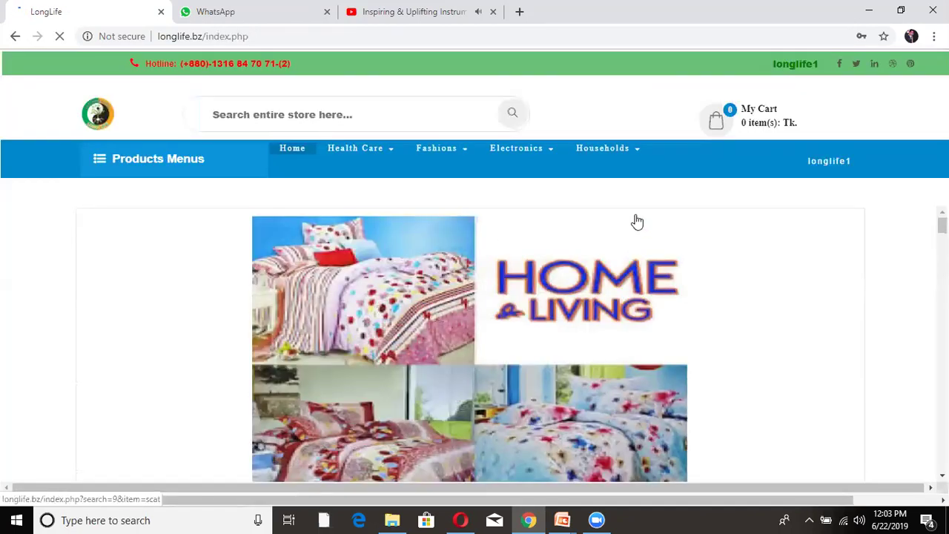
mouse_move(345, 153)
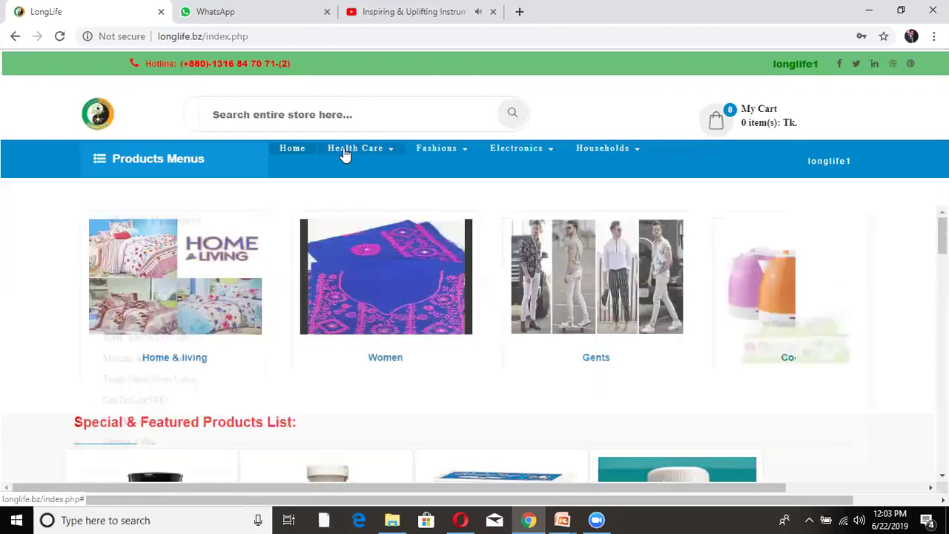
mouse_move(436, 155)
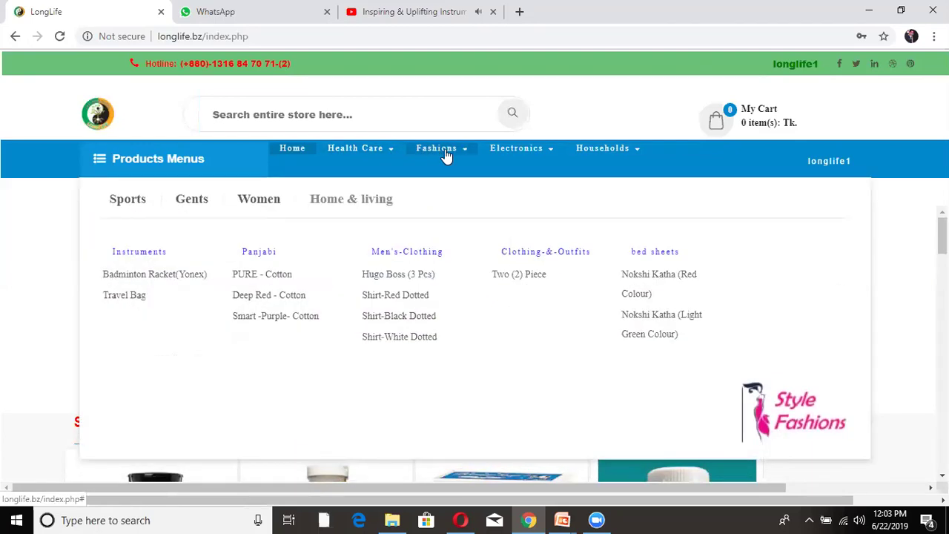
left_click(373, 203)
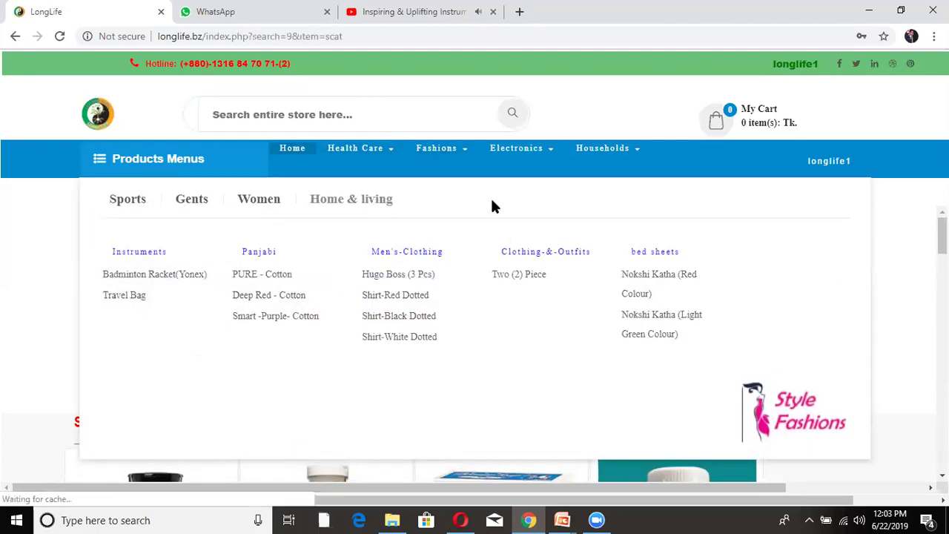
scroll(487, 247, "down", 8)
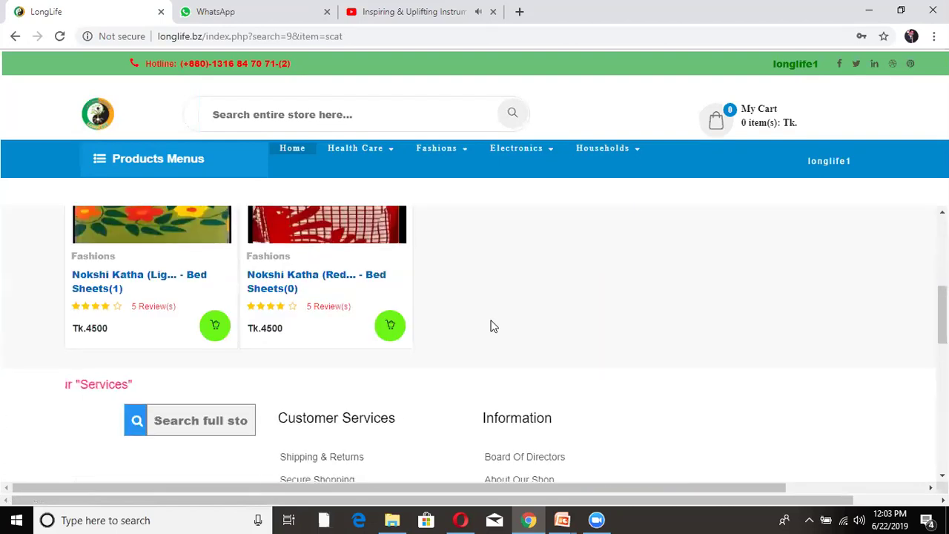
scroll(493, 326, "down", 3)
scroll(447, 321, "up", 10)
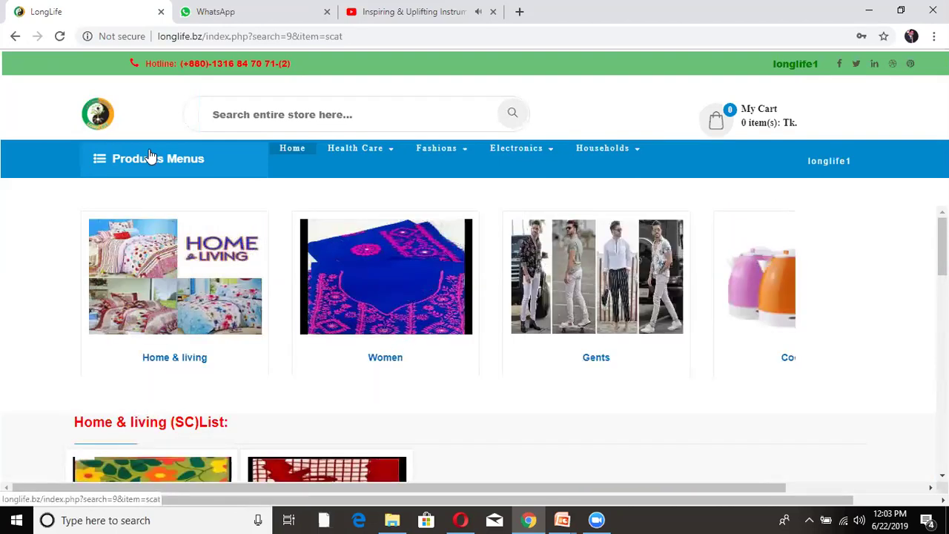
Add the Tk.550 transparent water pot and Water Pot (350ML) to the cart, then check out.
left_click(146, 166)
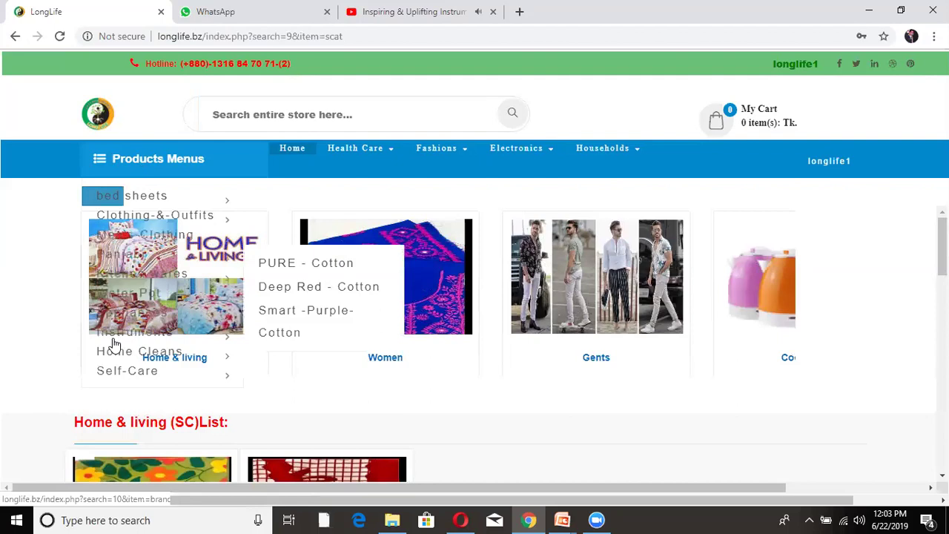
mouse_move(136, 280)
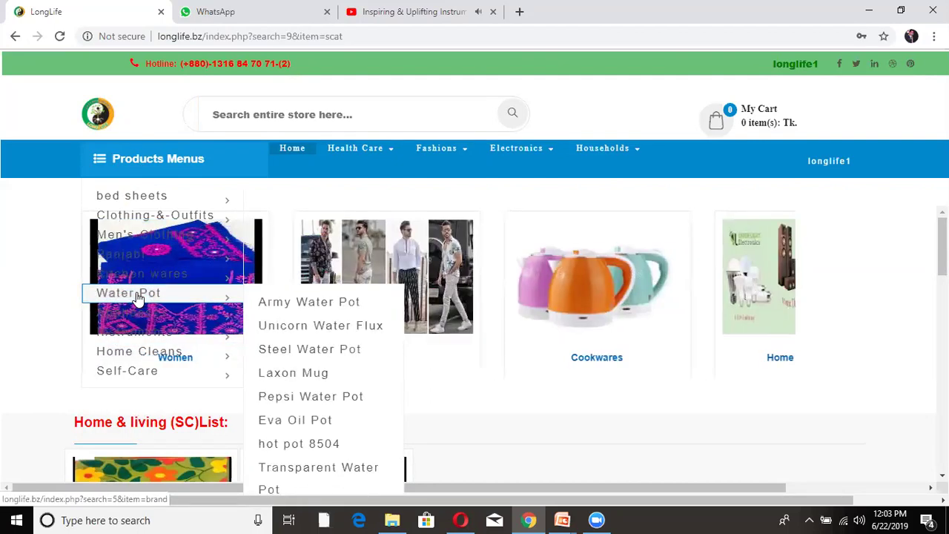
left_click(137, 296)
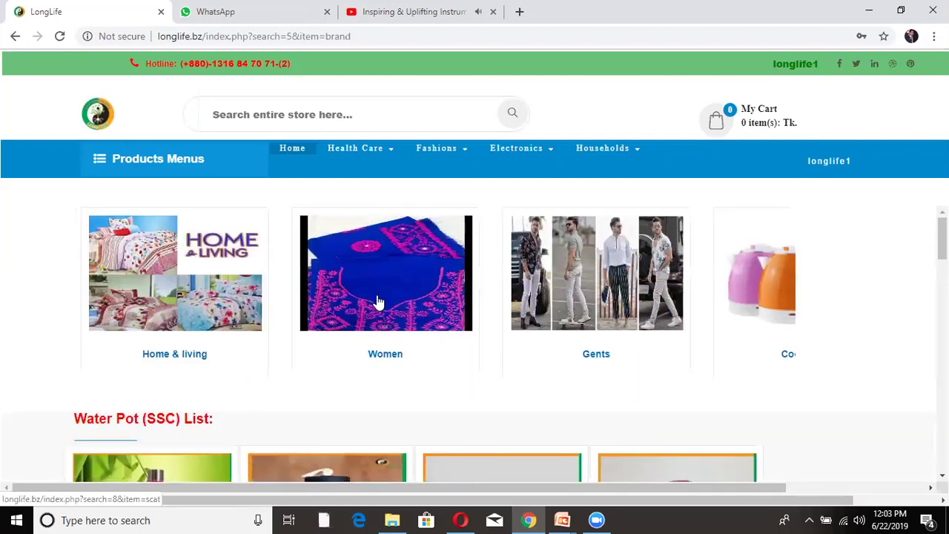
scroll(379, 315, "down", 5)
left_click(389, 328)
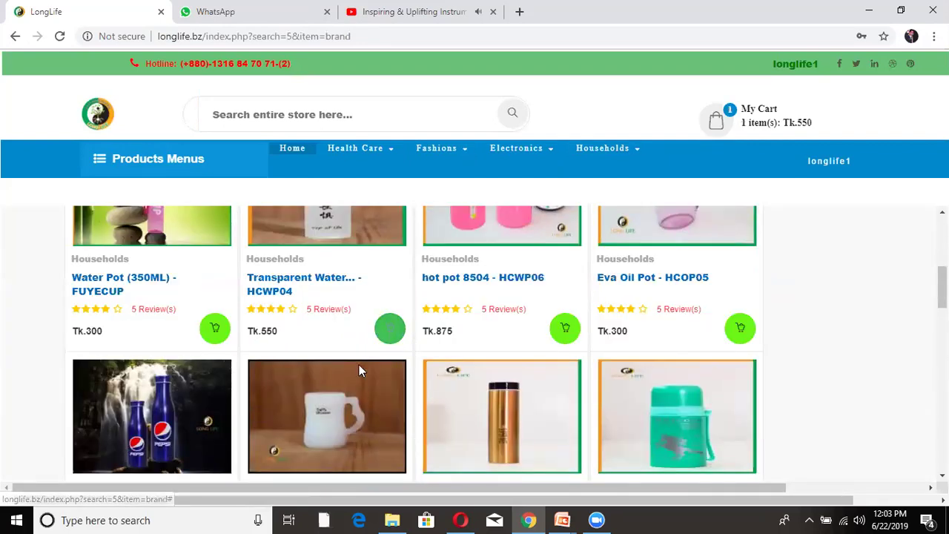
left_click(215, 328)
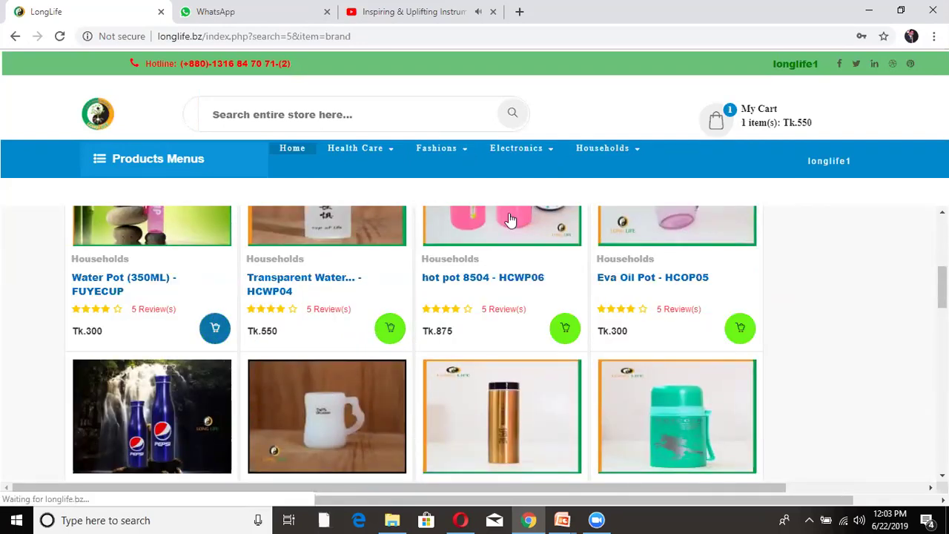
left_click(787, 64)
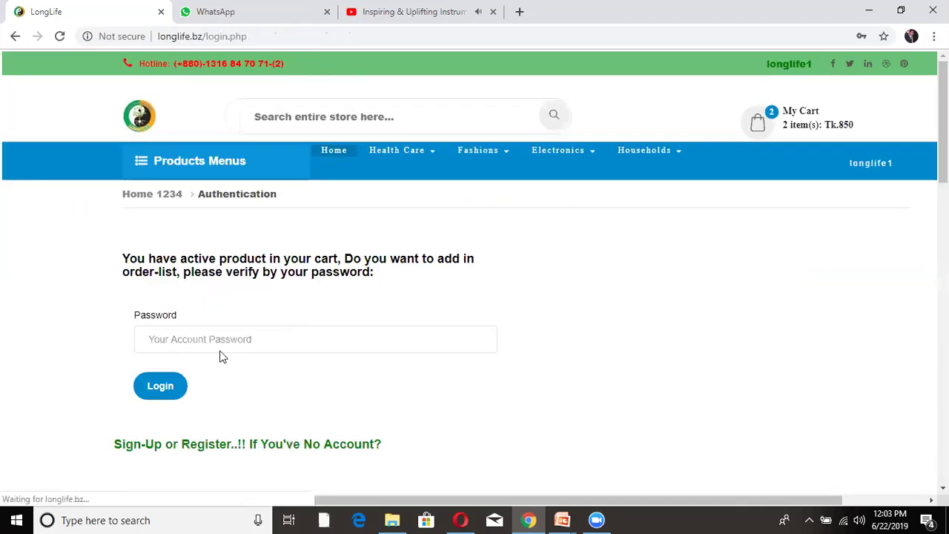
Verify the order with the account password.
left_click(220, 338)
left_click(178, 384)
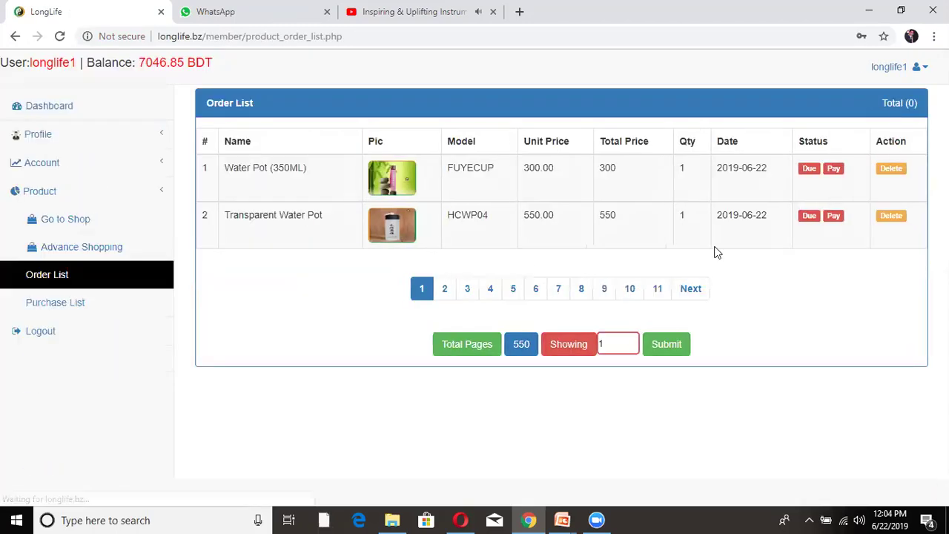
Pay for the Water Pot (350ML) and Transparent Water Pot orders, then open Purchase List.
left_click(833, 169)
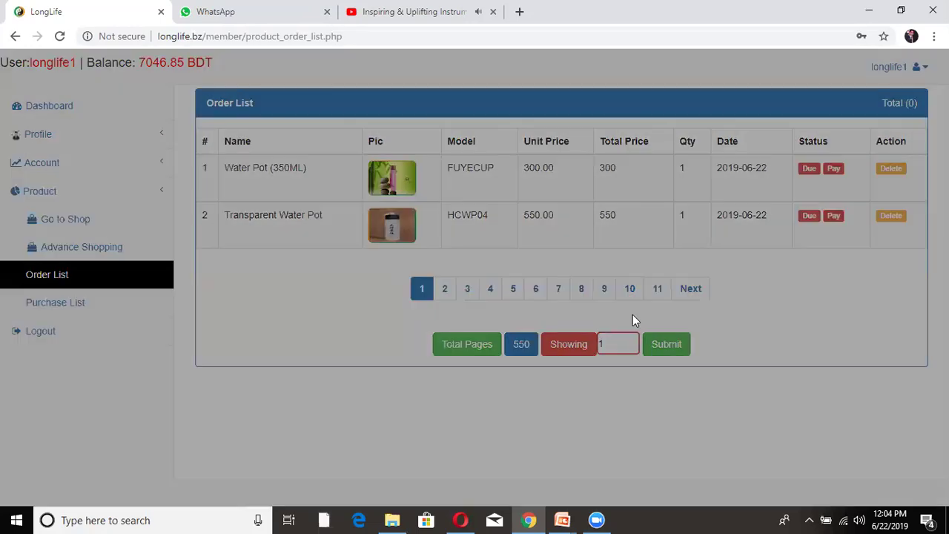
left_click(606, 420)
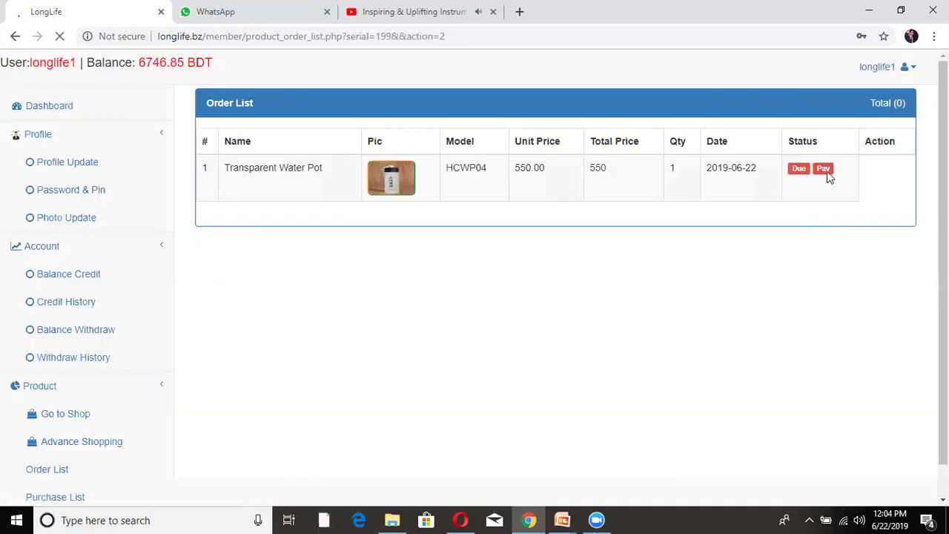
left_click(830, 169)
left_click(604, 421)
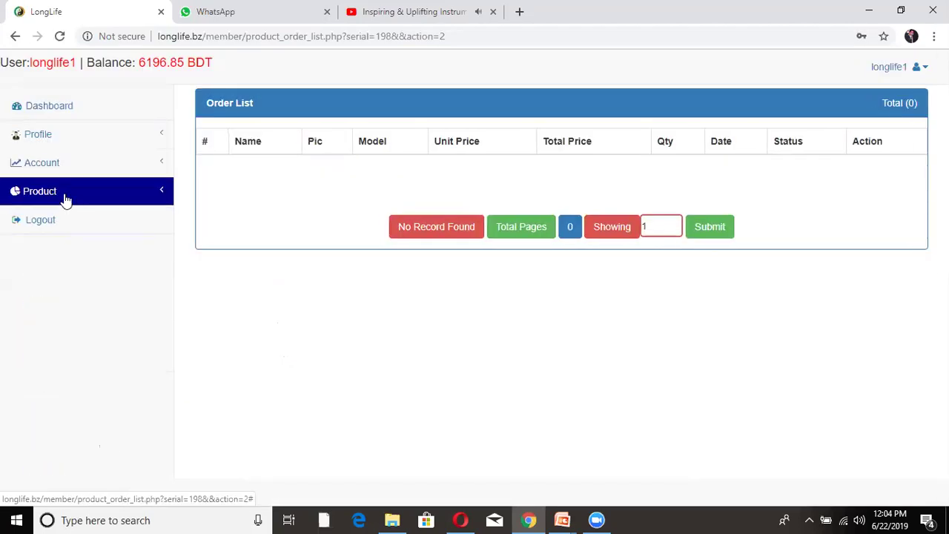
left_click(64, 198)
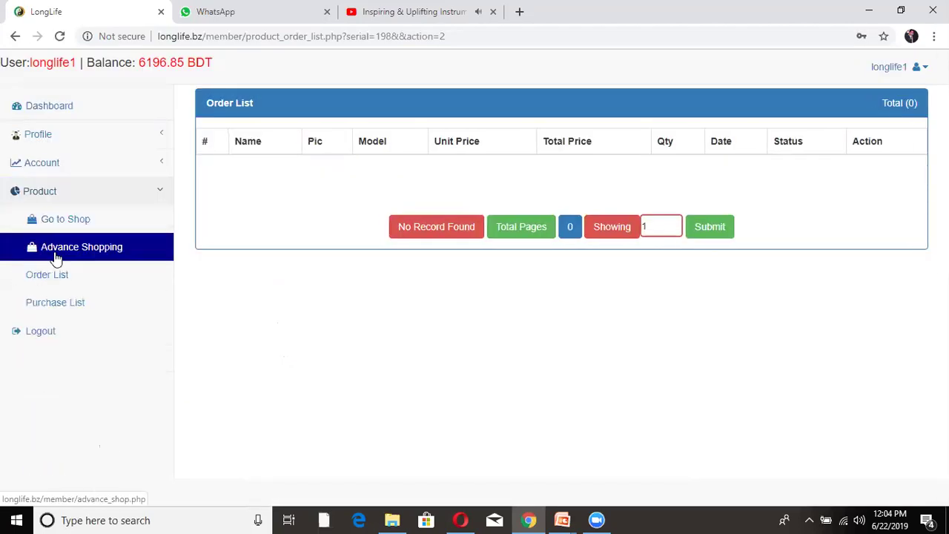
left_click(57, 301)
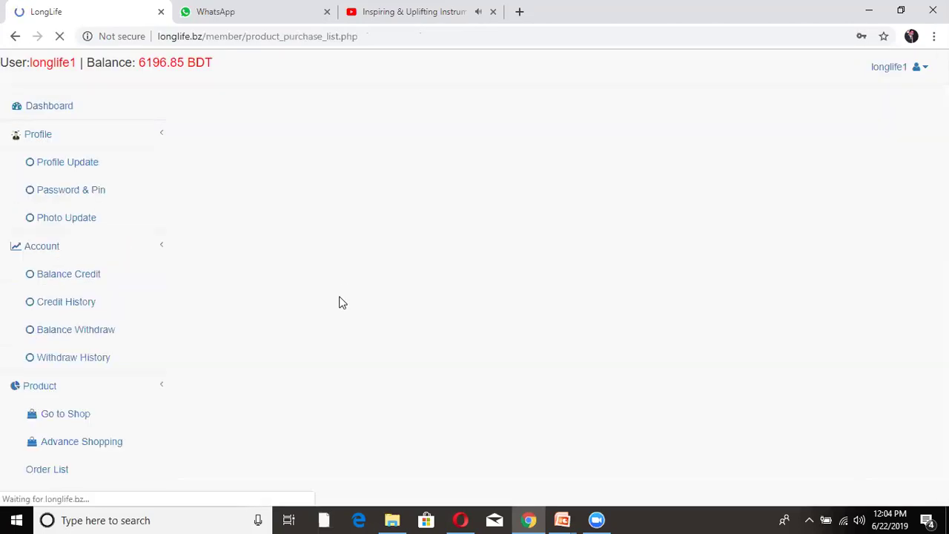
Switch to the agent panel tab in the other browser and close the Facebook tab.
left_click(439, 513)
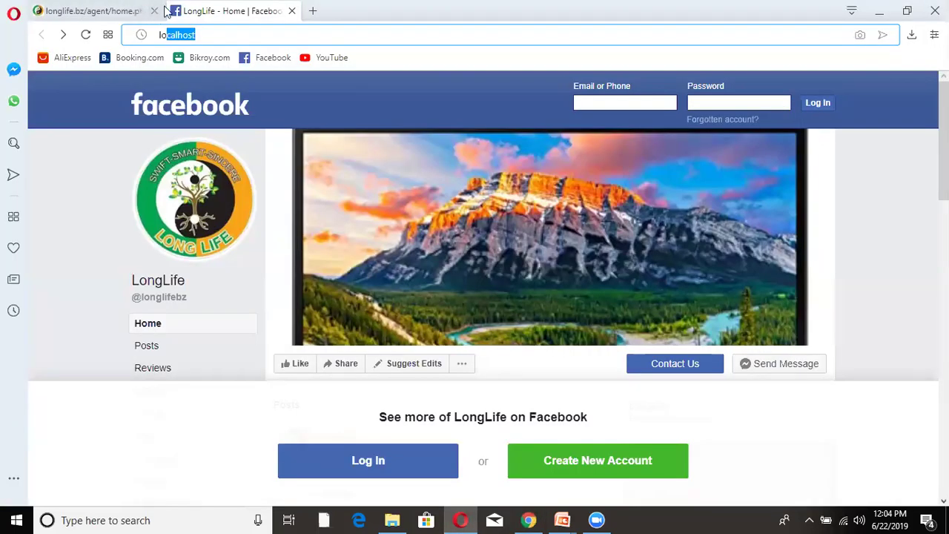
left_click(161, 10)
left_click(291, 10)
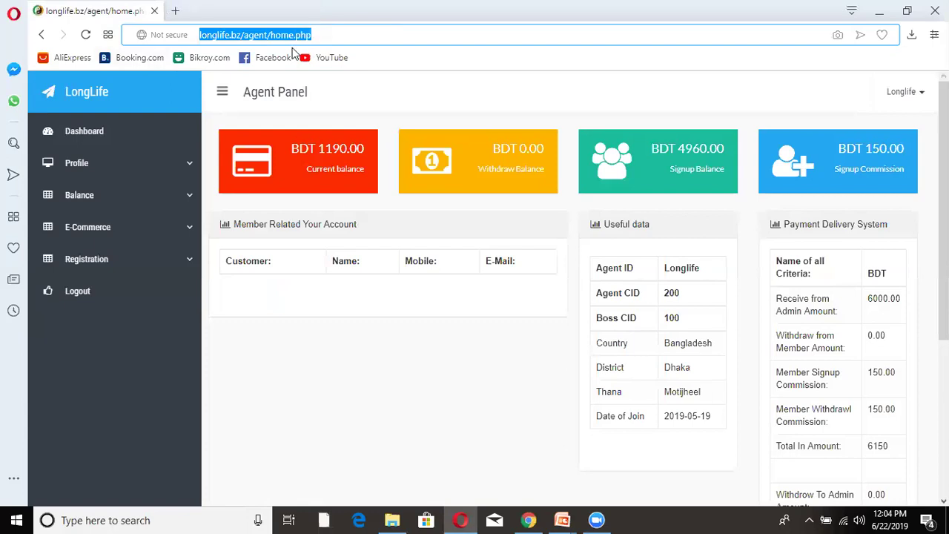
Open the E-Commerce Product Order list showing the paid, undelivered water pots.
double_click(264, 84)
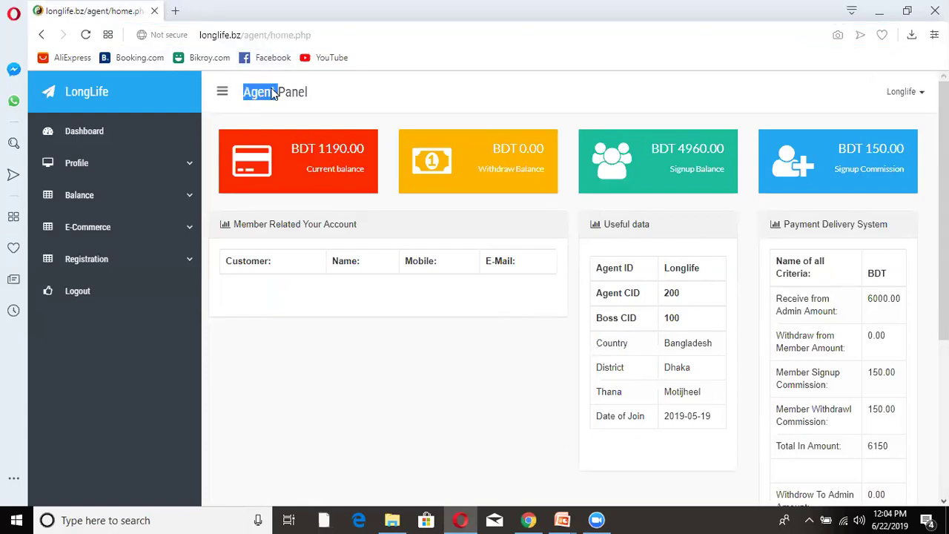
left_click_drag(335, 104, 237, 97)
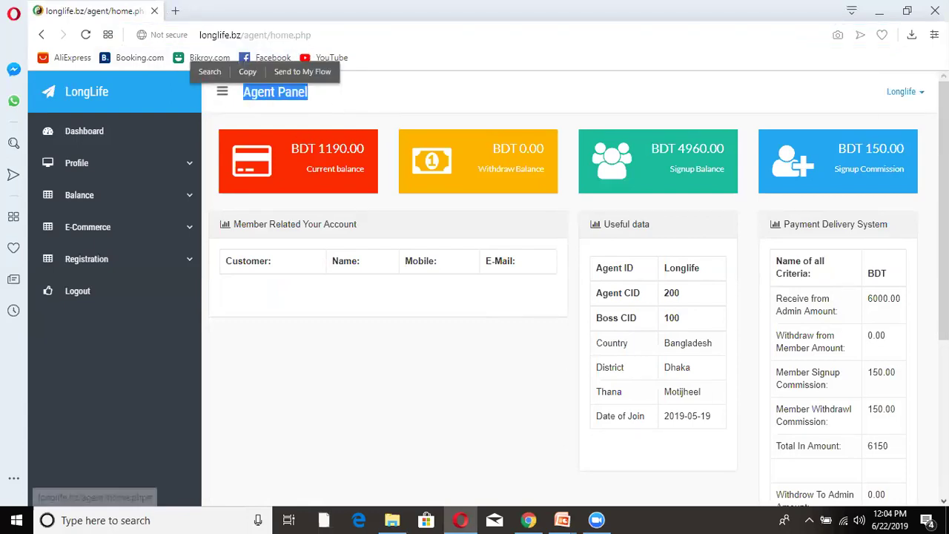
left_click(917, 95)
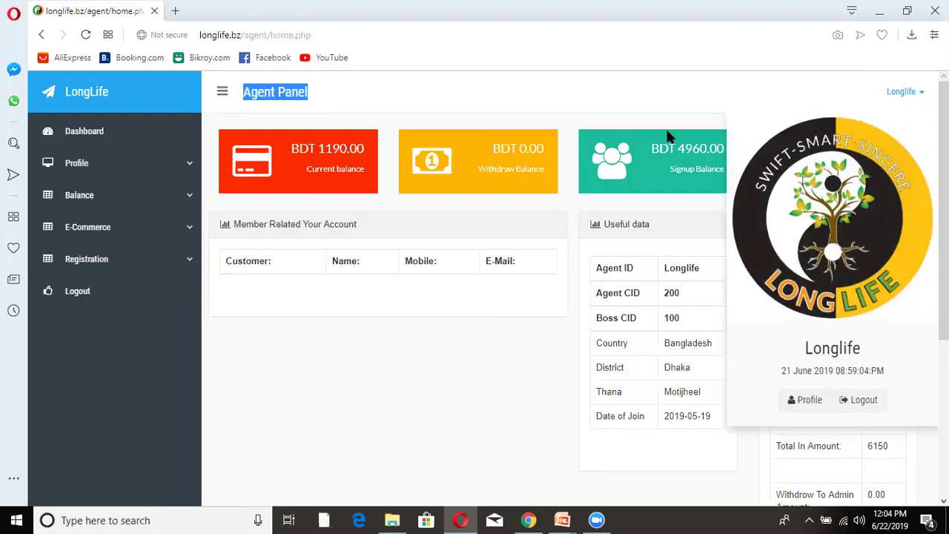
left_click(485, 334)
left_click(108, 231)
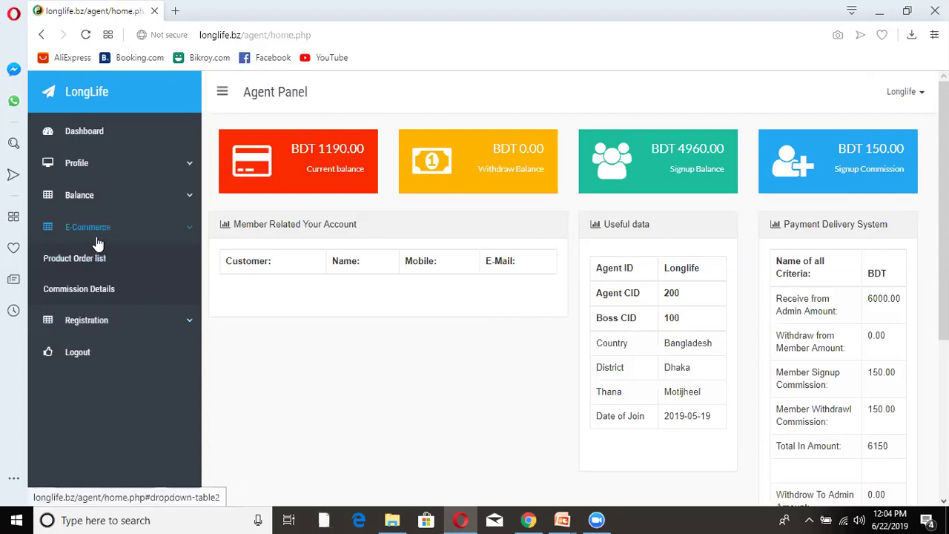
left_click(80, 257)
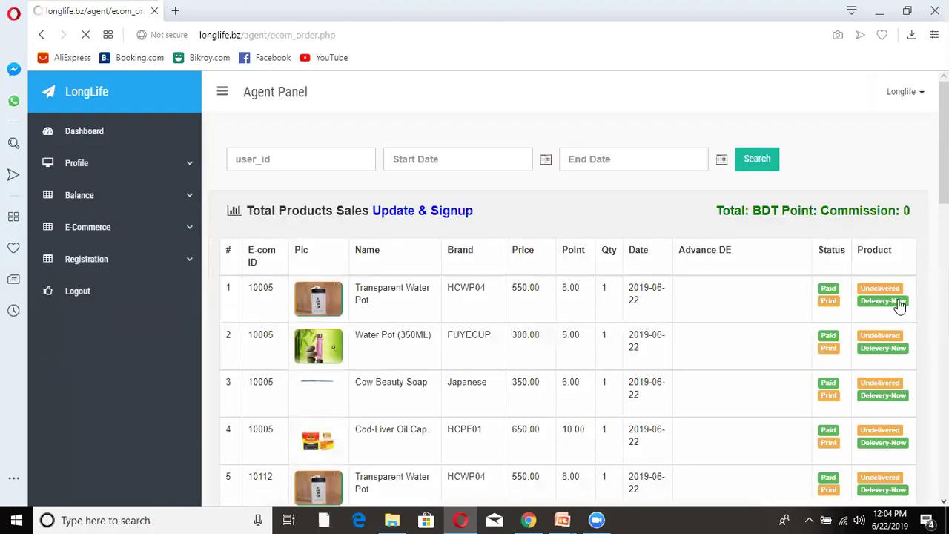
Mark the Transparent Water Pot order as delivered by submitting its delivery code.
left_click(897, 301)
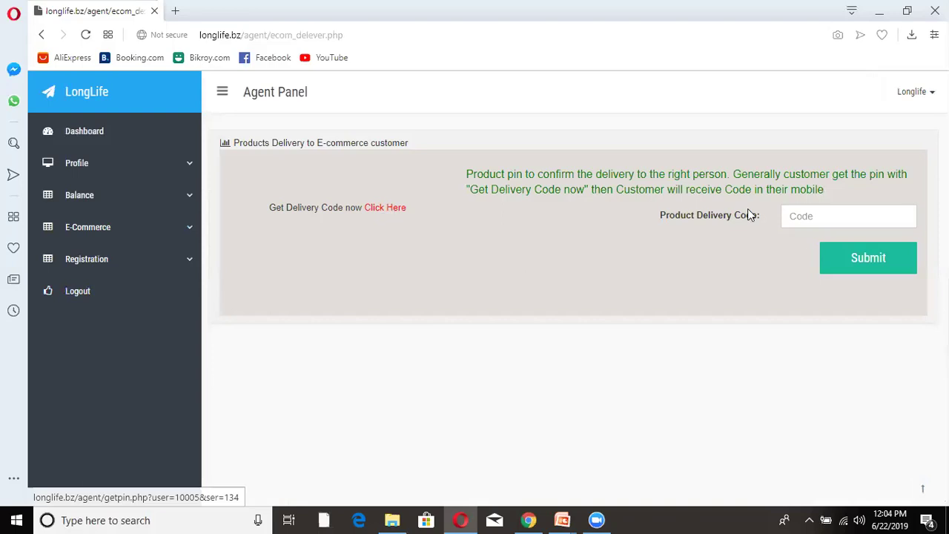
left_click(810, 213)
type("6622")
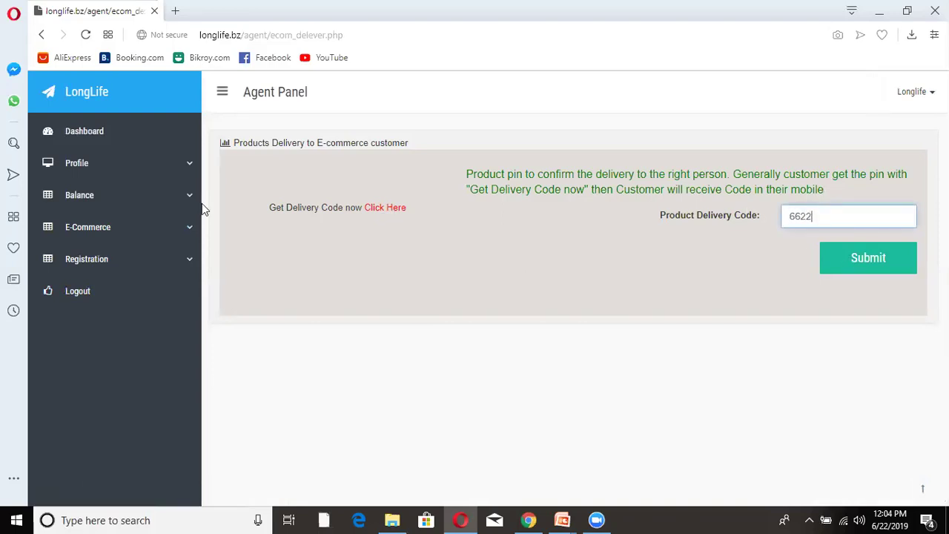
key("Return")
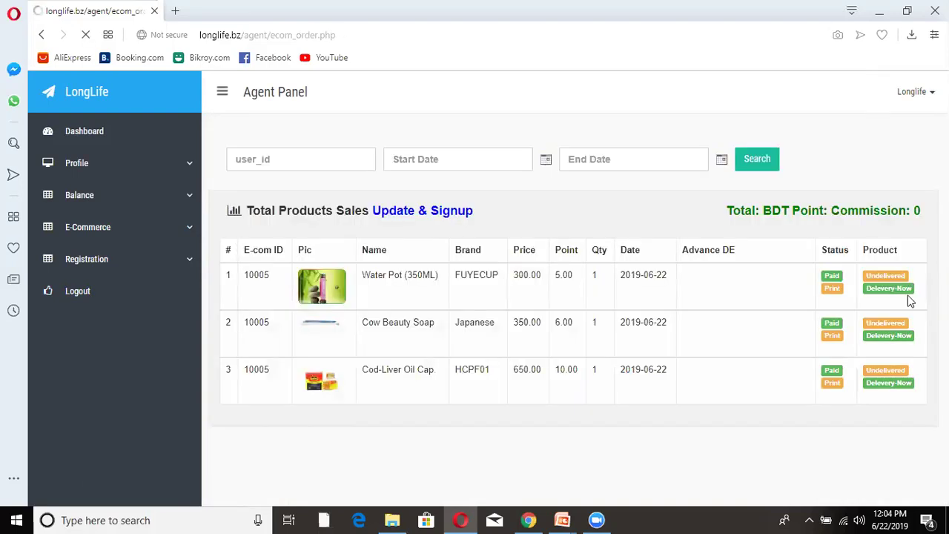
Open E-Commerce > Commission Details and check the 30 commission in row 2.
left_click(81, 260)
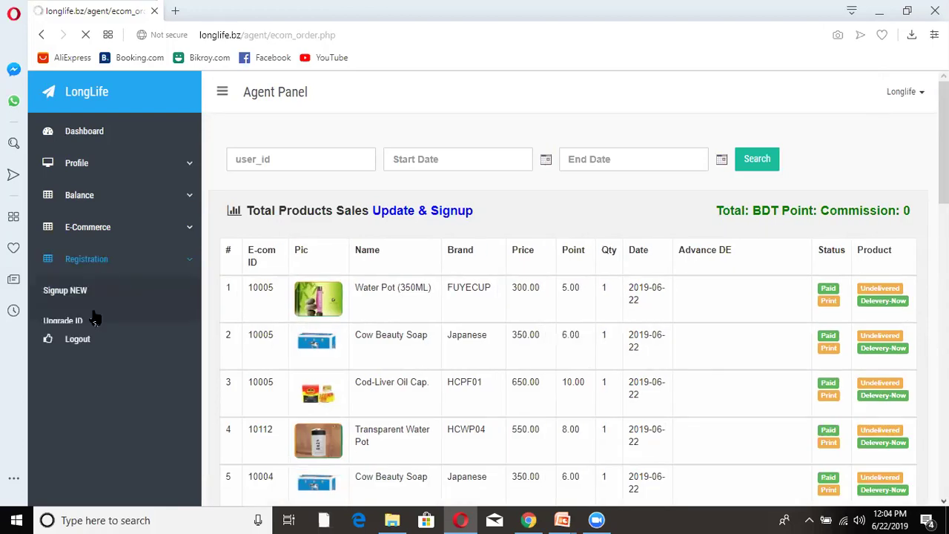
left_click(90, 238)
left_click(79, 288)
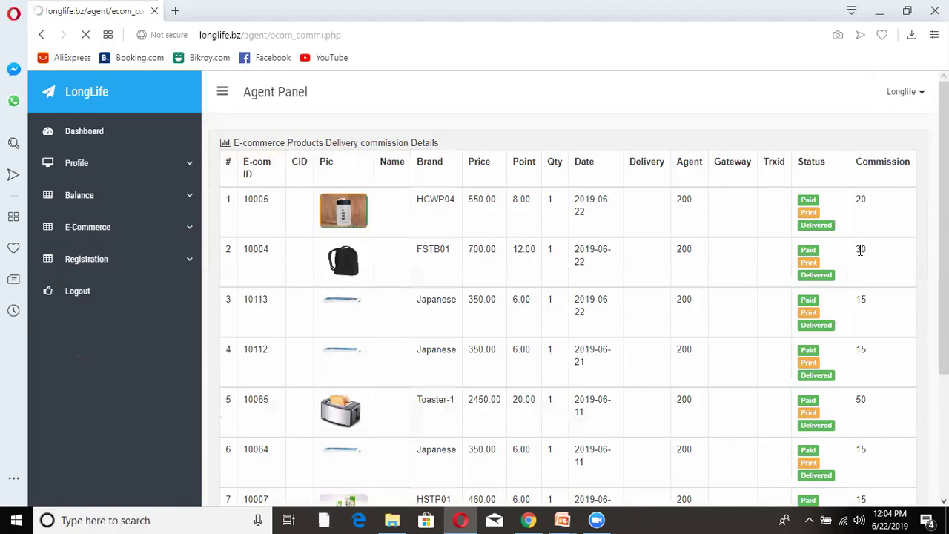
double_click(860, 249)
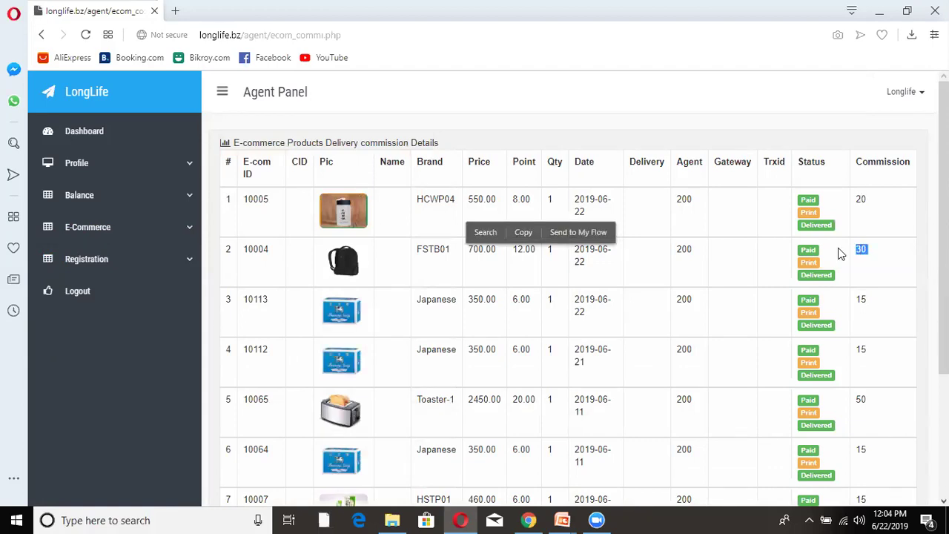
Refresh the member purchase list, confirm the water pot reads Delivered, and log out.
left_click(529, 519)
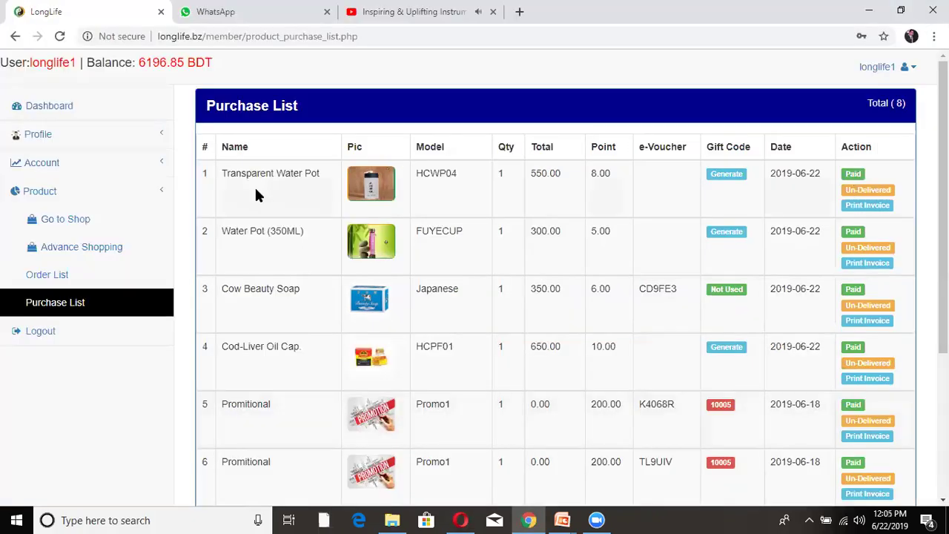
left_click(79, 299)
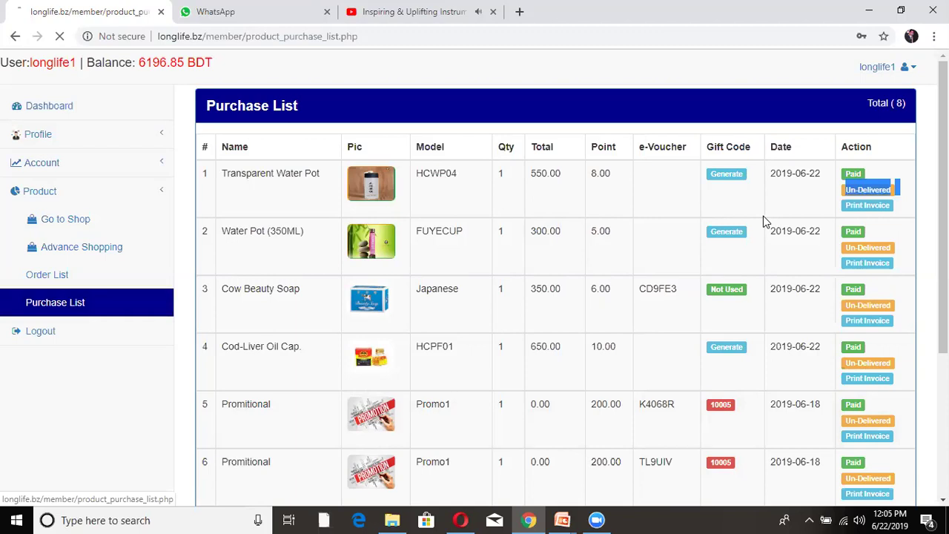
double_click(862, 187)
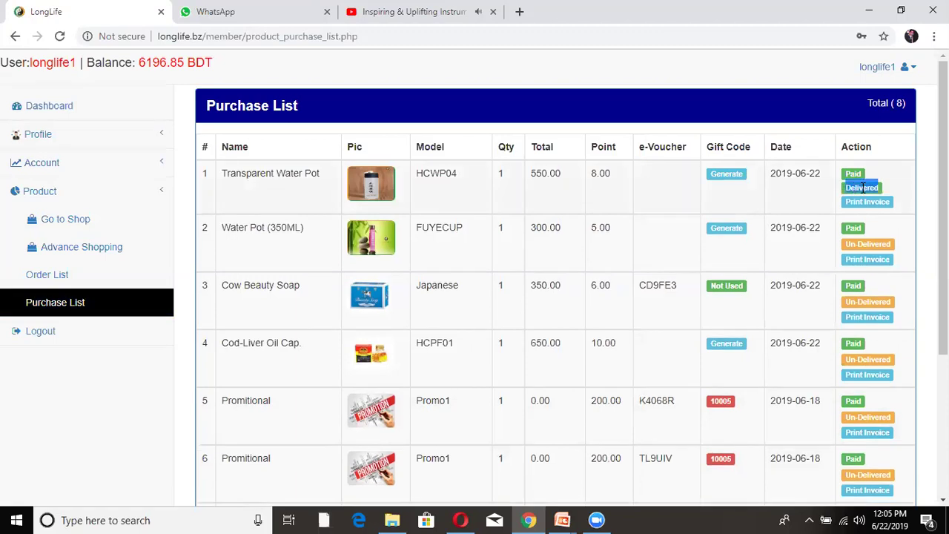
left_click(55, 335)
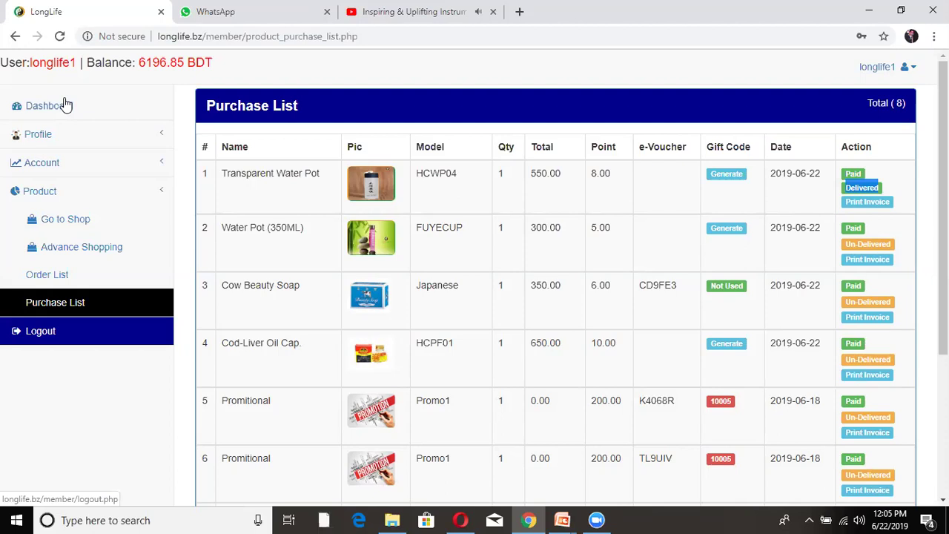
left_click(47, 231)
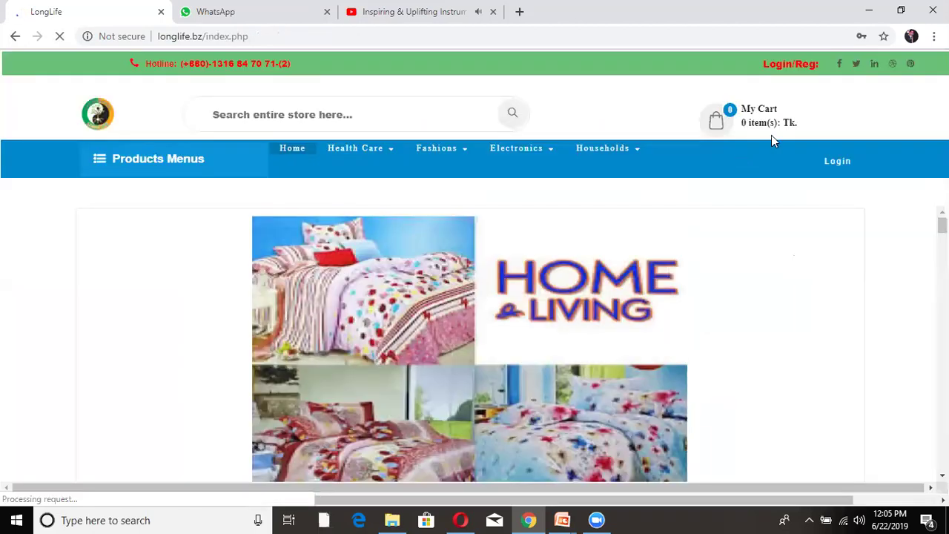
left_click(792, 66)
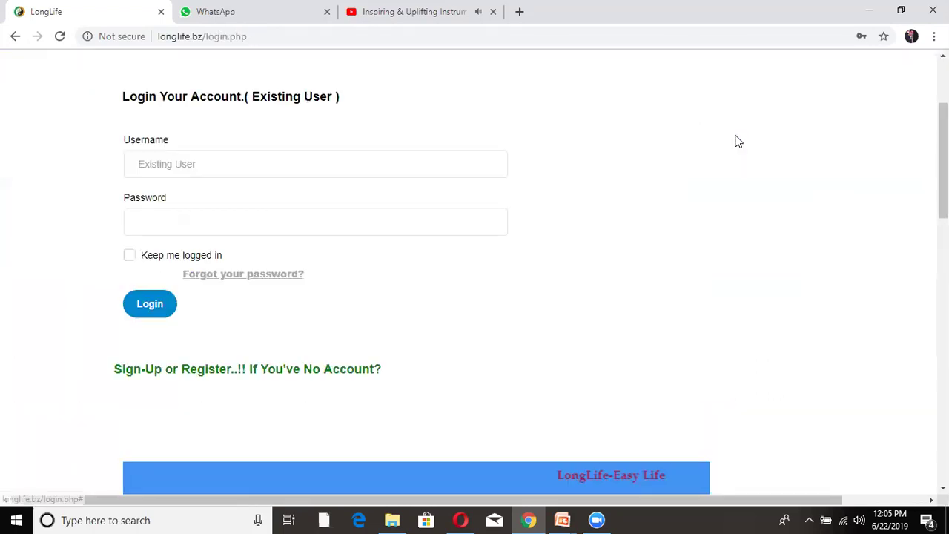
scroll(289, 194, "up", 3)
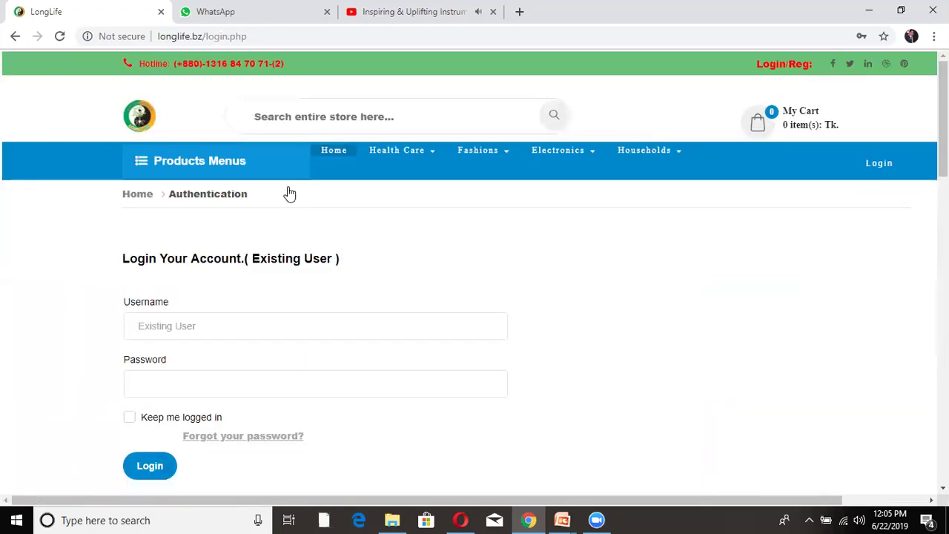
triple_click(281, 265)
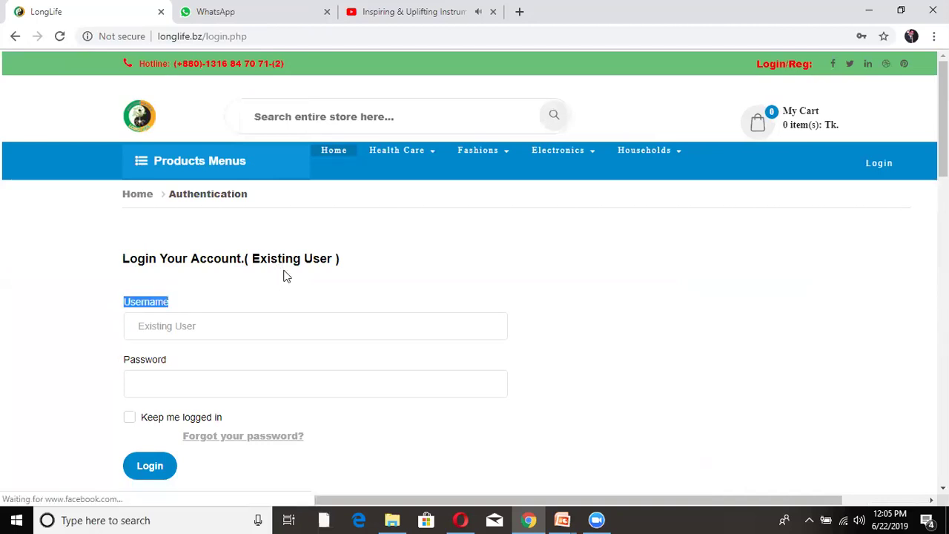
triple_click(284, 261)
scroll(297, 223, "down", 4)
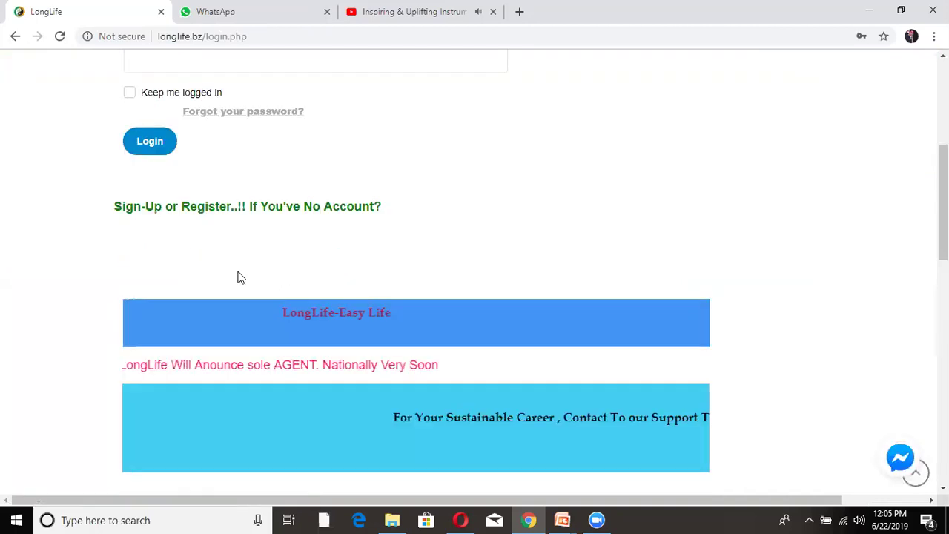
scroll(239, 275, "down", 2)
left_click(198, 174)
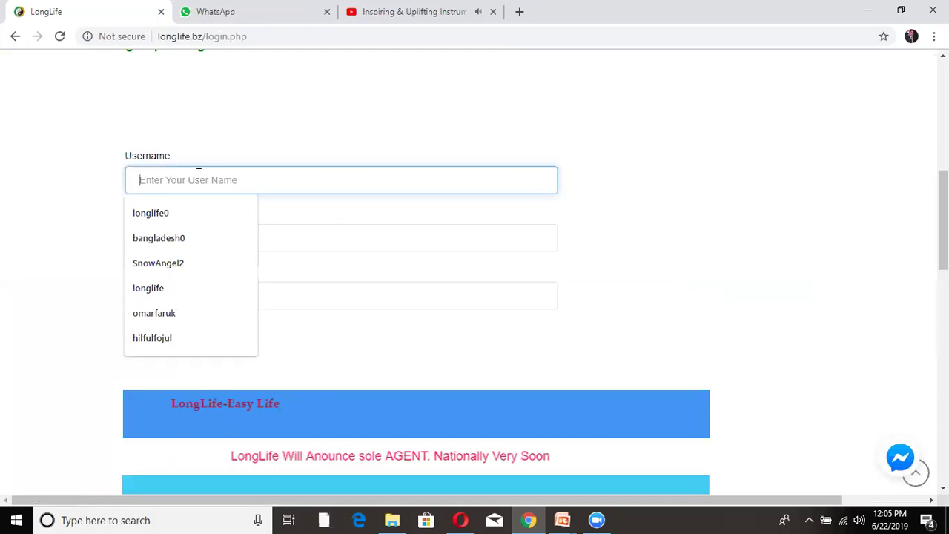
type("new ")
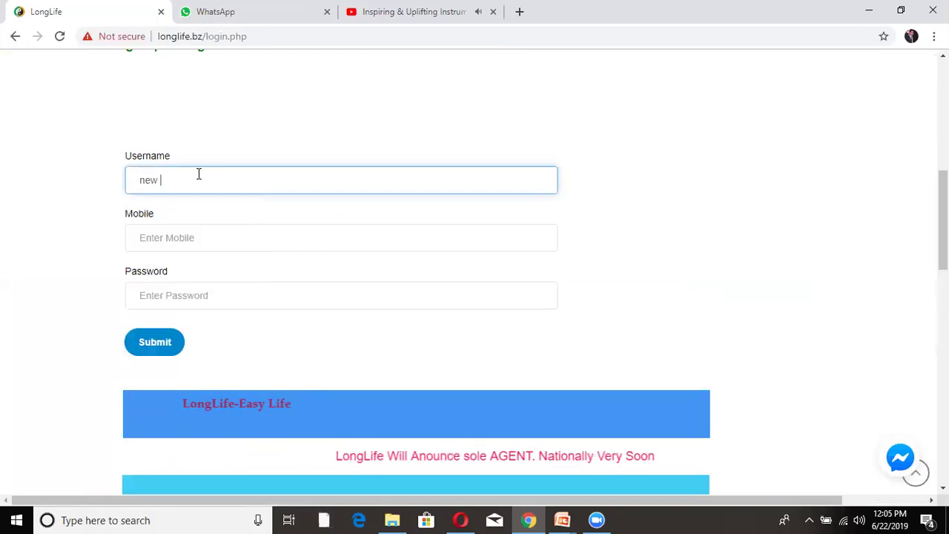
type("user")
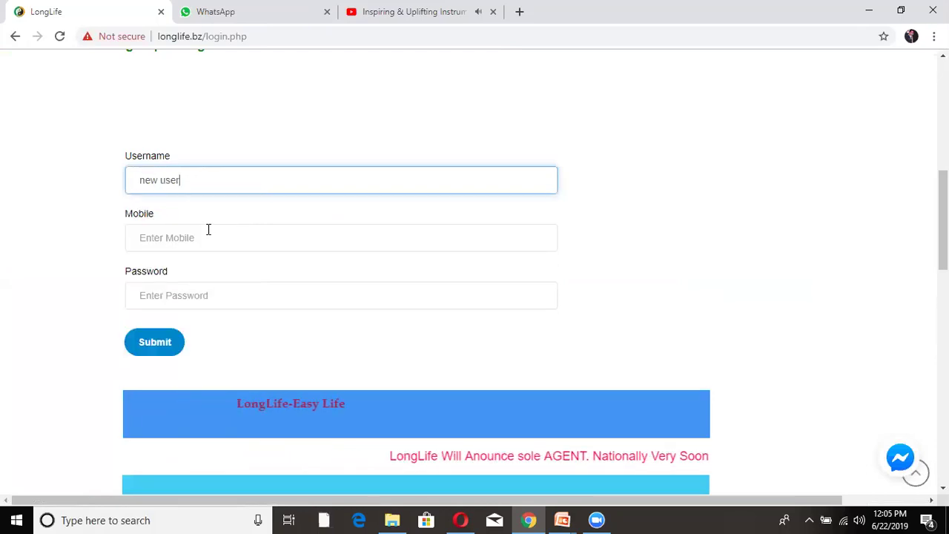
left_click(208, 229)
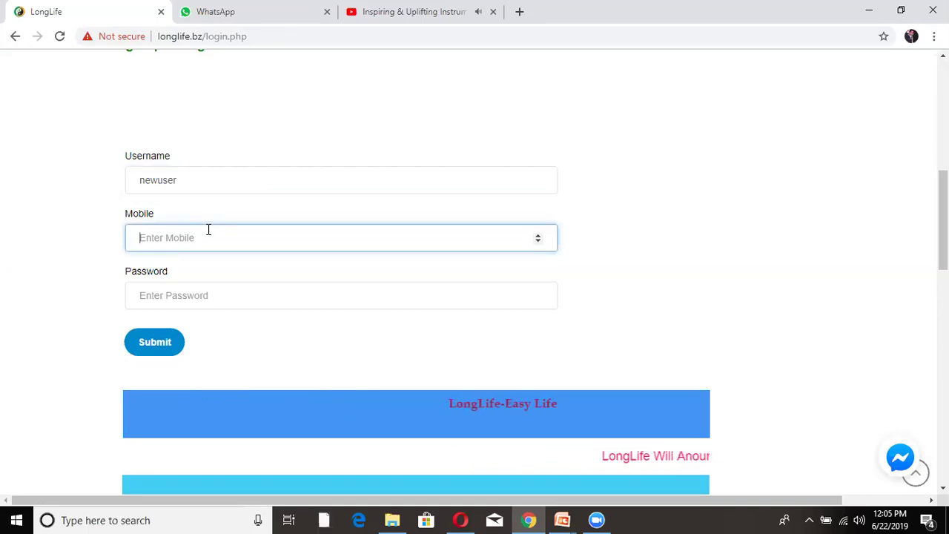
type("50")
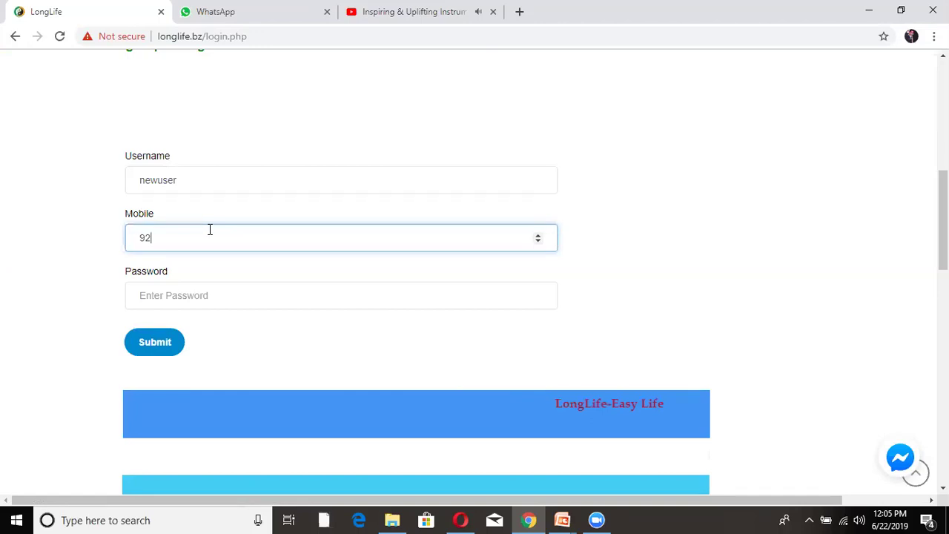
key("BackSpace")
key("BackSpace")
left_click(303, 188)
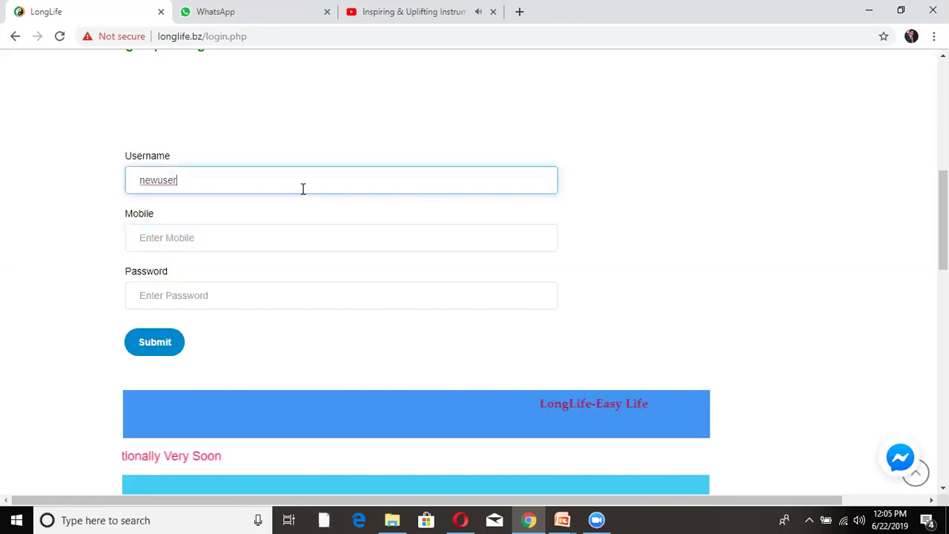
type(", mo")
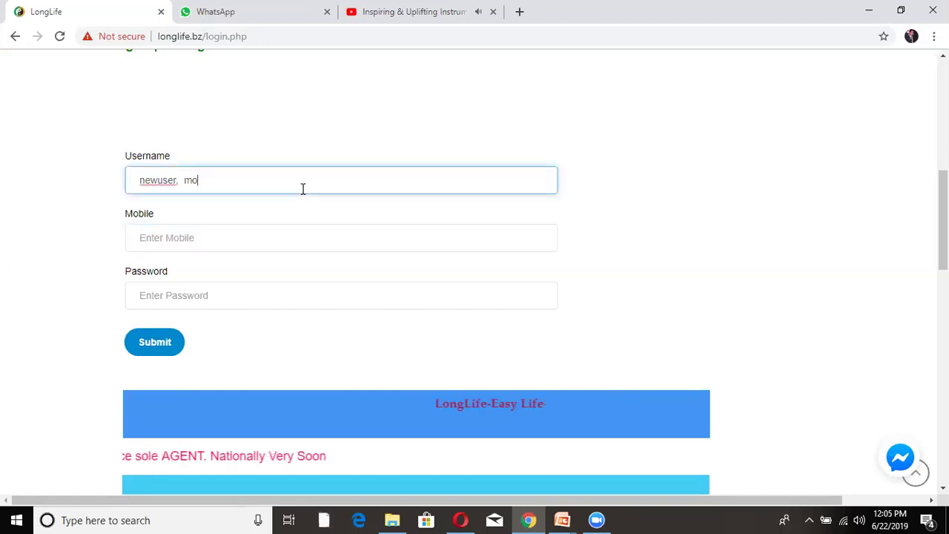
type("bile")
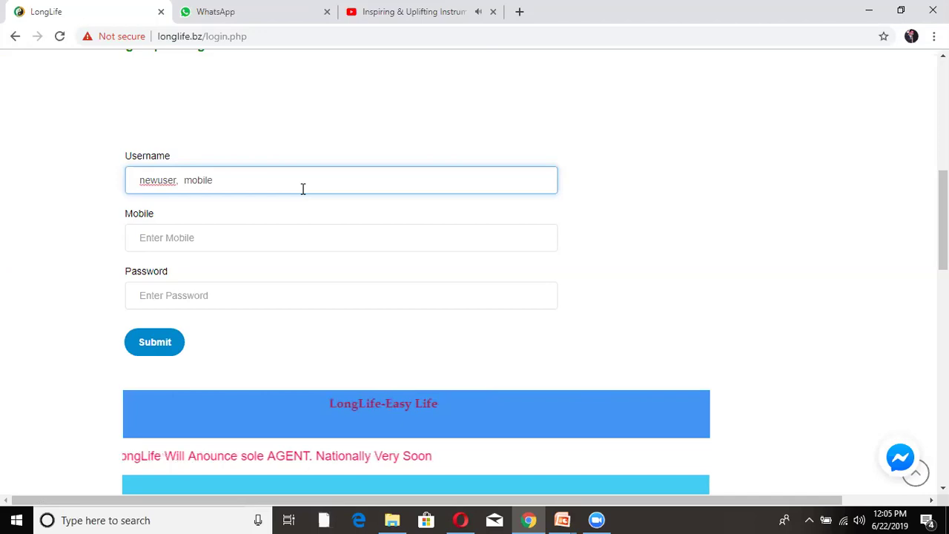
type(" , pa")
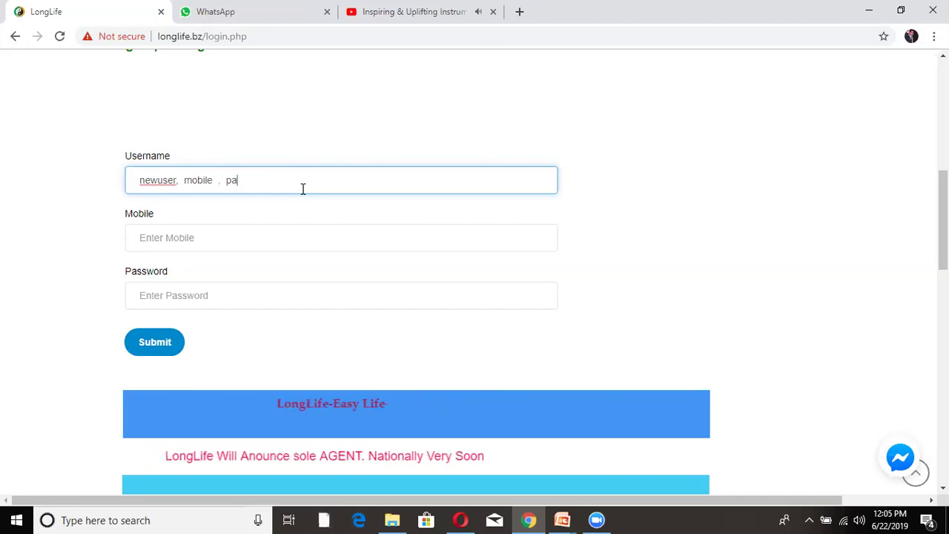
type("ssword")
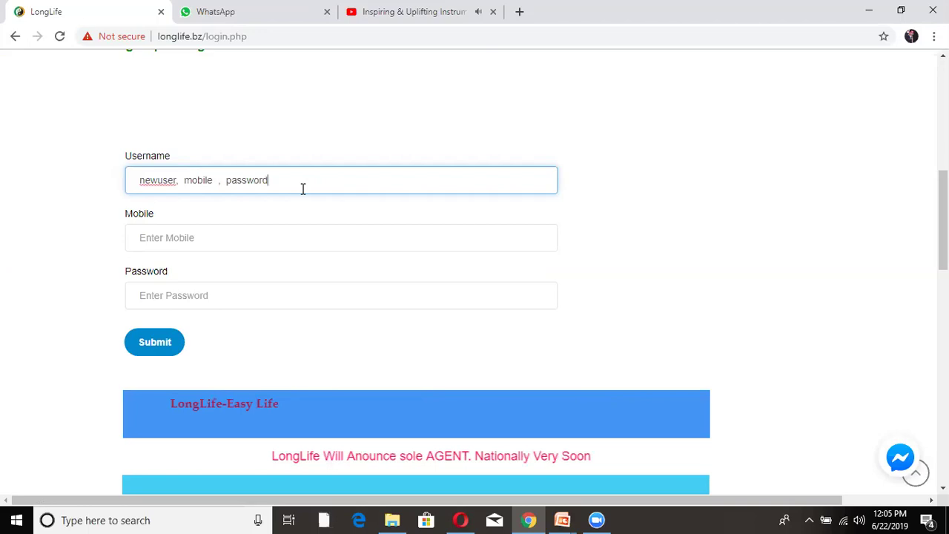
type("  and ")
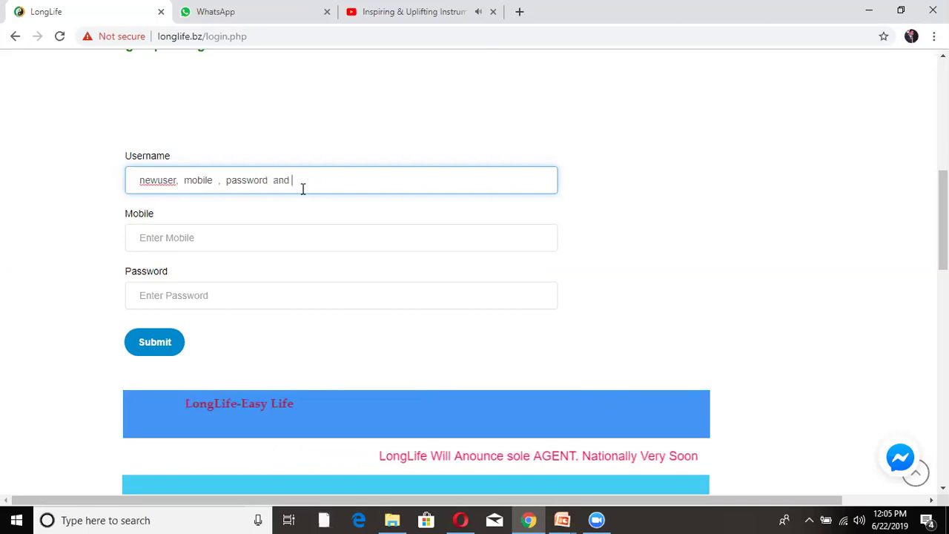
type("submit")
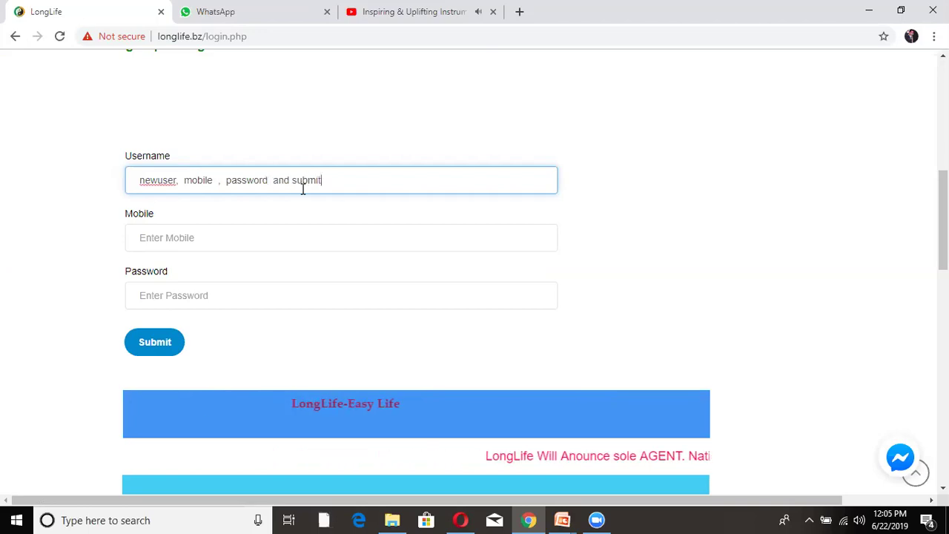
double_click(303, 181)
key("ctrl+a")
key("BackSpace")
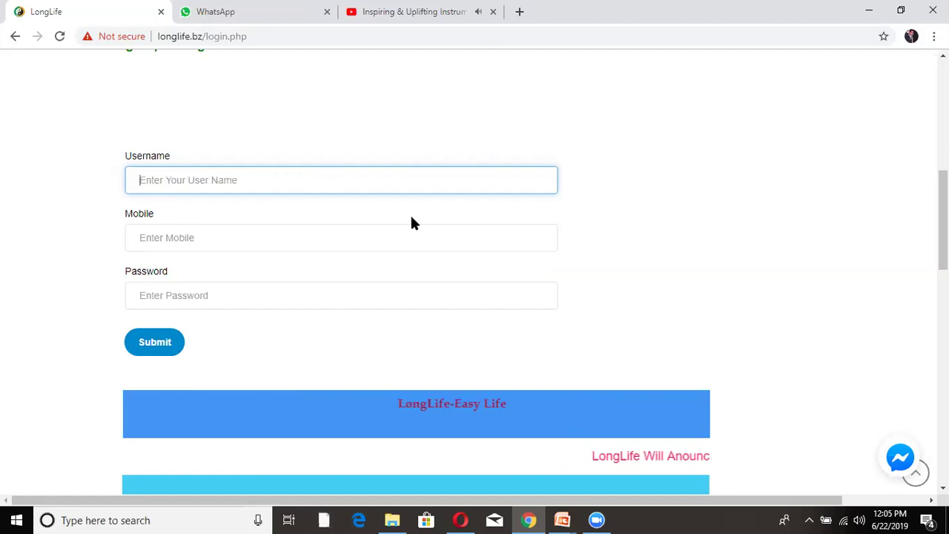
scroll(445, 193, "up", 6)
mouse_move(328, 153)
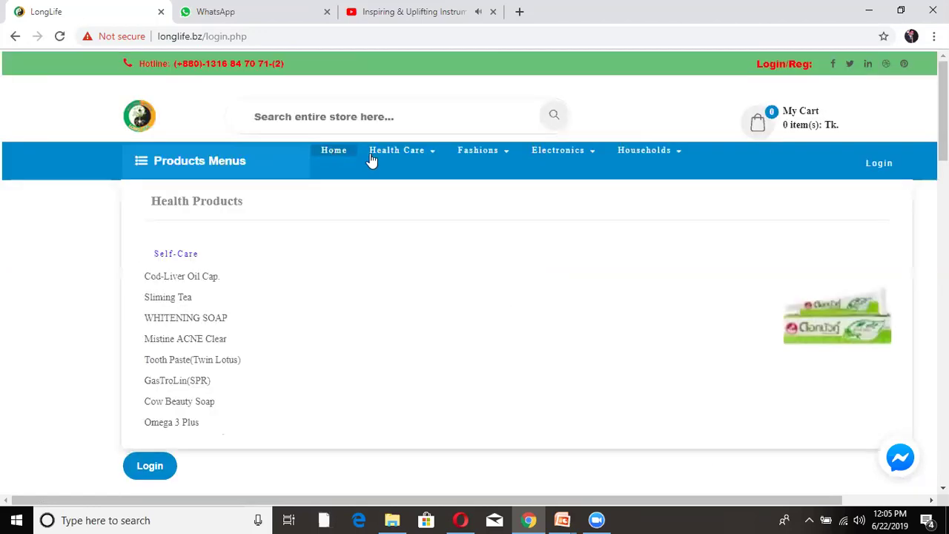
Add Cow Beauty Soap from the Health Products listing to the cart.
left_click(417, 205)
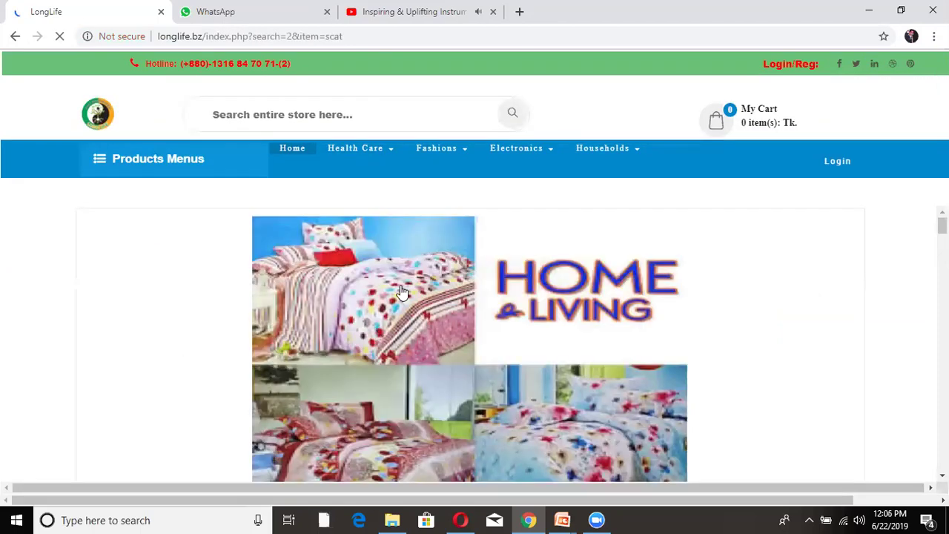
scroll(399, 312, "down", 5)
left_click(391, 347)
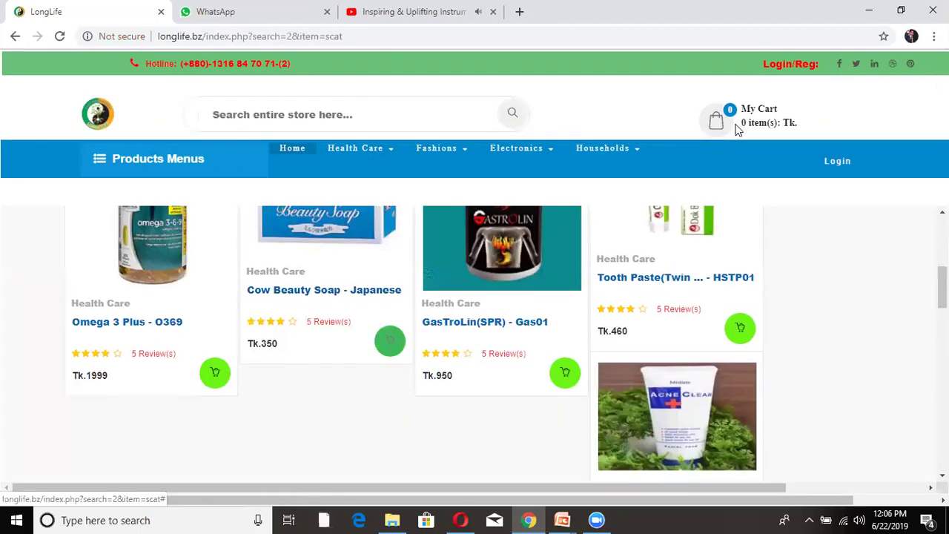
Set the soap quantity to 2 in the cart (Tk. 700) and go to payment methods.
left_click(742, 127)
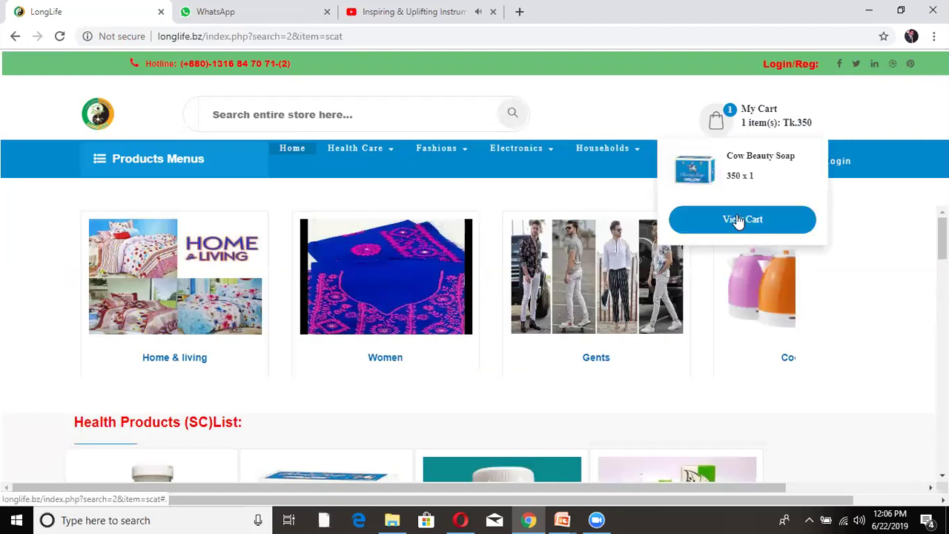
left_click(739, 229)
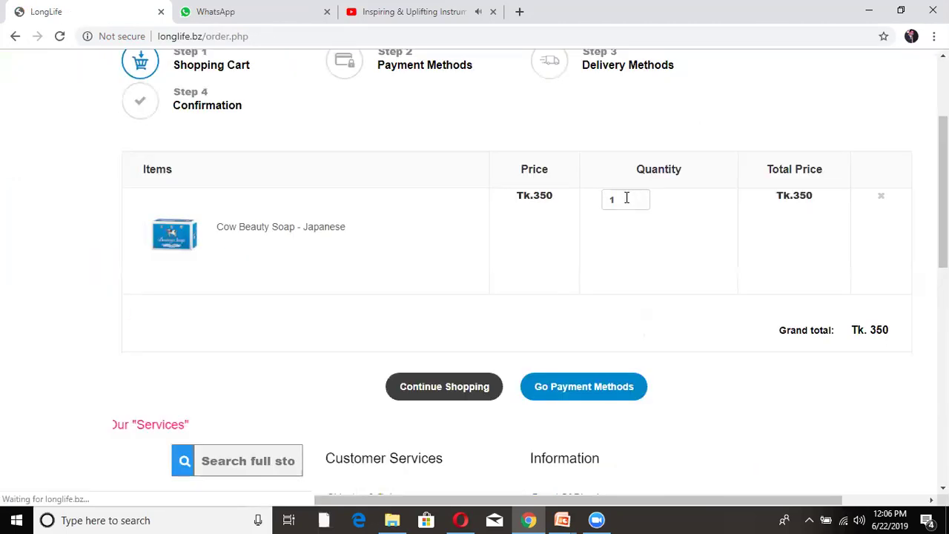
left_click(636, 197)
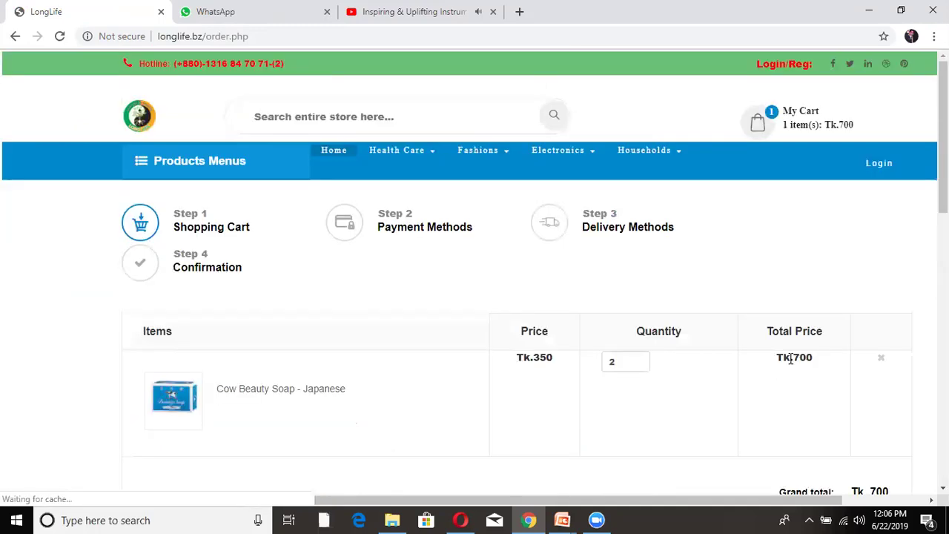
scroll(711, 327, "down", 4)
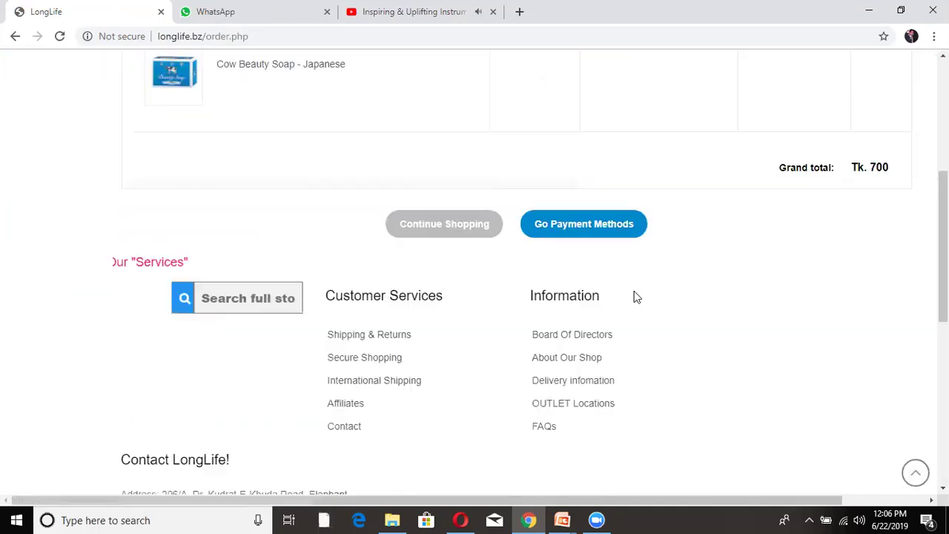
left_click(448, 236)
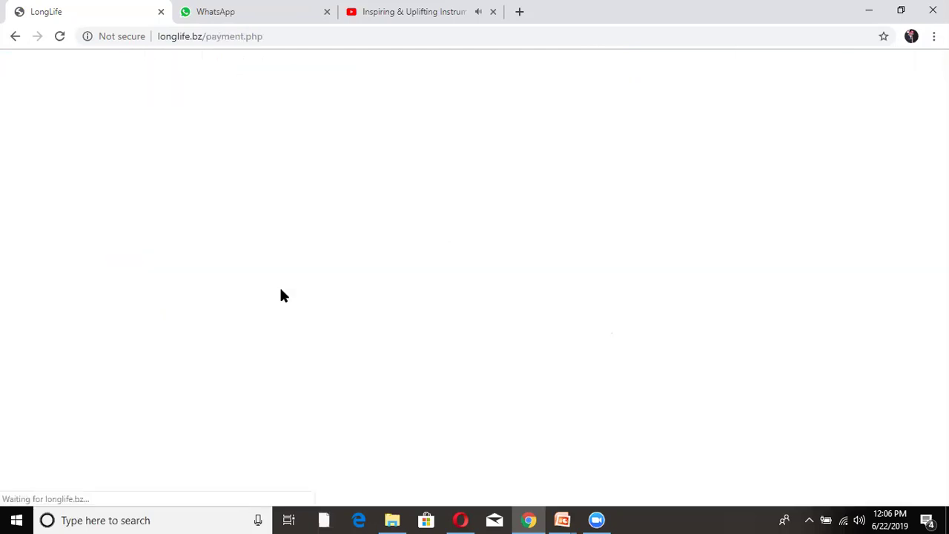
Enter the cardholder name and card number in the card form.
scroll(186, 78, "down", 4)
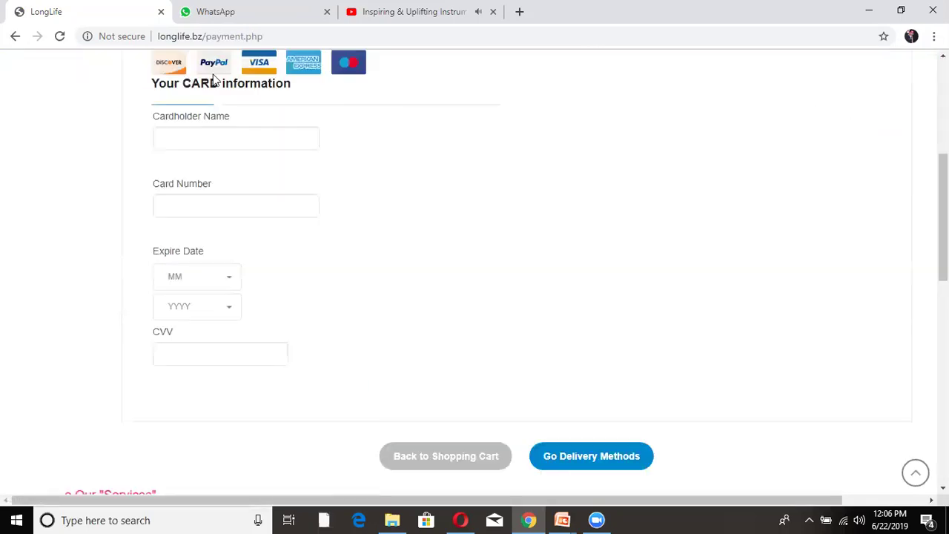
left_click(220, 136)
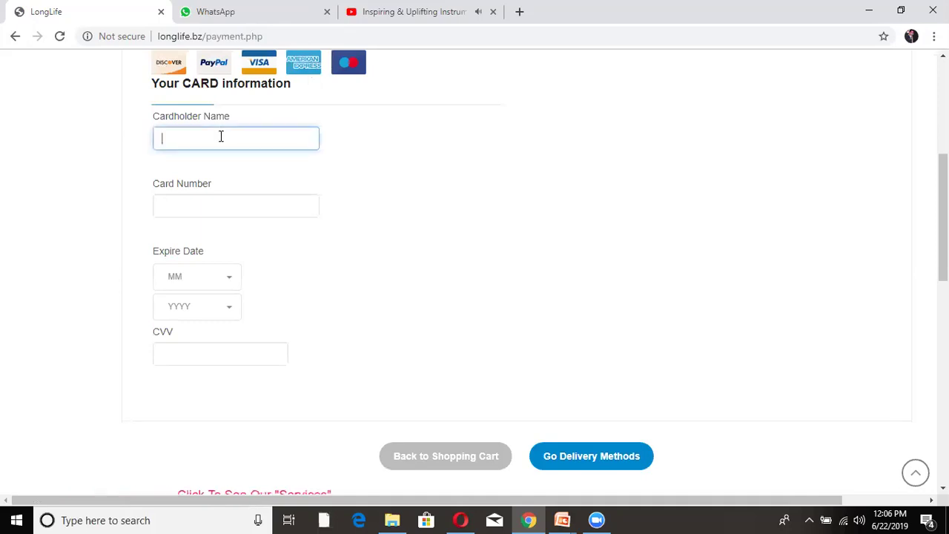
type("32432567")
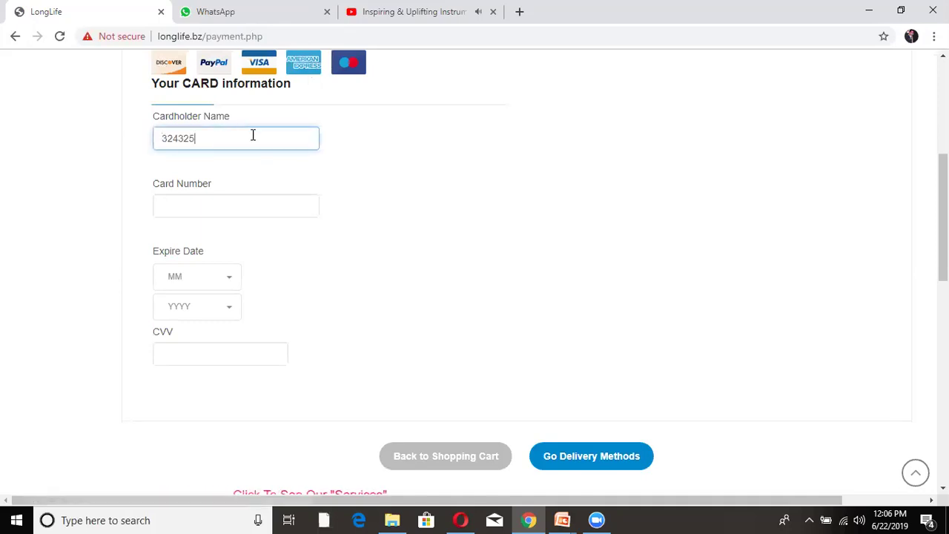
left_click(233, 206)
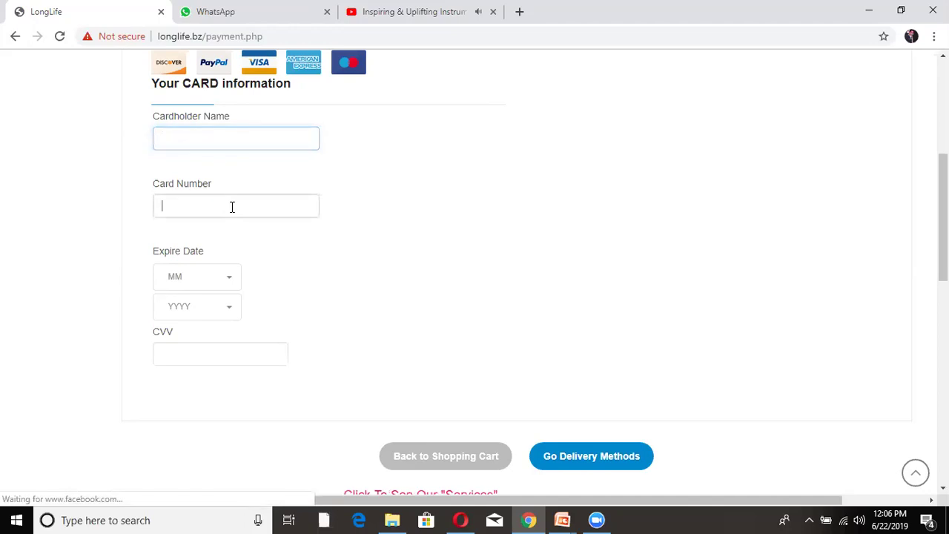
left_click(237, 142)
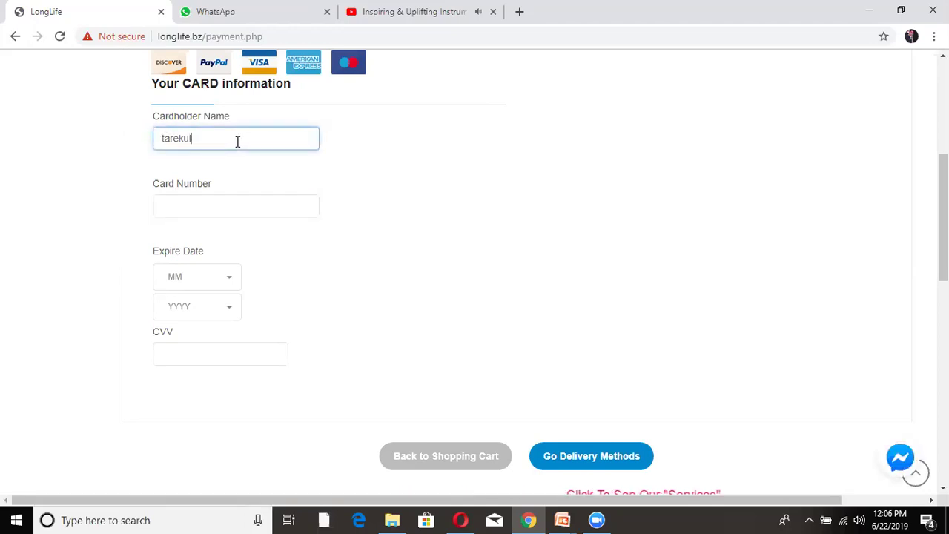
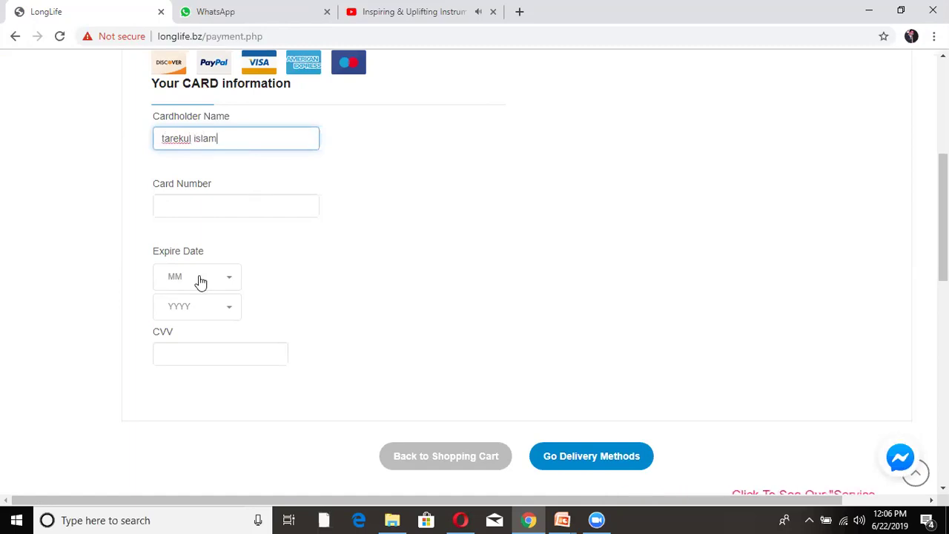
key("Tab")
type("5464567568678i")
Set the expiry month to 06 and try 2010, then 2007, as the expiry year.
left_click(199, 280)
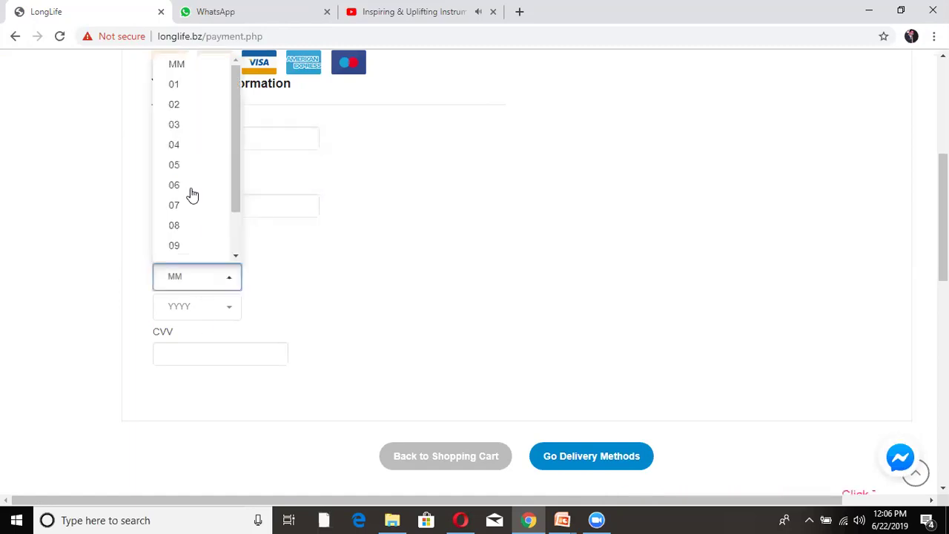
left_click(200, 300)
left_click(197, 306)
type("2010")
key("Return")
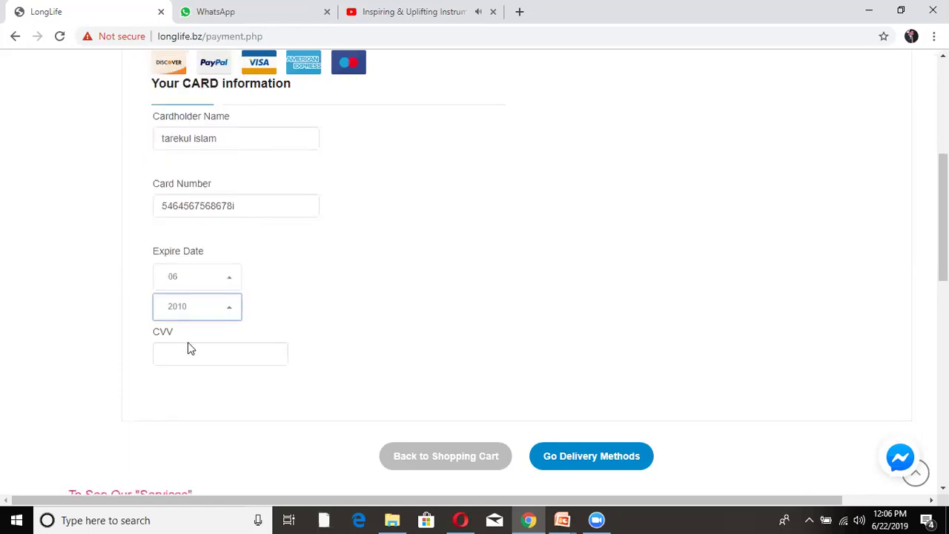
key("alt+Down")
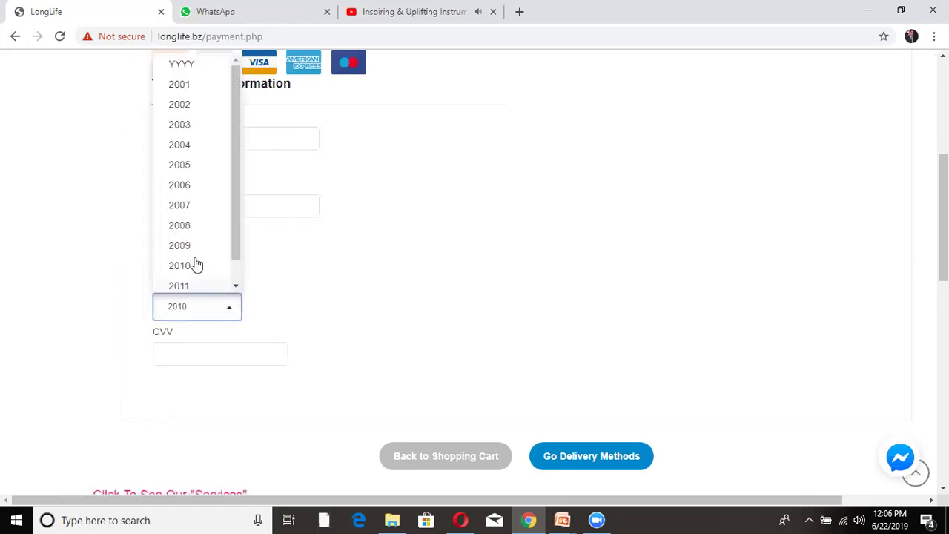
scroll(197, 255, "down", 1)
scroll(198, 145, "down", 4)
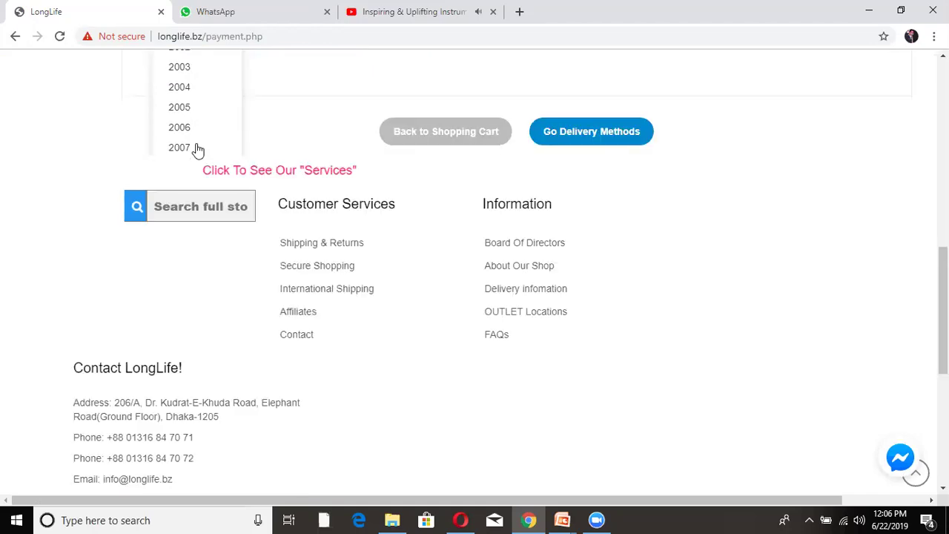
left_click(200, 147)
Change the expiry year to 2012, then reset it to blank YYYY.
left_click(200, 272)
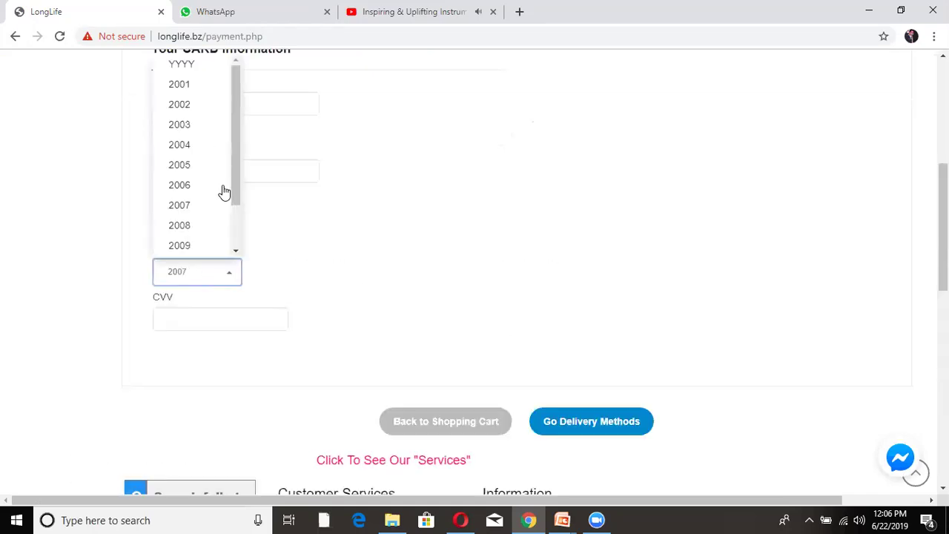
left_click_drag(236, 92, 237, 72)
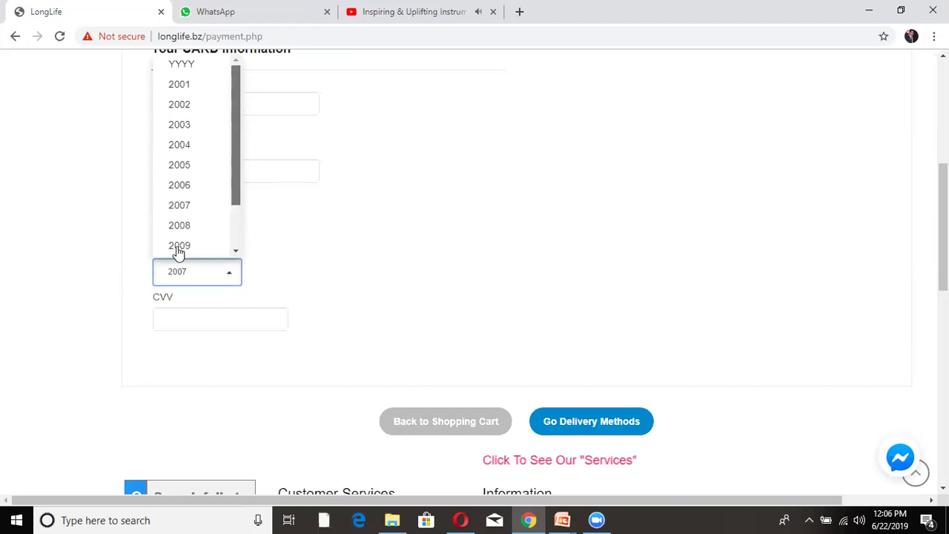
scroll(180, 250, "down", 1)
left_click(229, 279)
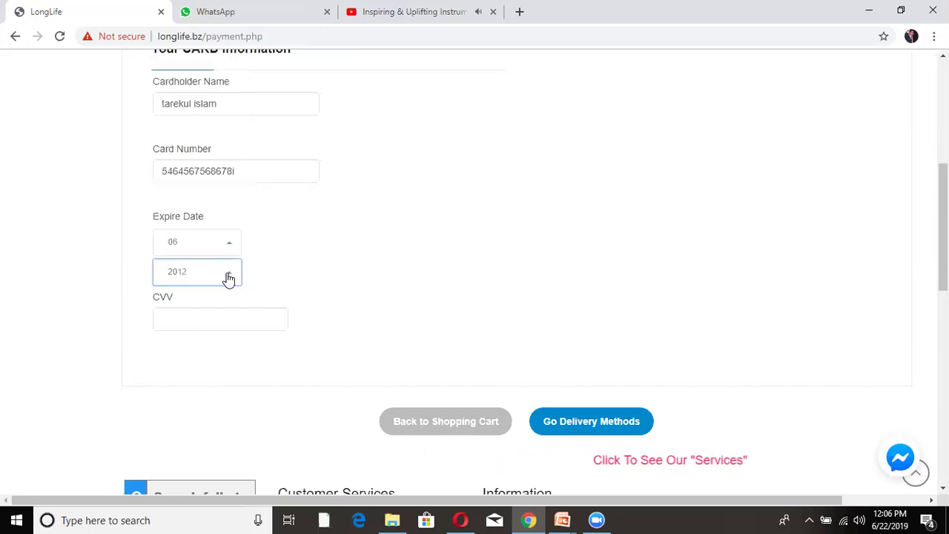
left_click(227, 272)
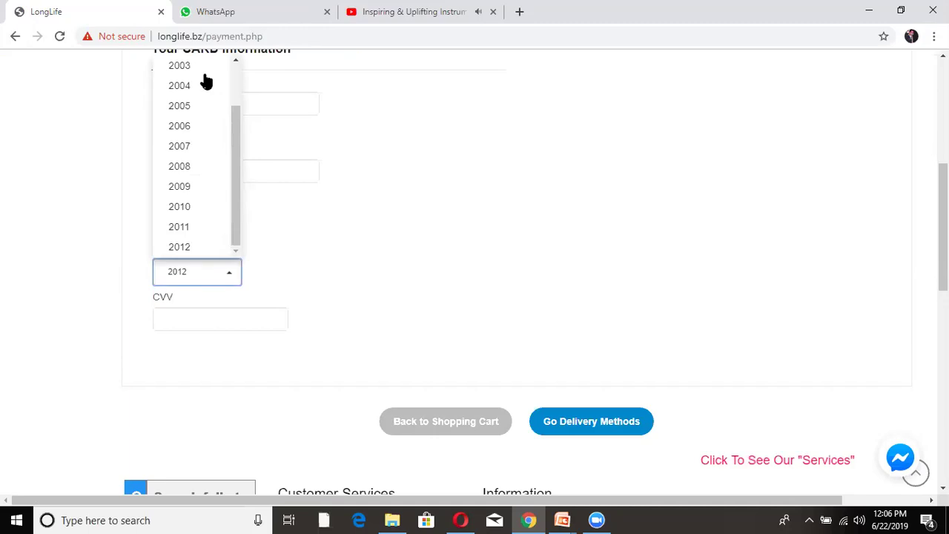
scroll(206, 74, "up", 1)
left_click(186, 271)
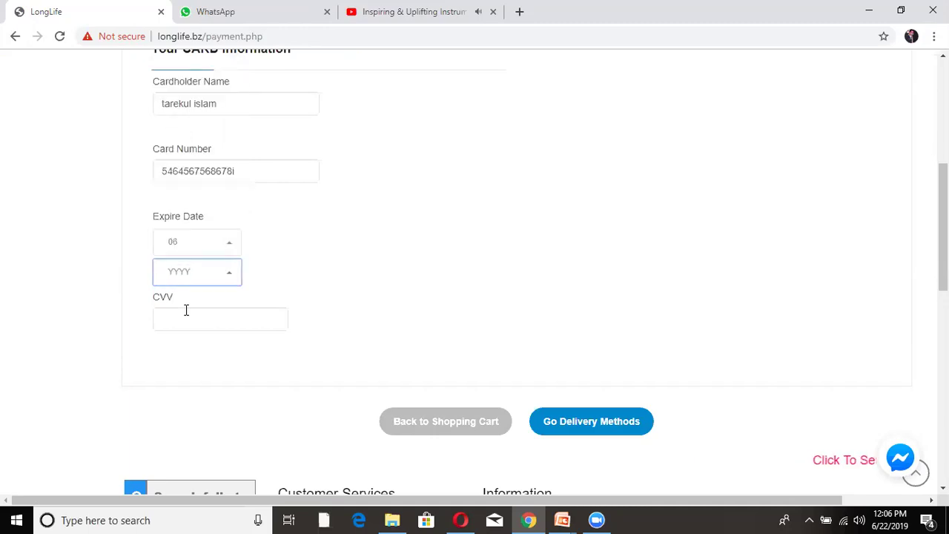
Type a CVV, clear it, and continue to the delivery methods step.
left_click(186, 310)
type("2344")
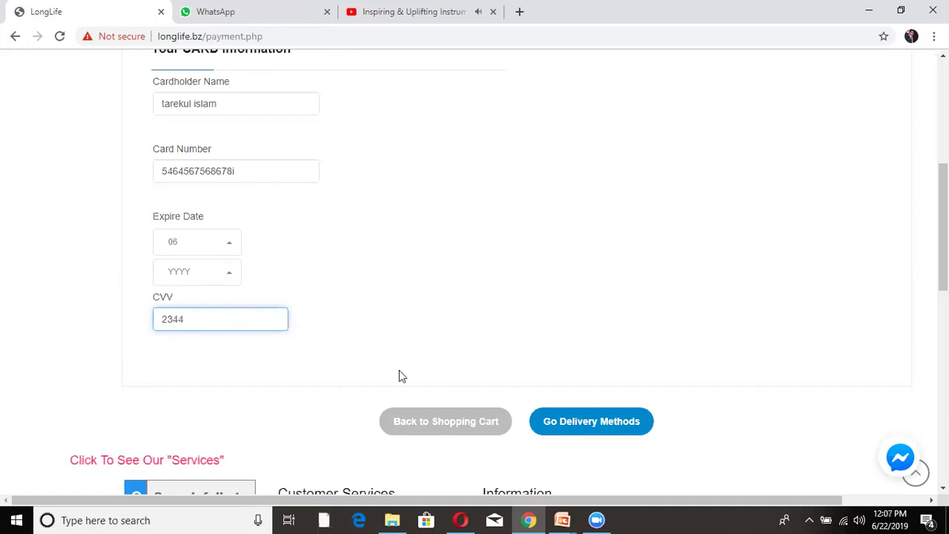
key("BackSpace")
key("BackSpace")
key("BackSpace")
key("BackSpace")
key("Return")
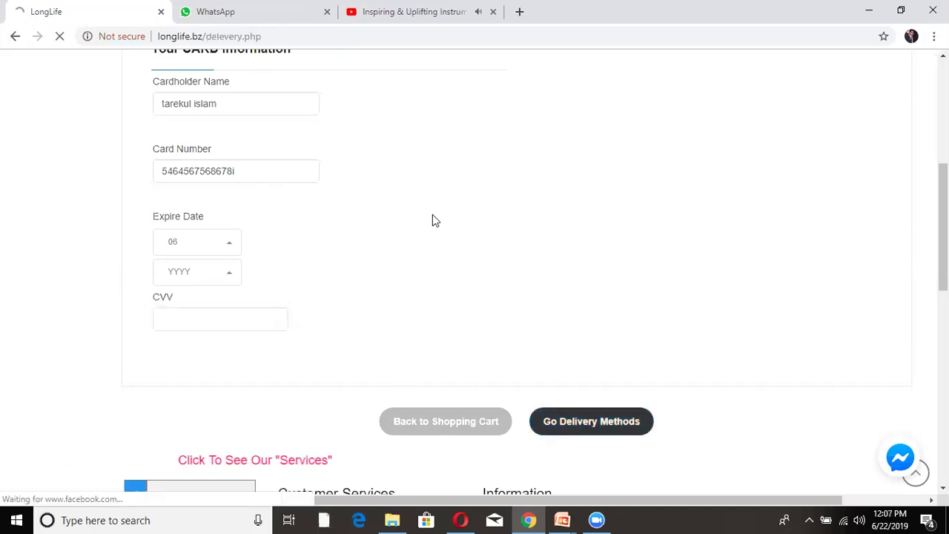
Type 'delivery' as First name, clear it, and continue to order confirmation.
scroll(222, 311, "down", 2)
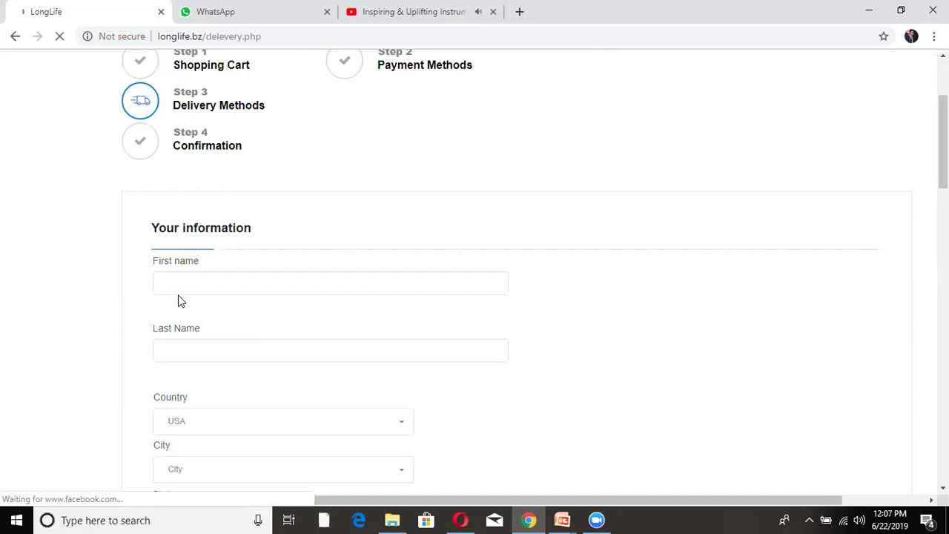
left_click(178, 292)
type("delive")
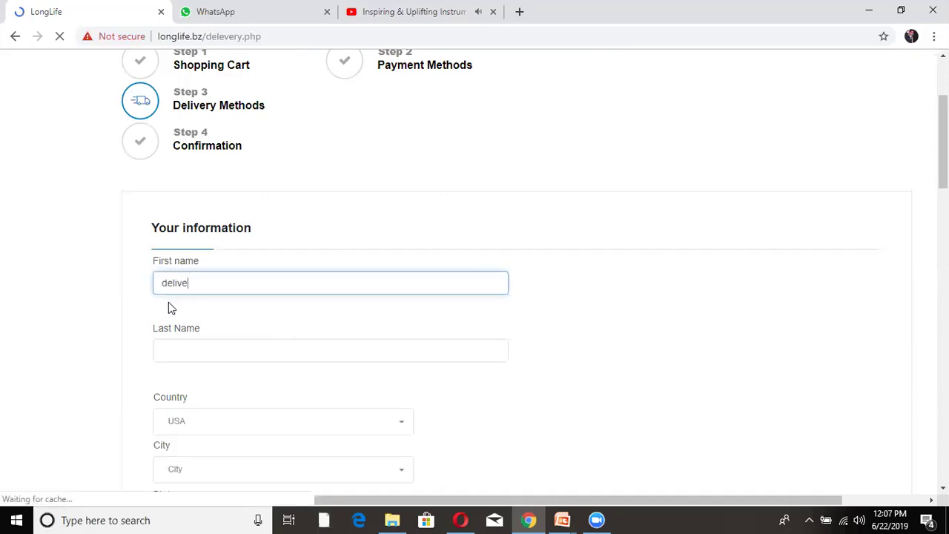
type("ry")
key("ctrl+a")
key("BackSpace")
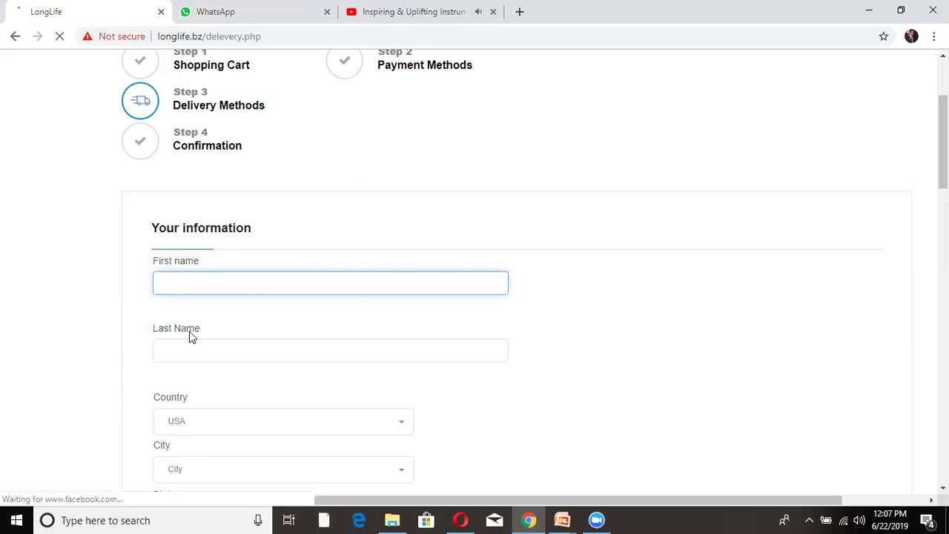
scroll(210, 316, "down", 4)
scroll(212, 333, "down", 4)
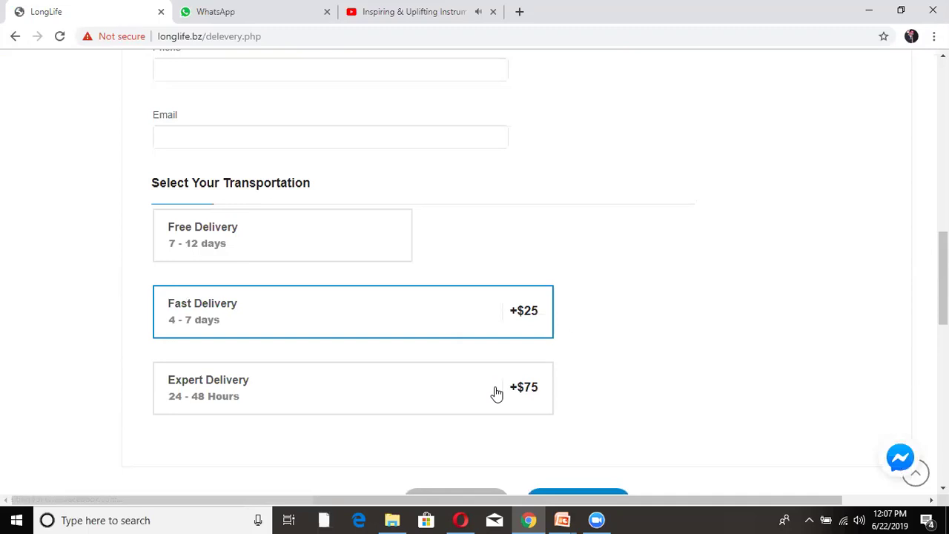
scroll(496, 392, "down", 2)
left_click(561, 338)
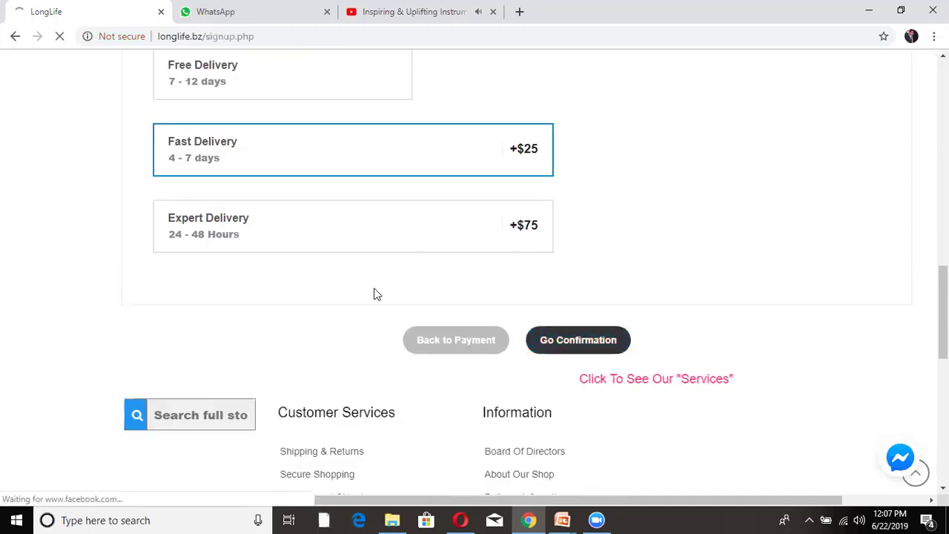
Log in with the account username and password, then open the soap order's Pay dialog.
scroll(176, 185, "down", 4)
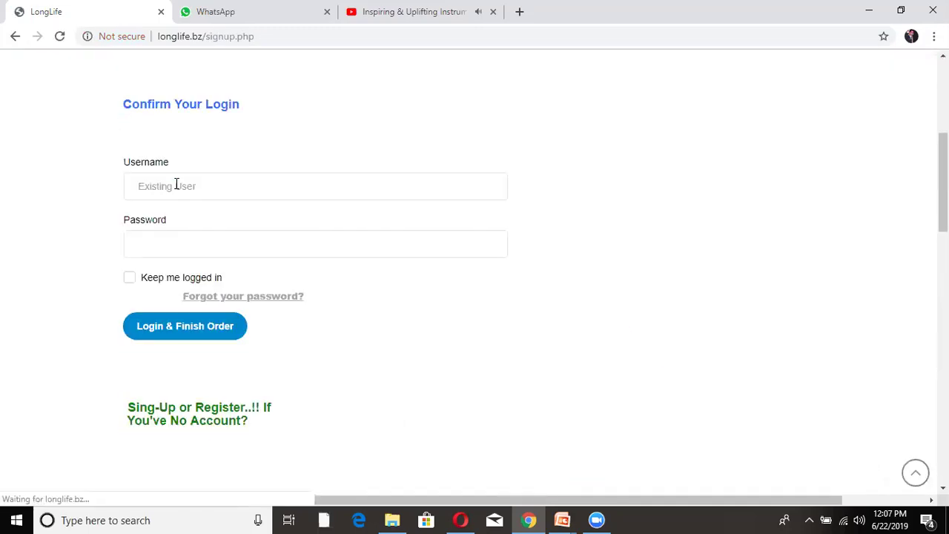
left_click(175, 185)
type("longlife1")
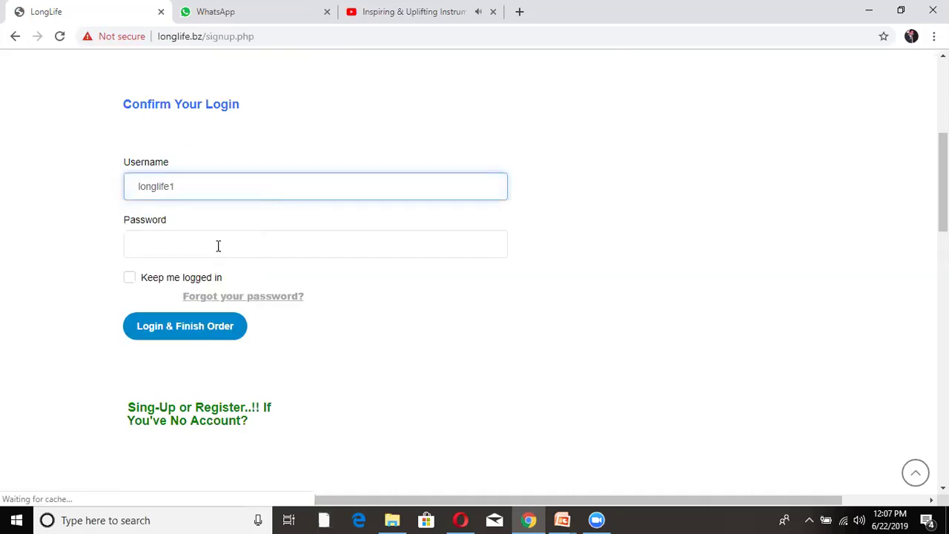
left_click(218, 245)
type("••••••")
key("Return")
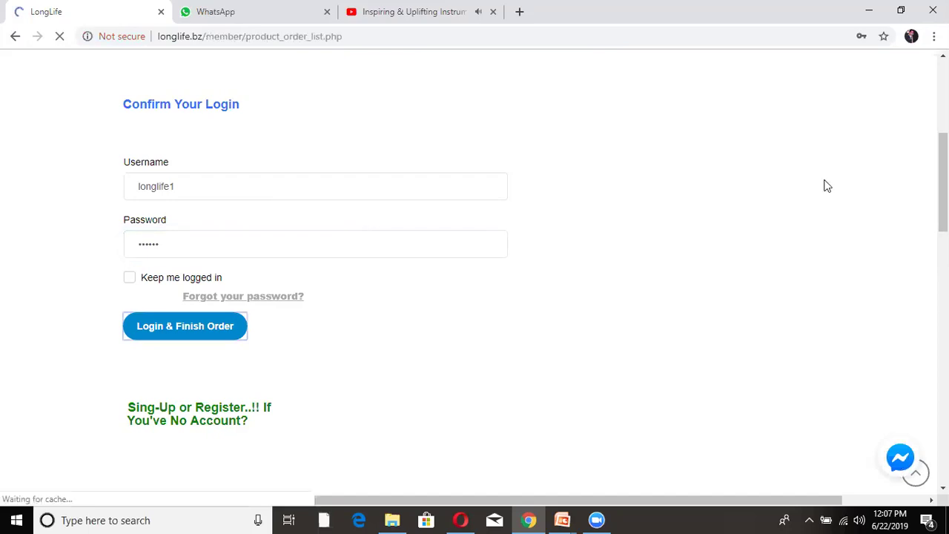
left_click(826, 168)
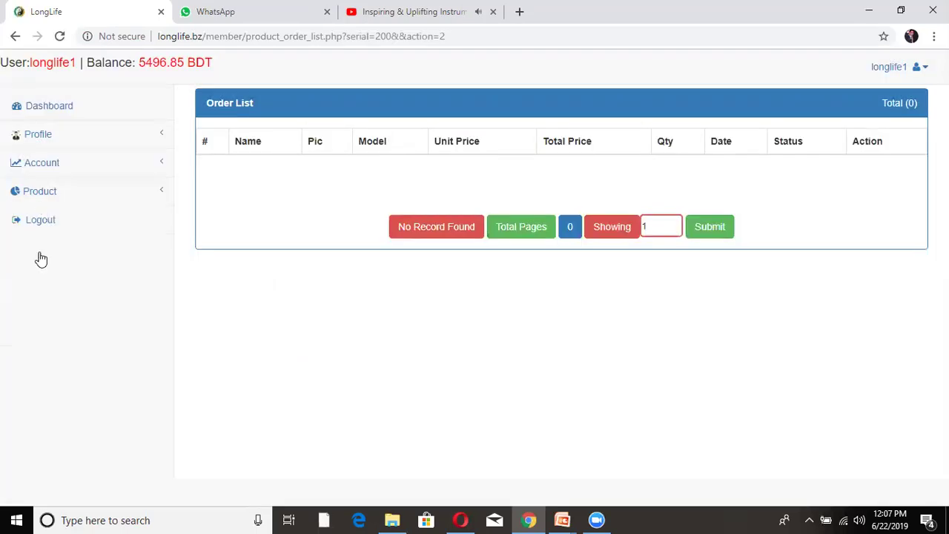
Open Product > Purchase List and check the Cow Beauty Soap row shows Un-Delivered.
left_click(39, 191)
left_click(37, 302)
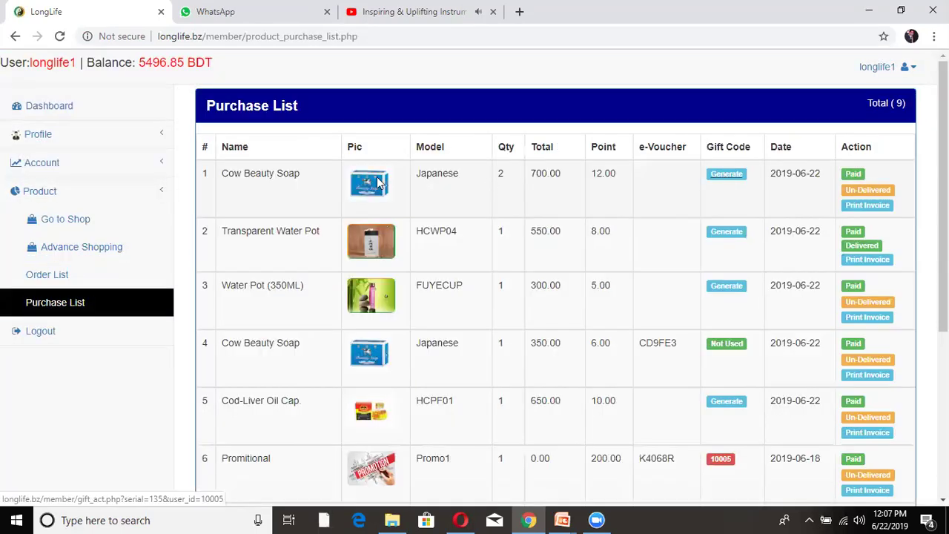
triple_click(247, 169)
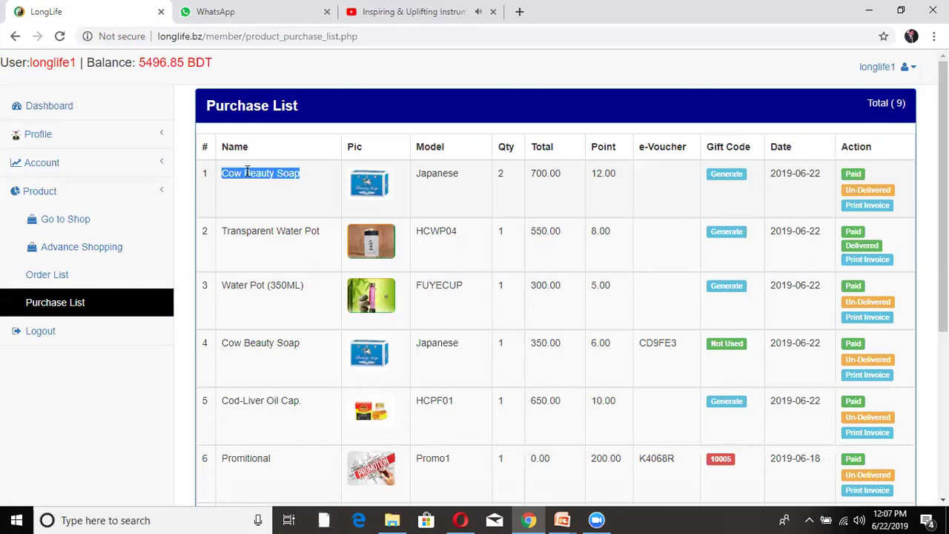
triple_click(855, 192)
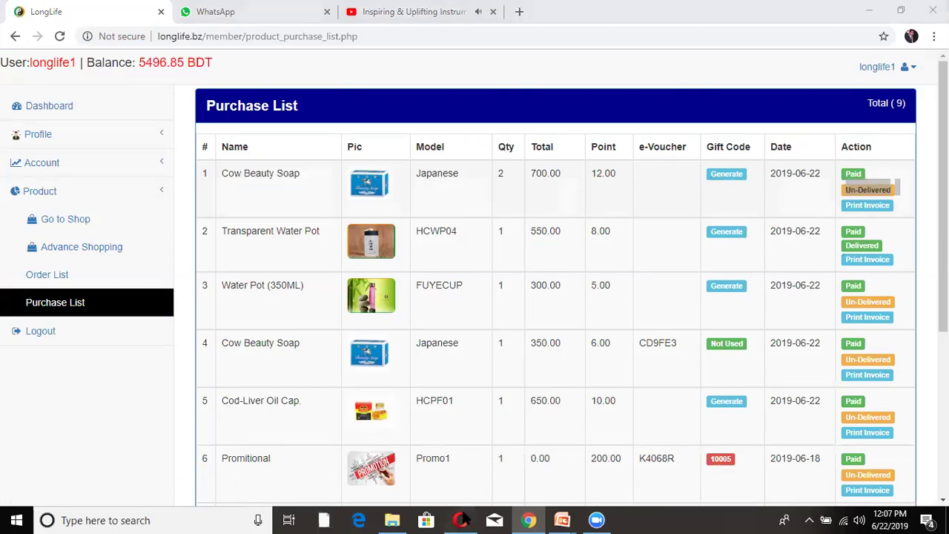
In the agent panel, deliver the 700.00 soap order with its code and view Commission Details.
key("alt+Tab")
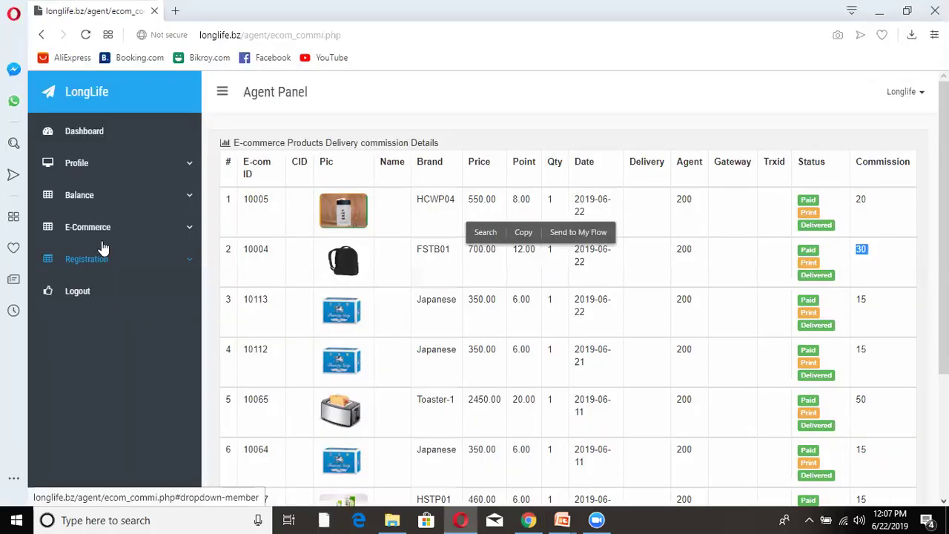
left_click(88, 227)
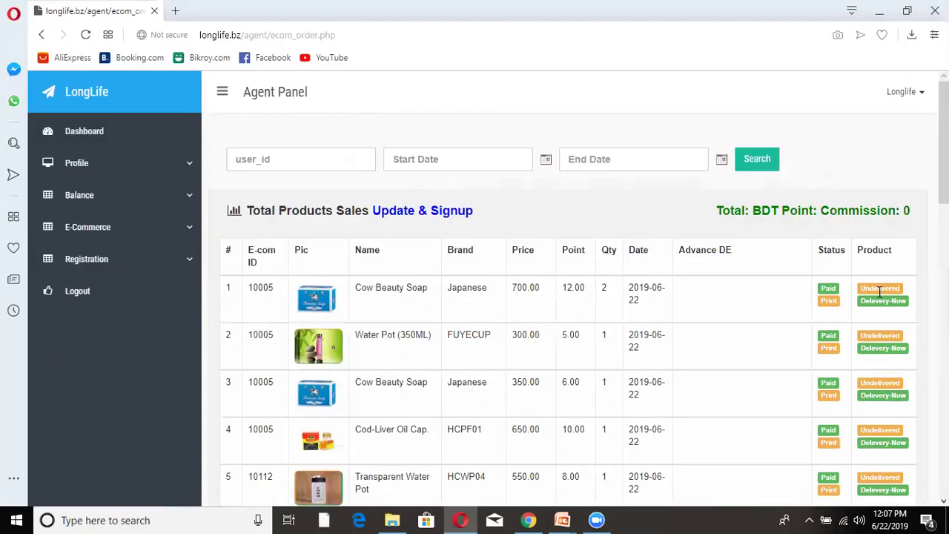
left_click(882, 306)
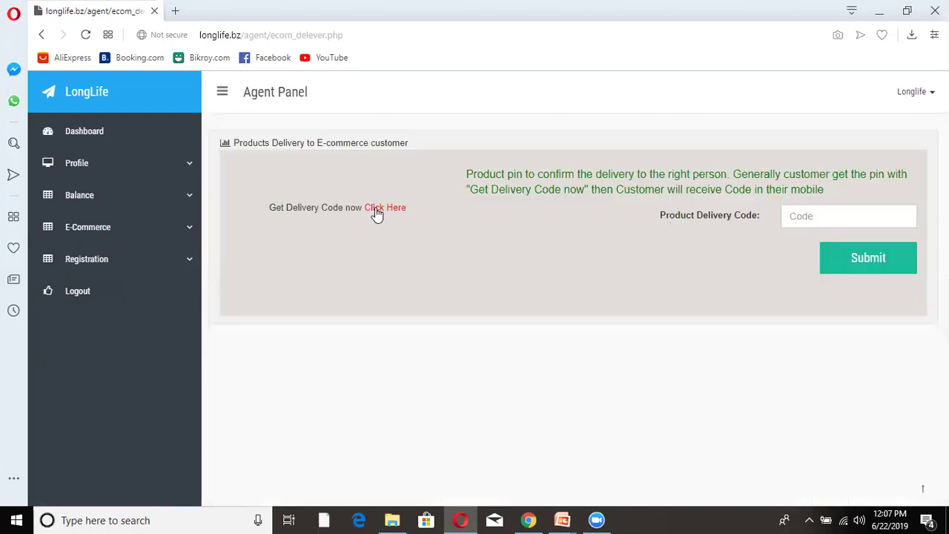
left_click(864, 215)
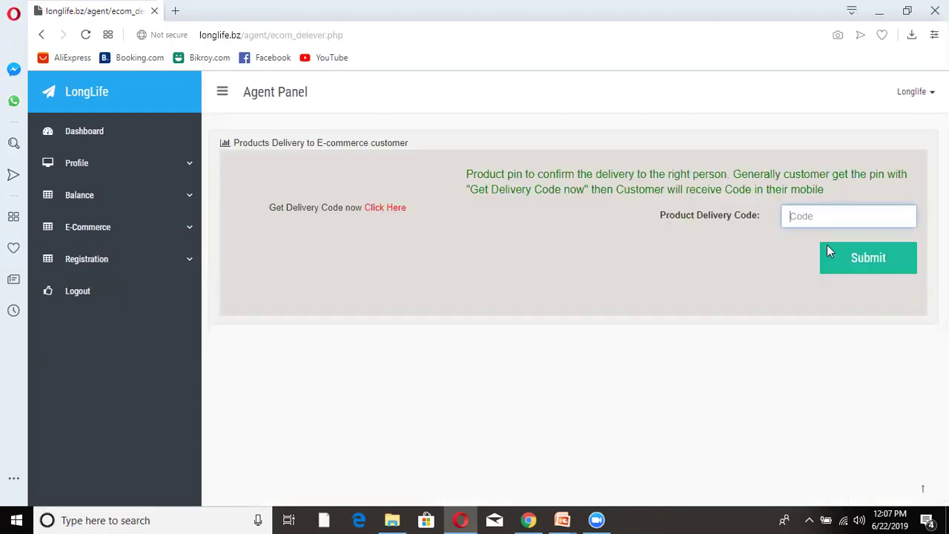
type("8622")
key("Return")
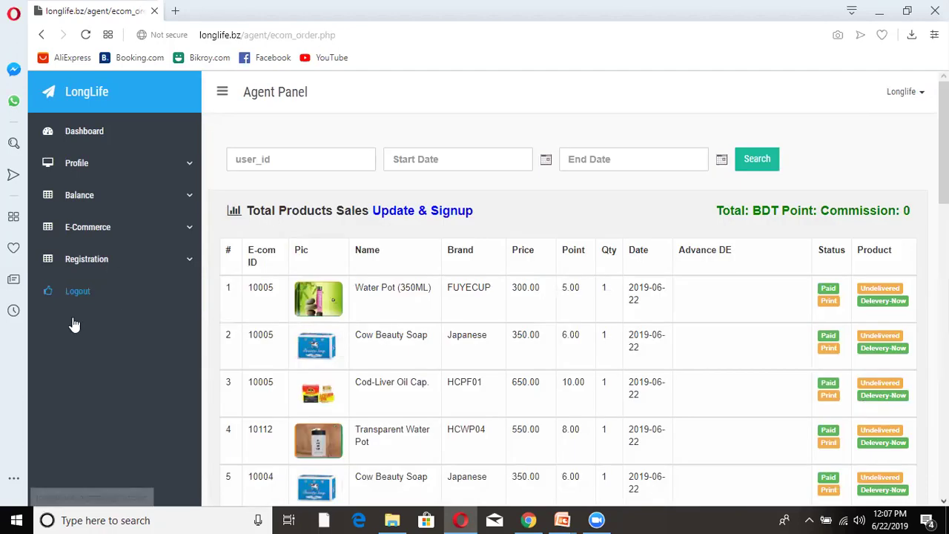
left_click(80, 261)
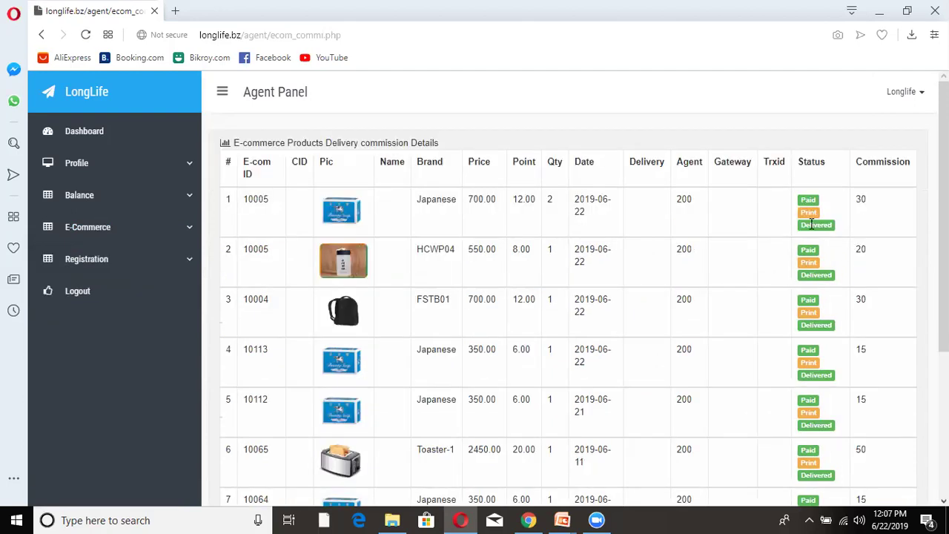
Go from the member purchase list to the LongLife home page, then the YouTube tab.
left_click(529, 519)
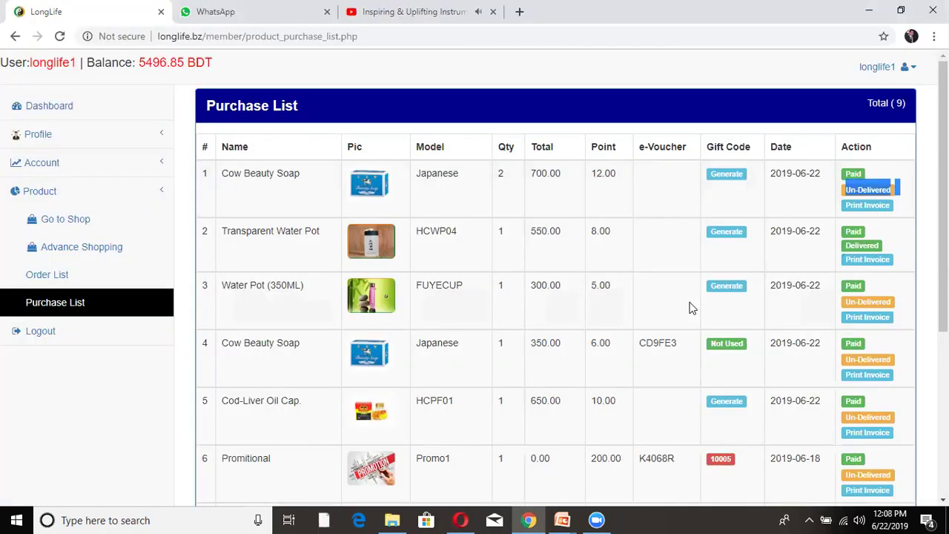
left_click(861, 209)
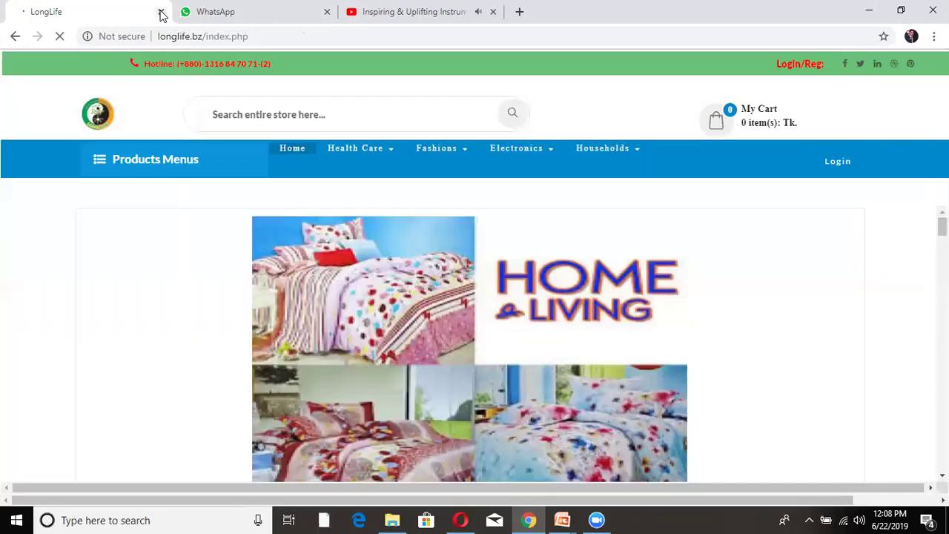
key("ctrl+3")
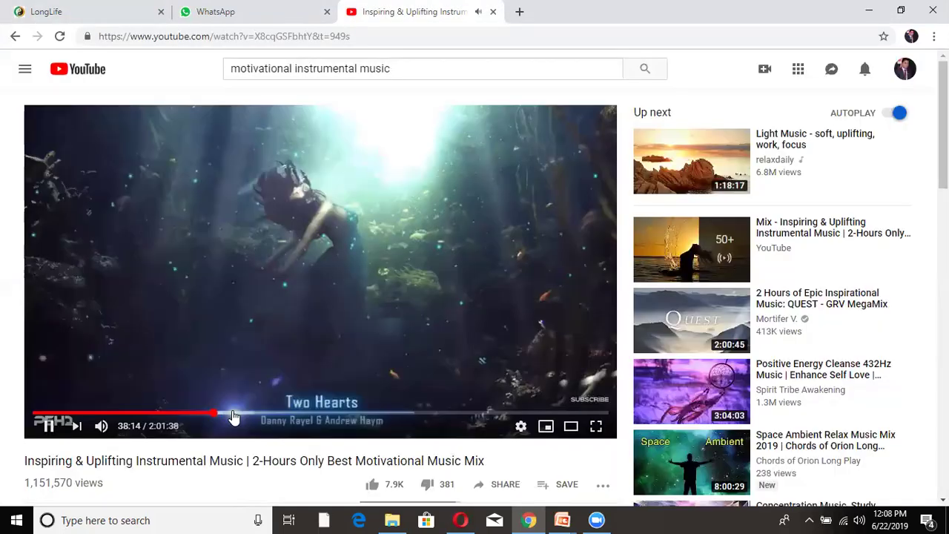
Return to the LongLife tab and browse the Fashions > Women product list.
left_click(102, 11)
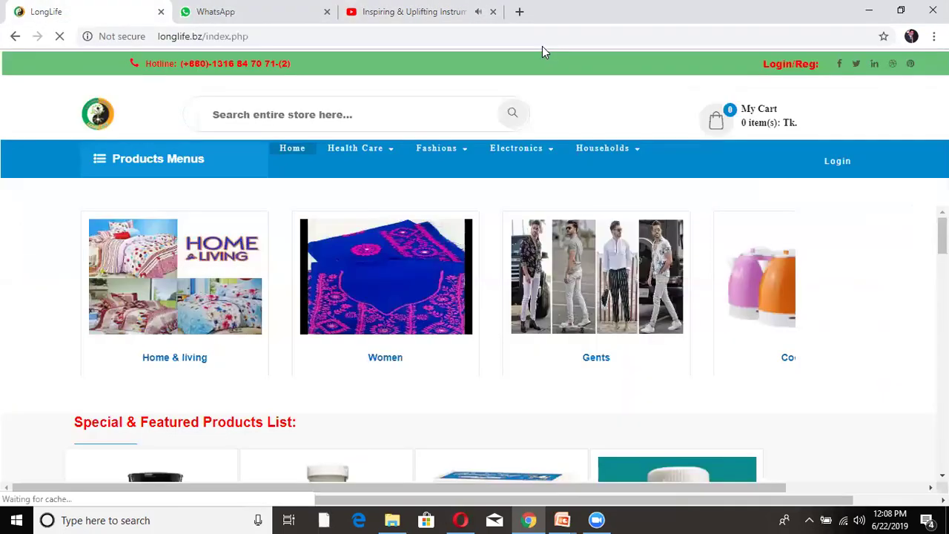
left_click(397, 12)
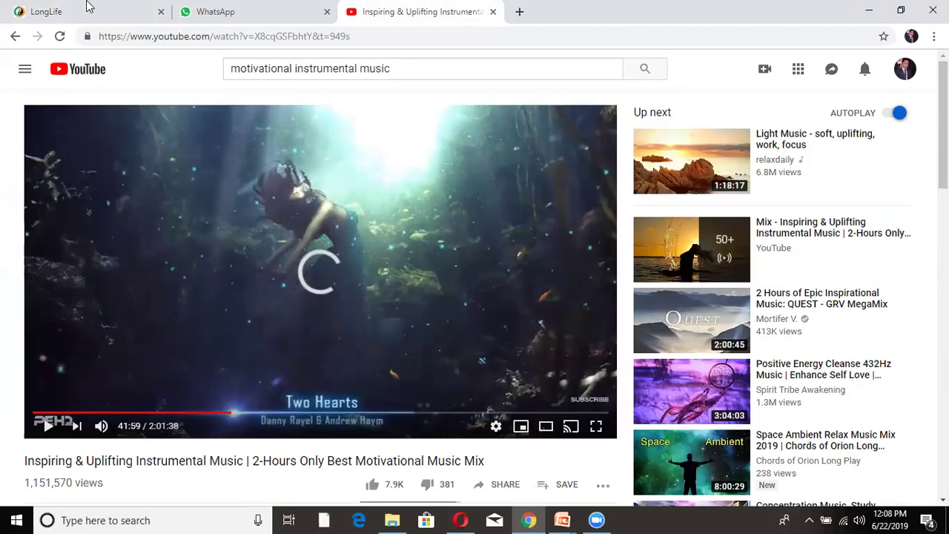
left_click(88, 8)
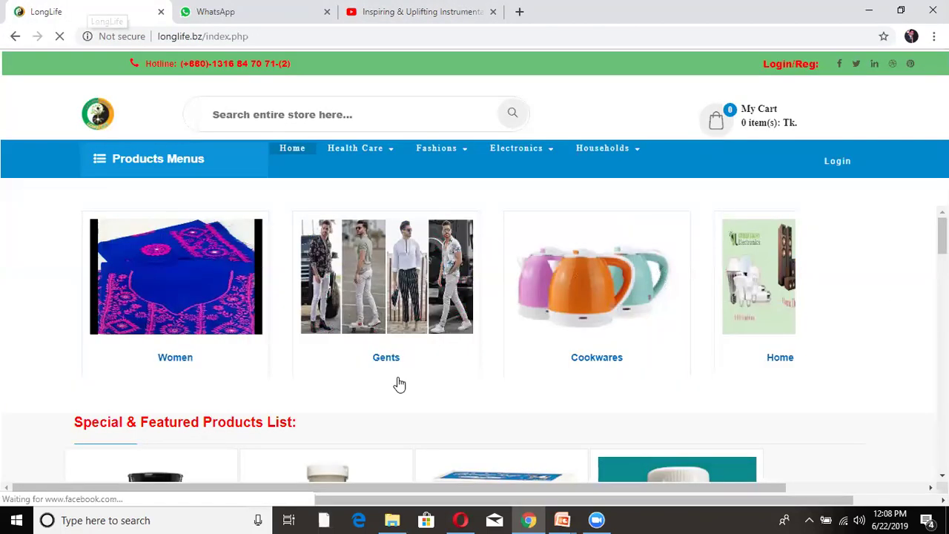
scroll(510, 392, "down", 2)
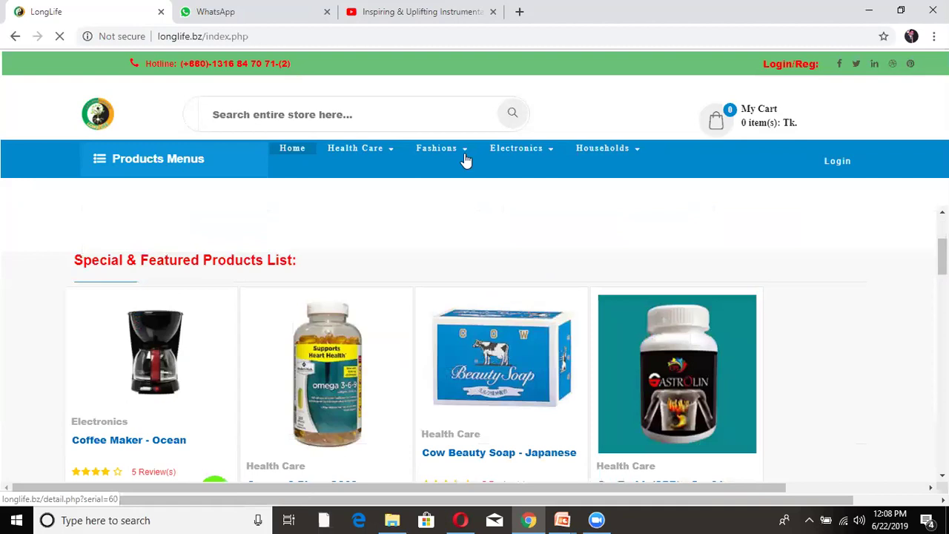
mouse_move(463, 154)
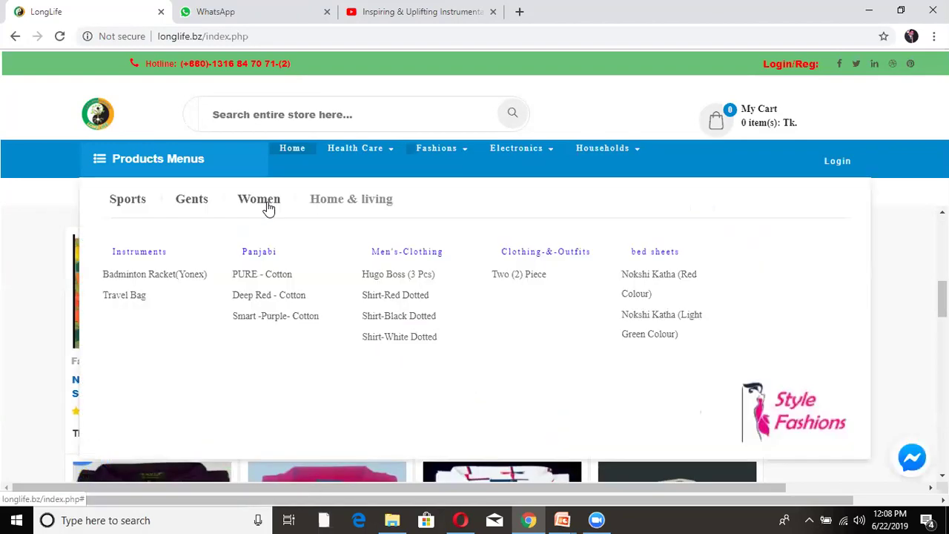
left_click(321, 315)
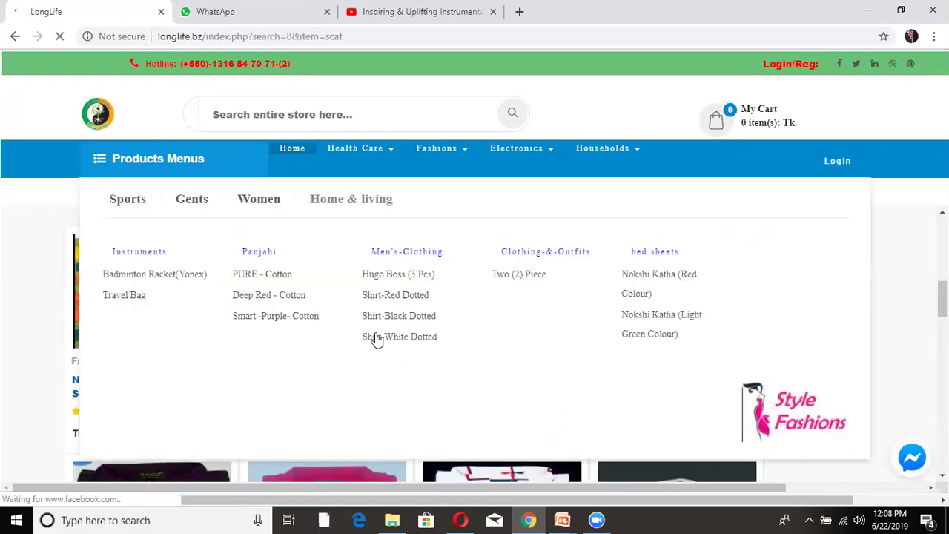
scroll(505, 400, "down", 4)
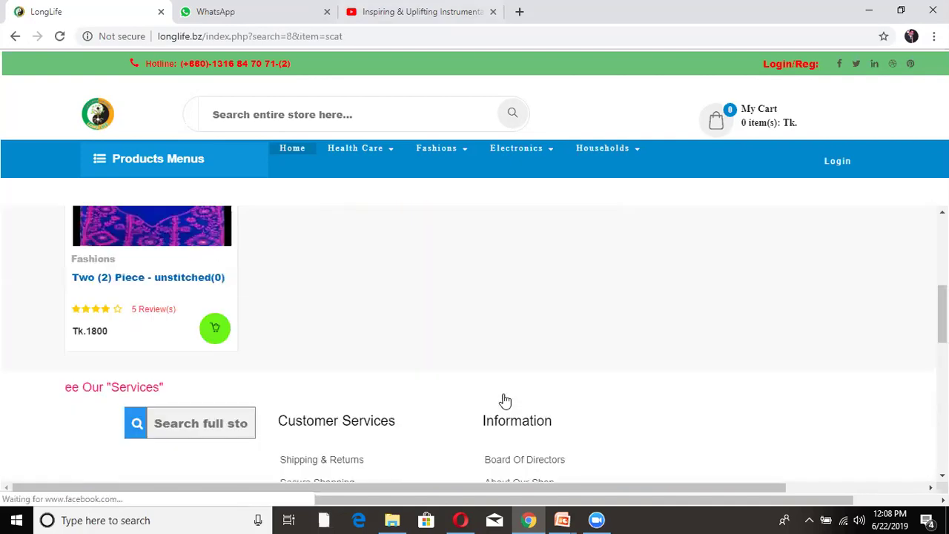
Add the Tk.550 LED (Mosquito Killer) bulb from Electronics to the cart.
left_click(415, 12)
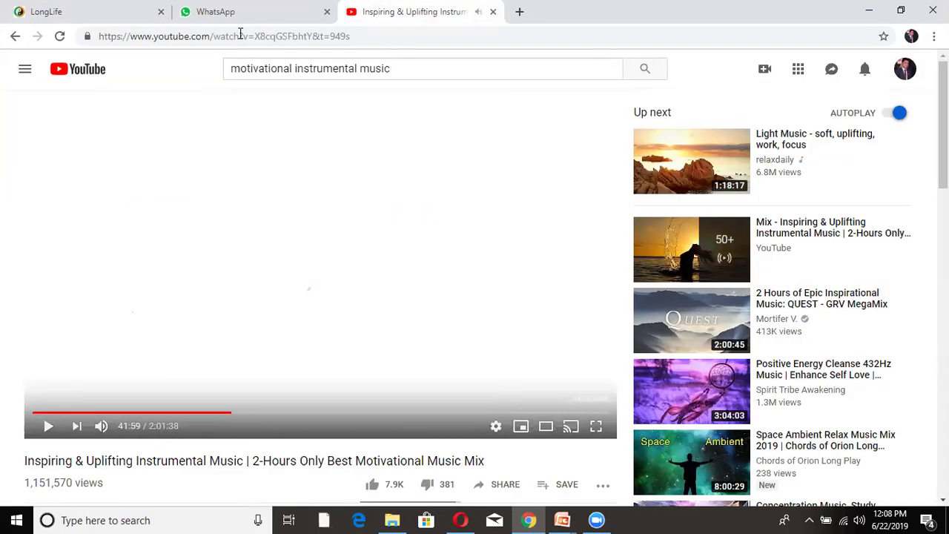
key("ctrl+Tab")
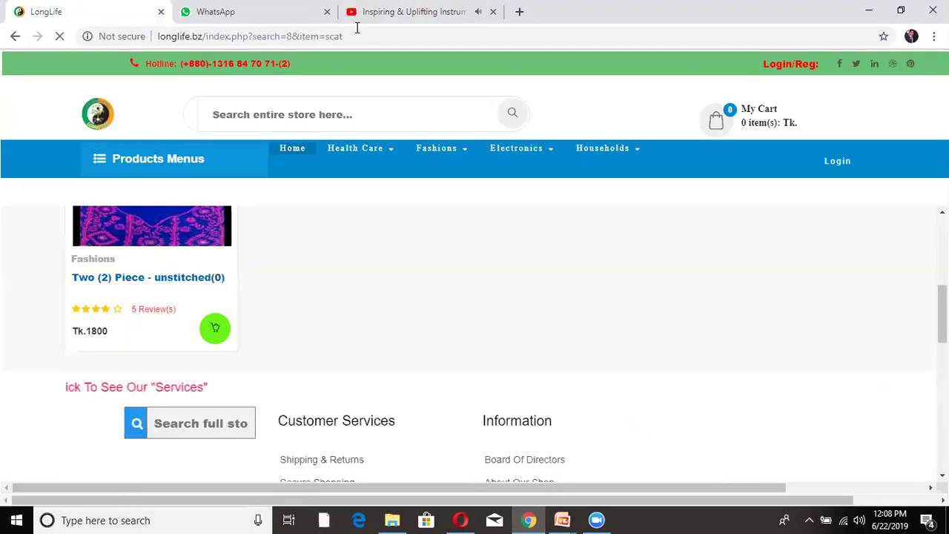
key("ctrl+shift+Tab")
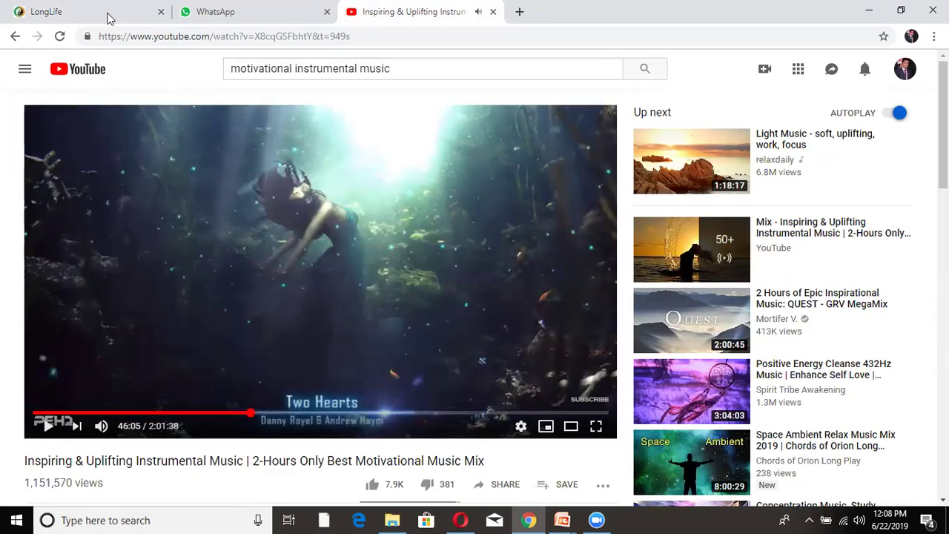
key("ctrl+Tab")
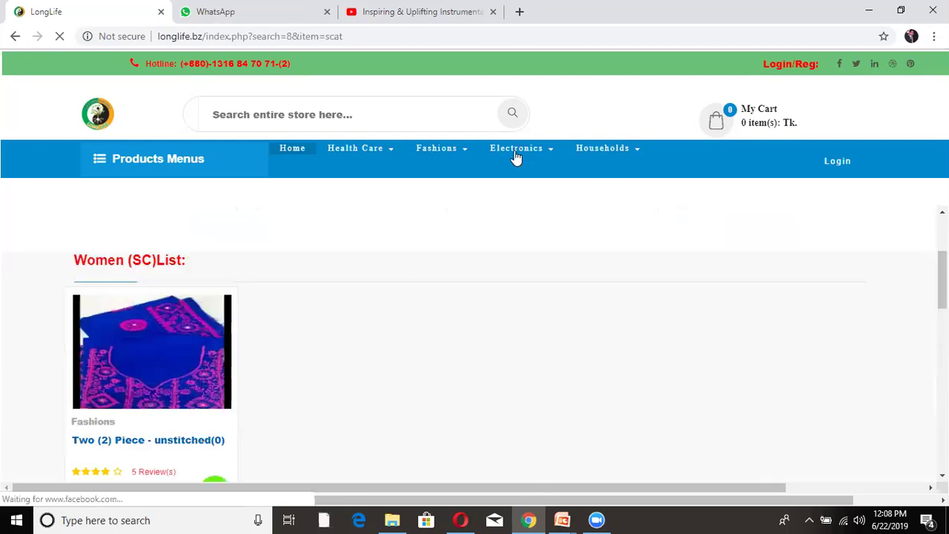
scroll(515, 154, "down", 2)
mouse_move(515, 154)
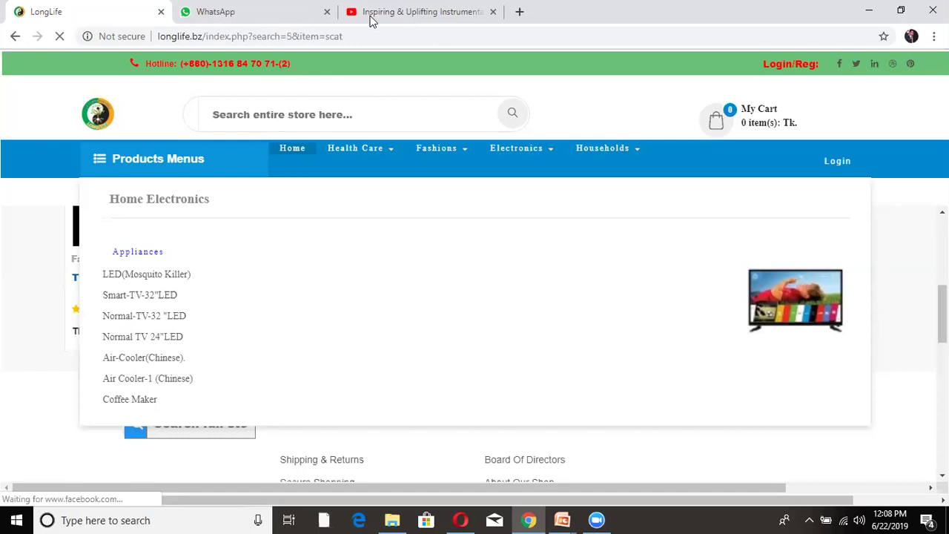
key("ctrl+shift+Tab")
key("ctrl+Tab")
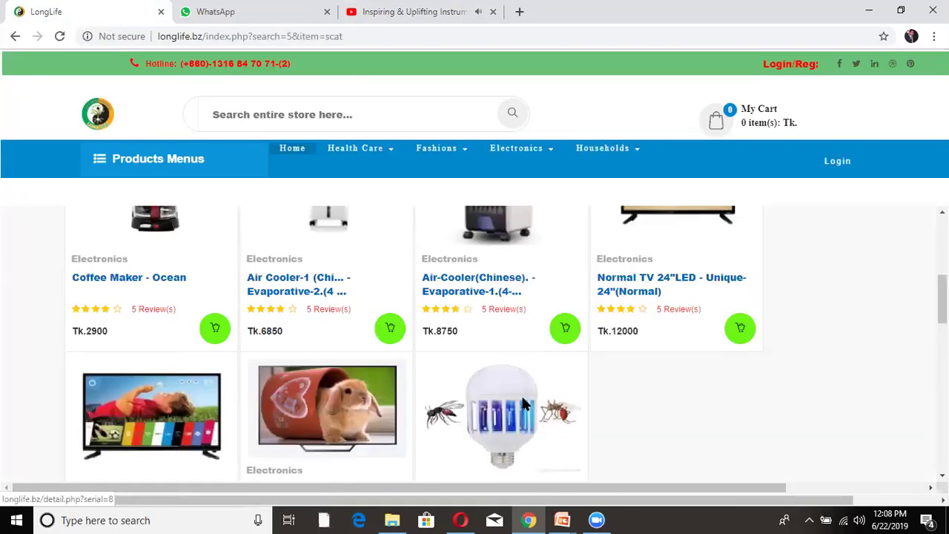
scroll(515, 287, "down", 2)
left_click(563, 396)
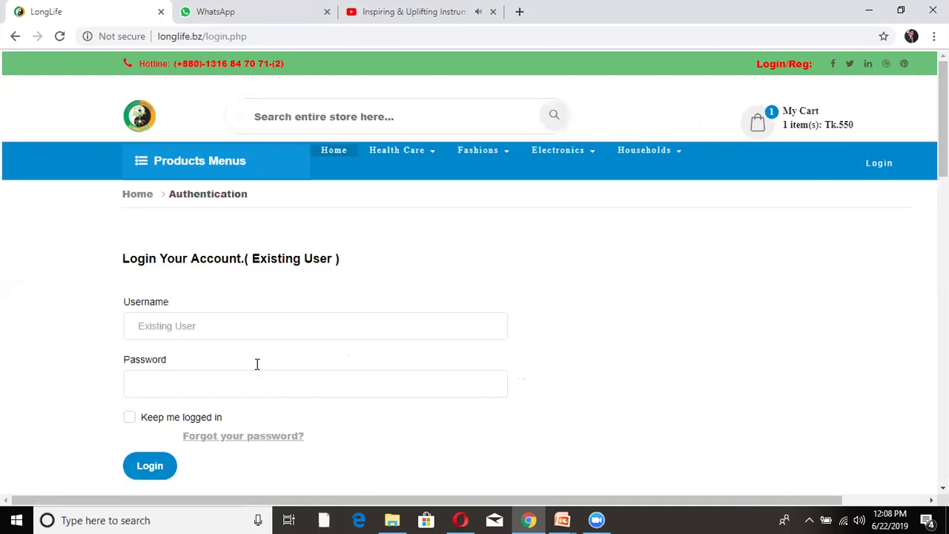
Log in with the saved member username, its last digit corrected to 1, and the account password.
left_click(237, 330)
left_click(211, 360)
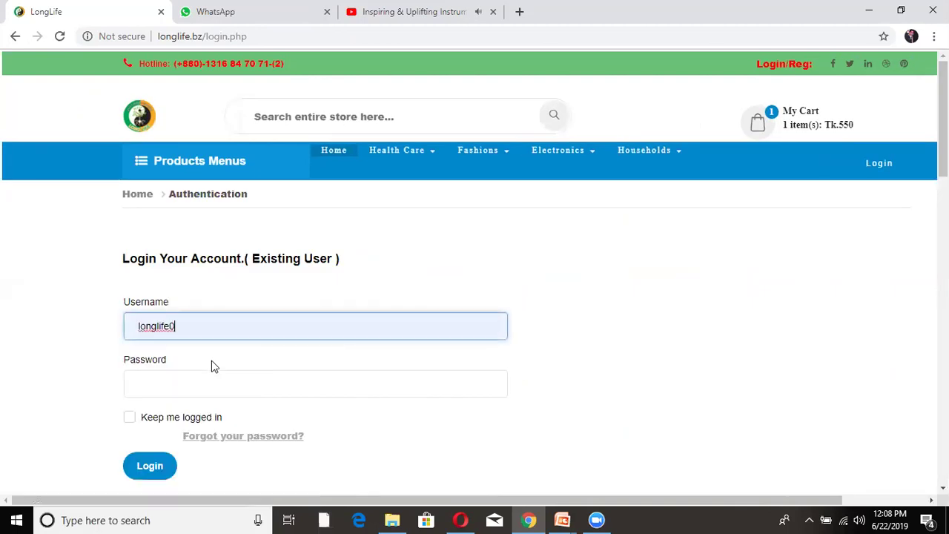
key("BackSpace")
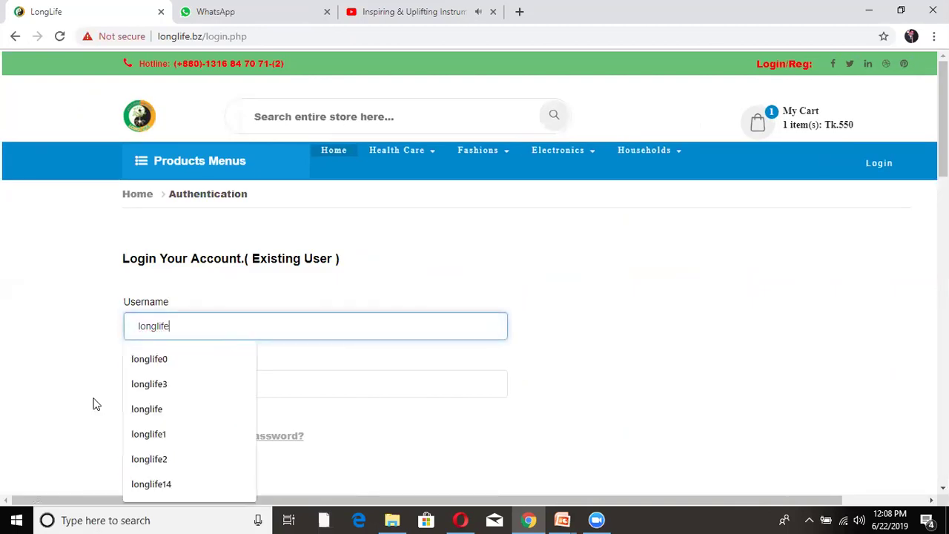
type("1")
left_click(184, 375)
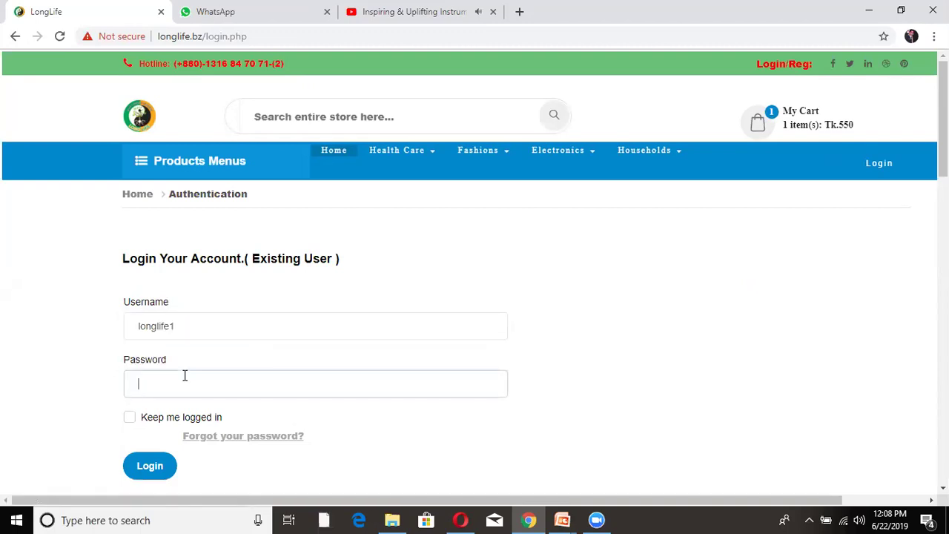
type("••••••")
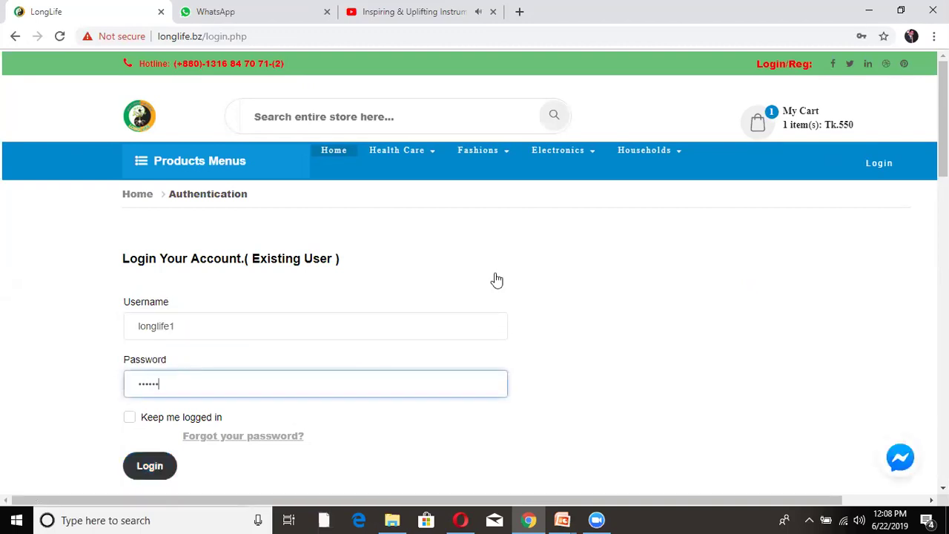
key("Return")
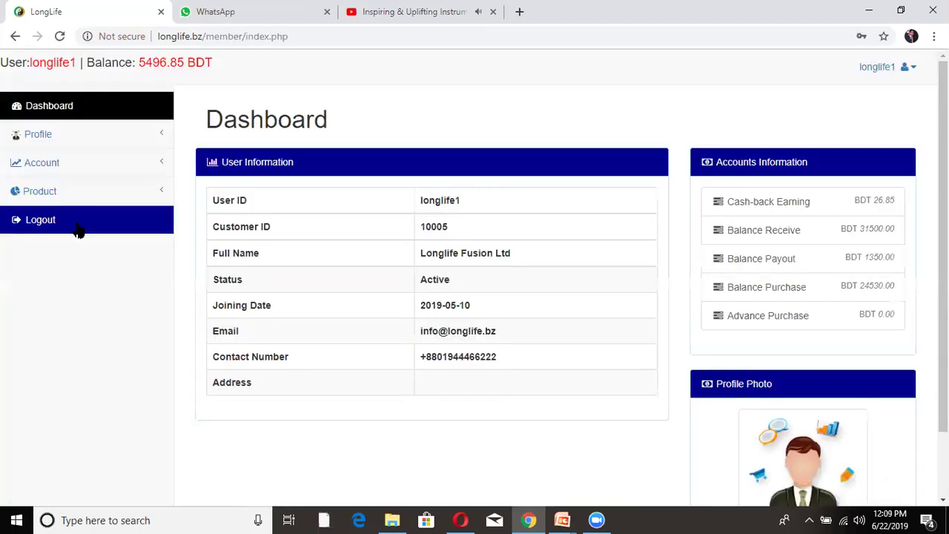
Check the empty Order List, then go via Profile Update and Password & Pin to Photo Update.
left_click(74, 199)
left_click(64, 283)
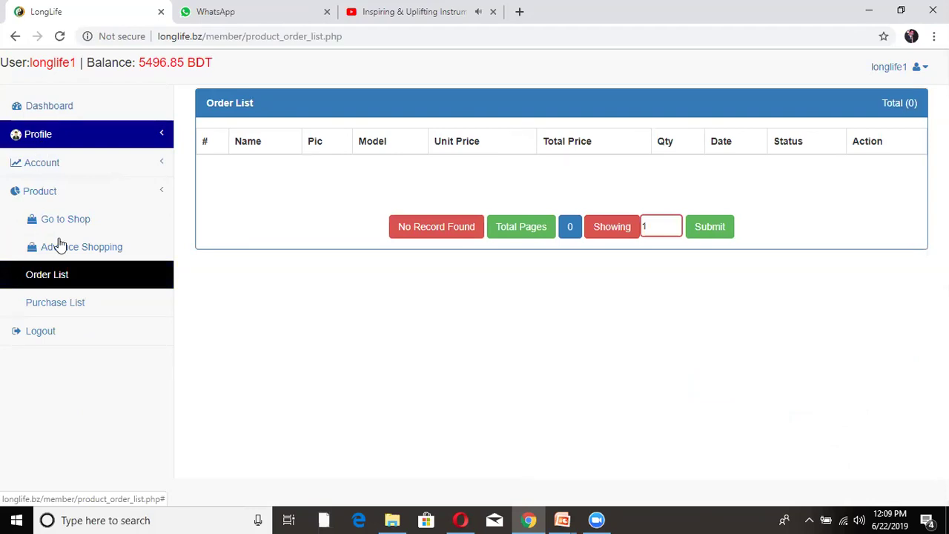
left_click(53, 161)
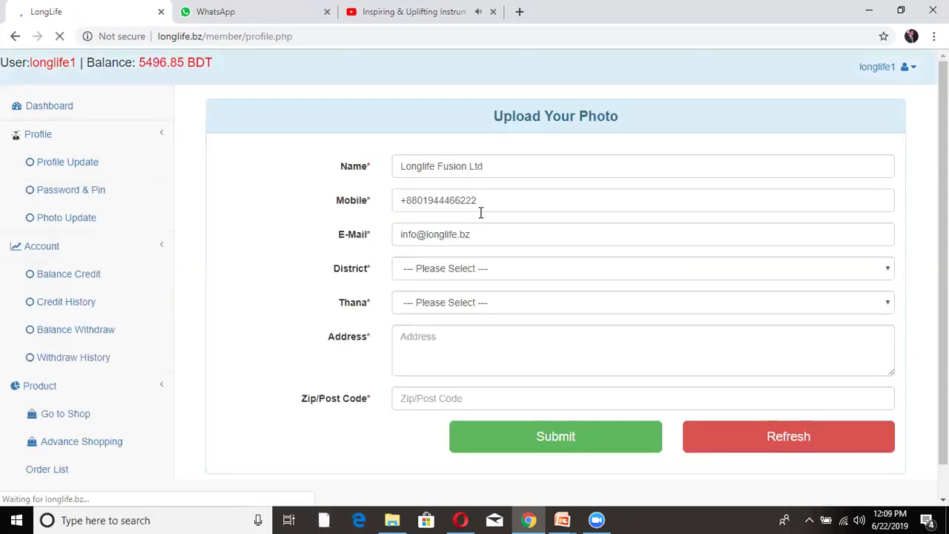
left_click(123, 199)
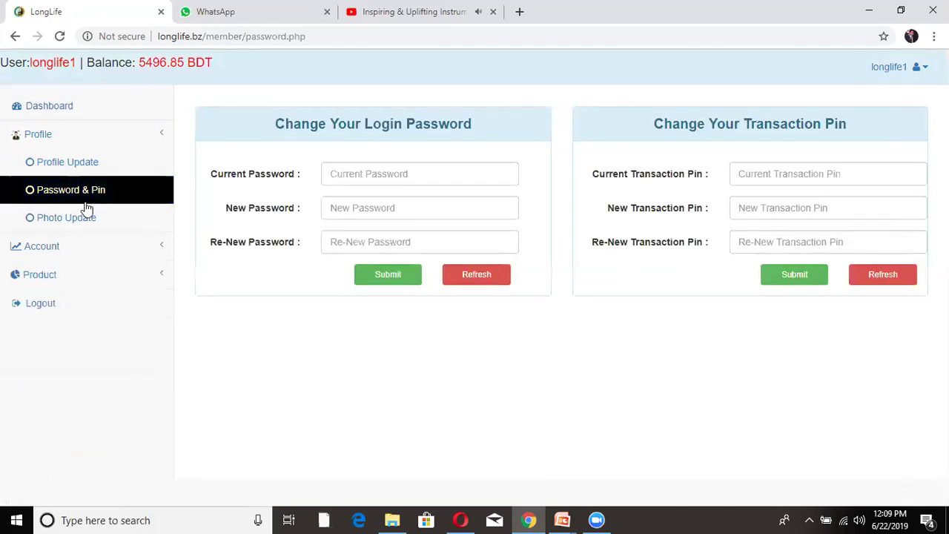
left_click(80, 215)
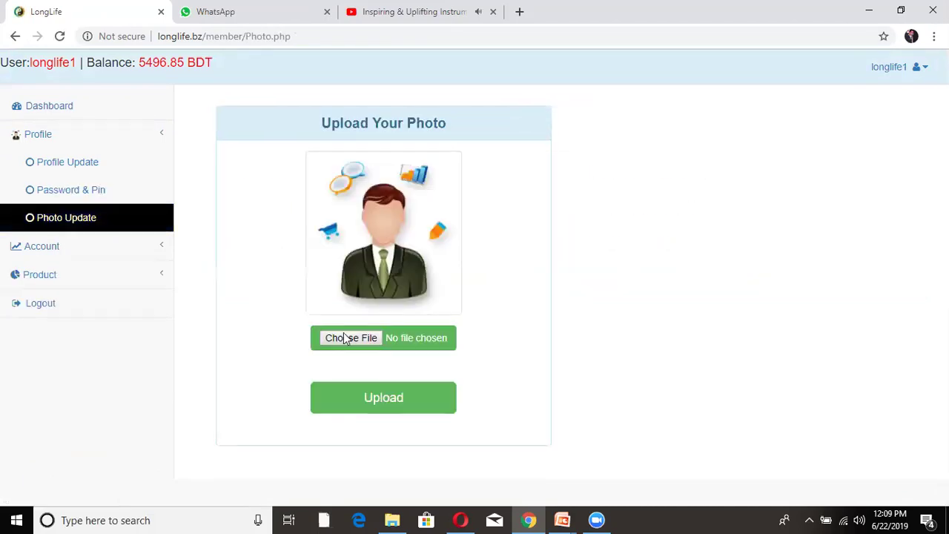
Upload ET.jpg from the Desktop as the new profile photo.
left_click(350, 332)
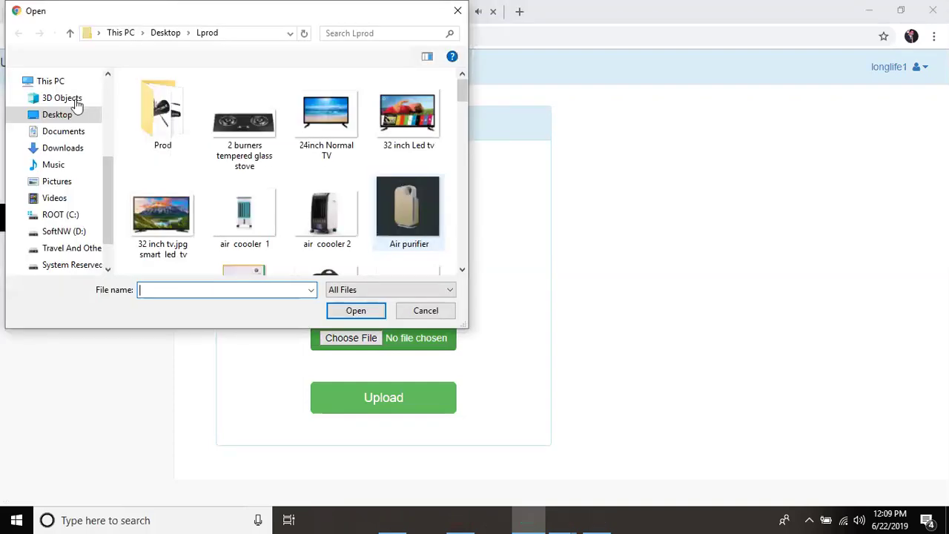
left_click(57, 118)
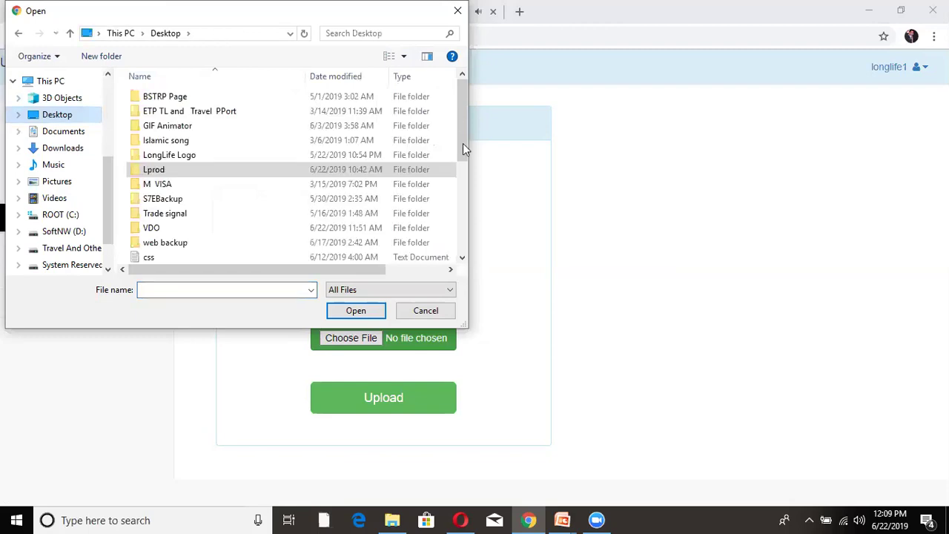
left_click_drag(462, 146, 462, 190)
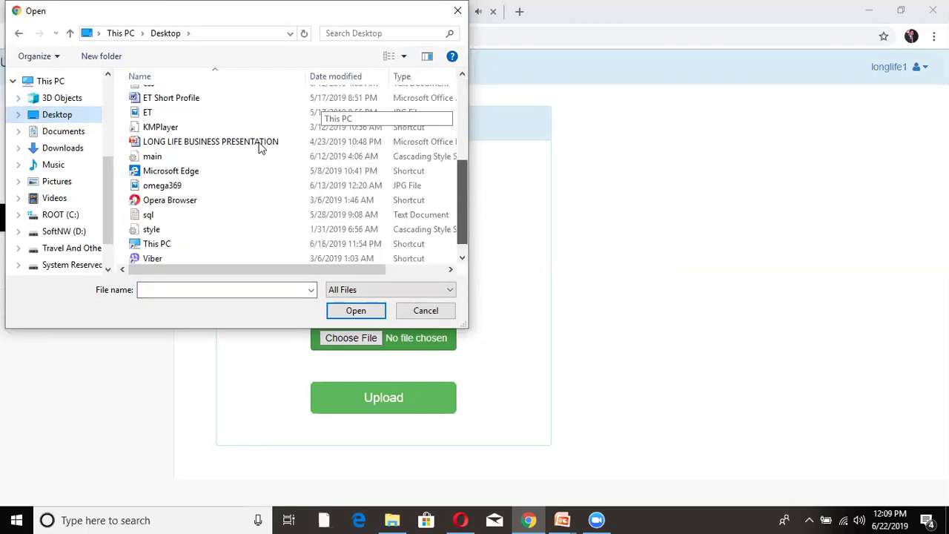
double_click(148, 112)
left_click(364, 399)
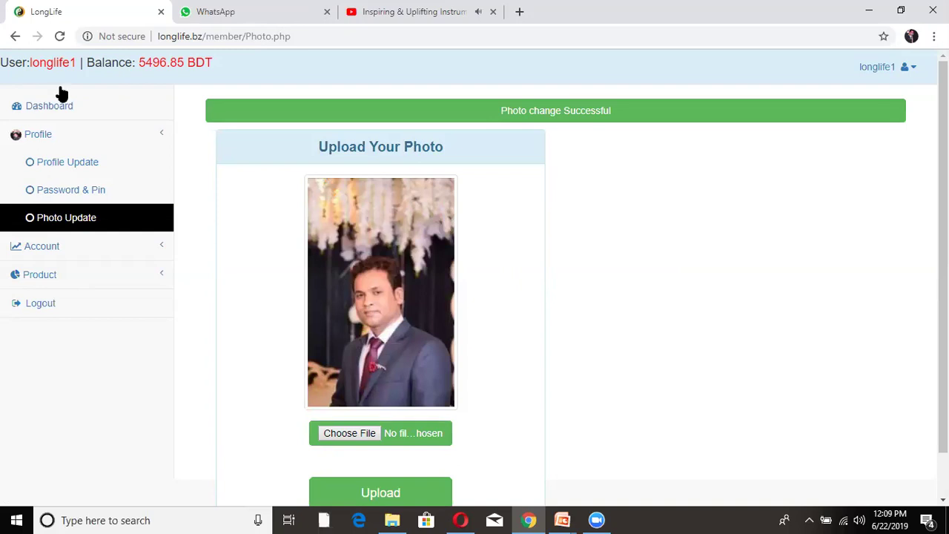
Confirm the ET picture appears under Profile Photo on the Dashboard, then log out.
scroll(59, 89, "down", 1)
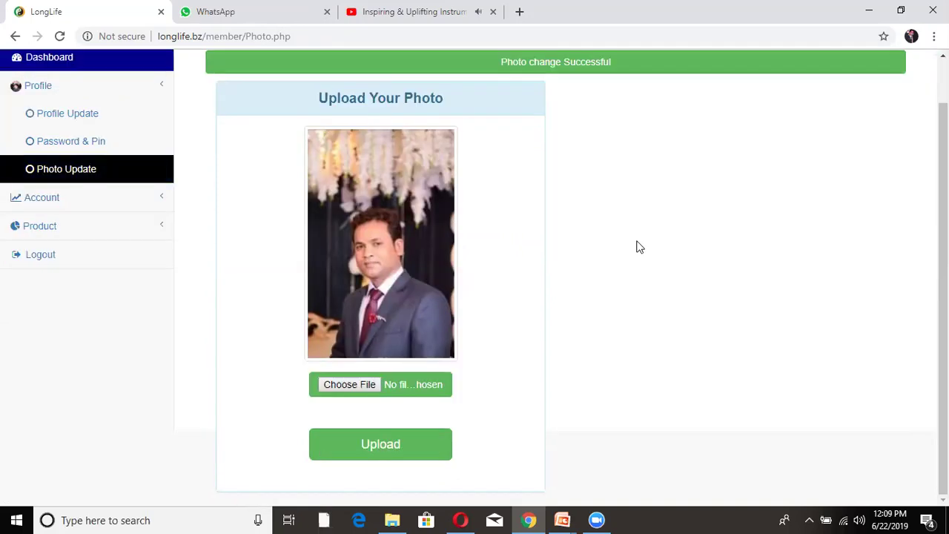
scroll(747, 387, "down", 2)
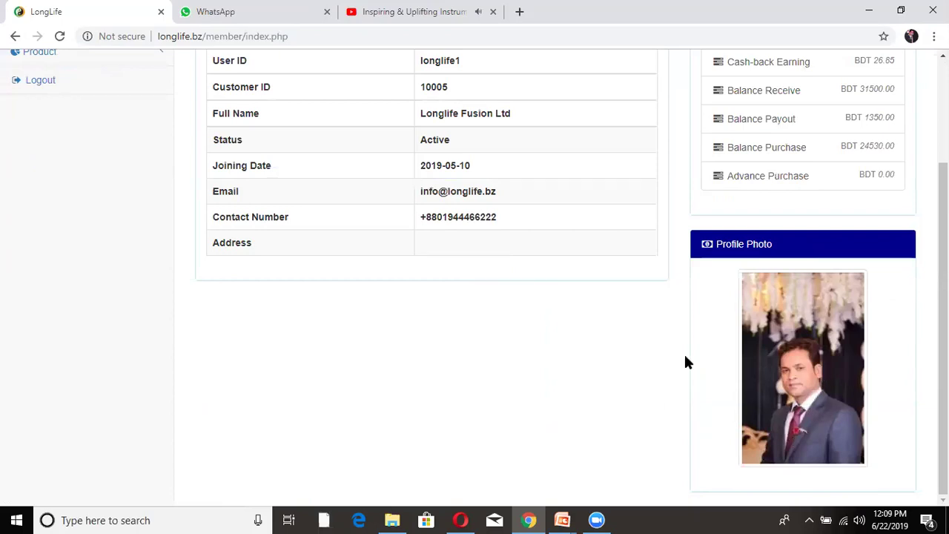
scroll(779, 214, "up", 2)
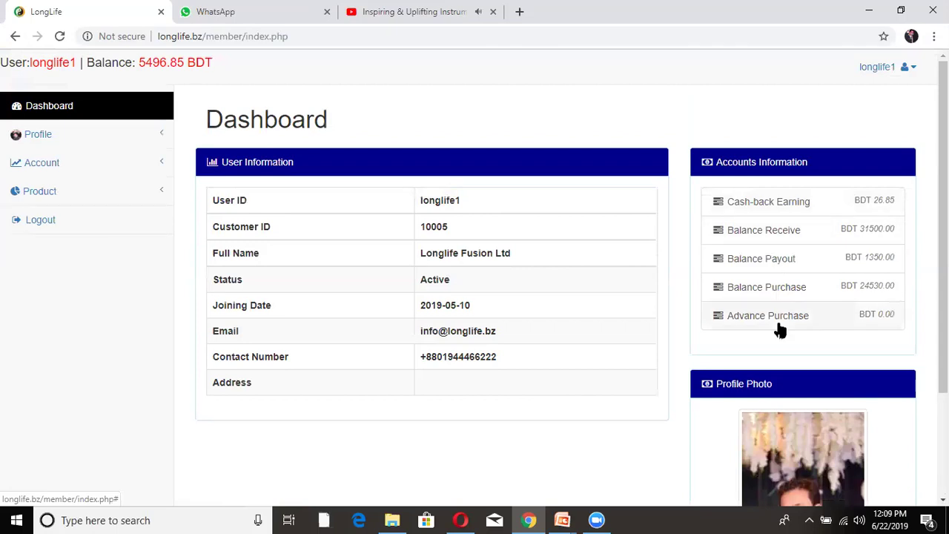
left_click(67, 220)
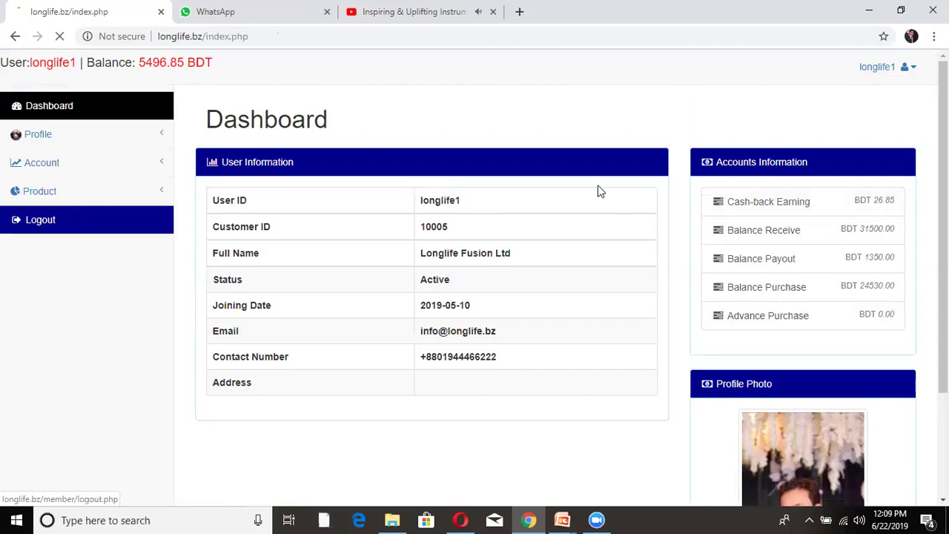